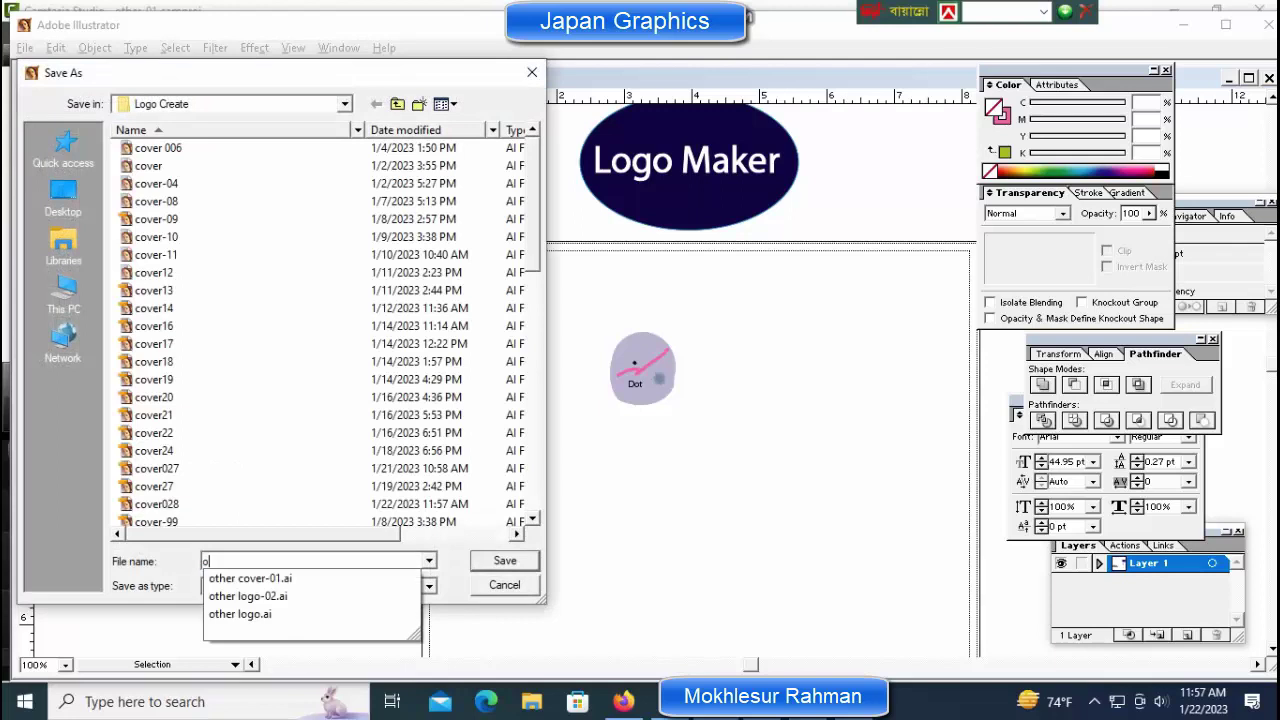
# Step: Save the document as other-01 in Illustrator format with the default Illustrator 10 options
pyautogui.write('-01')
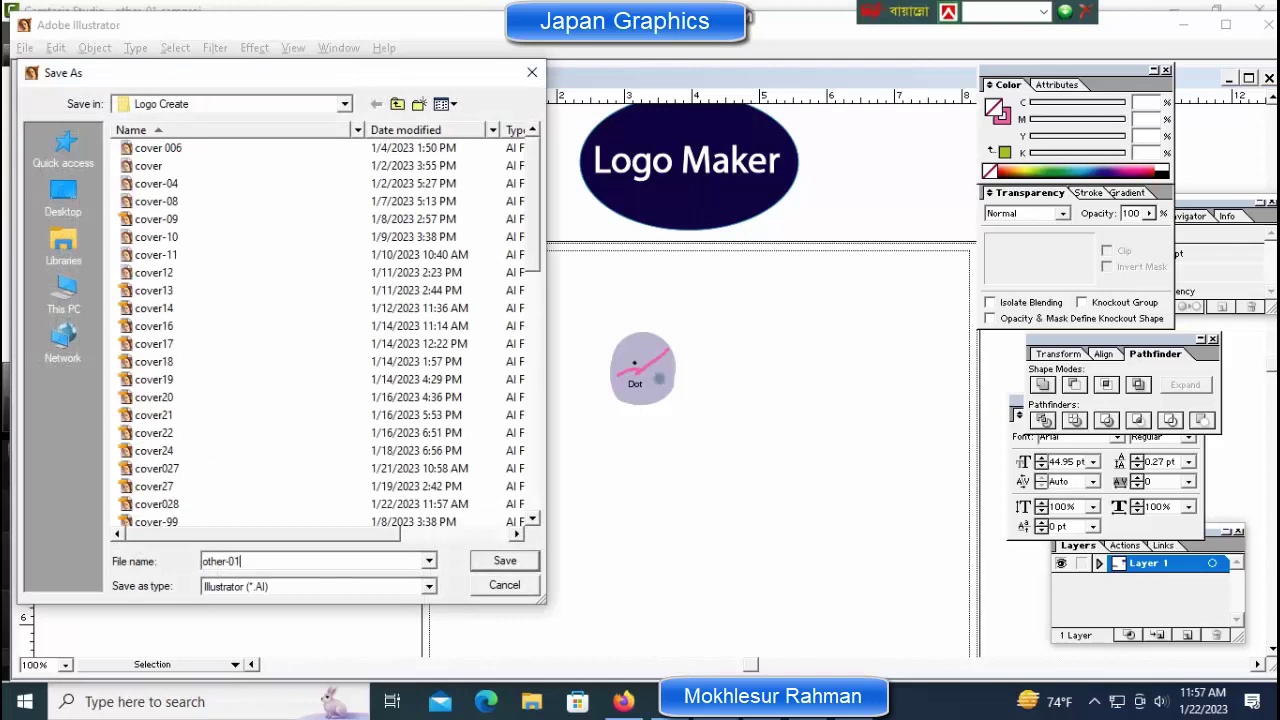
pyautogui.press('Return')
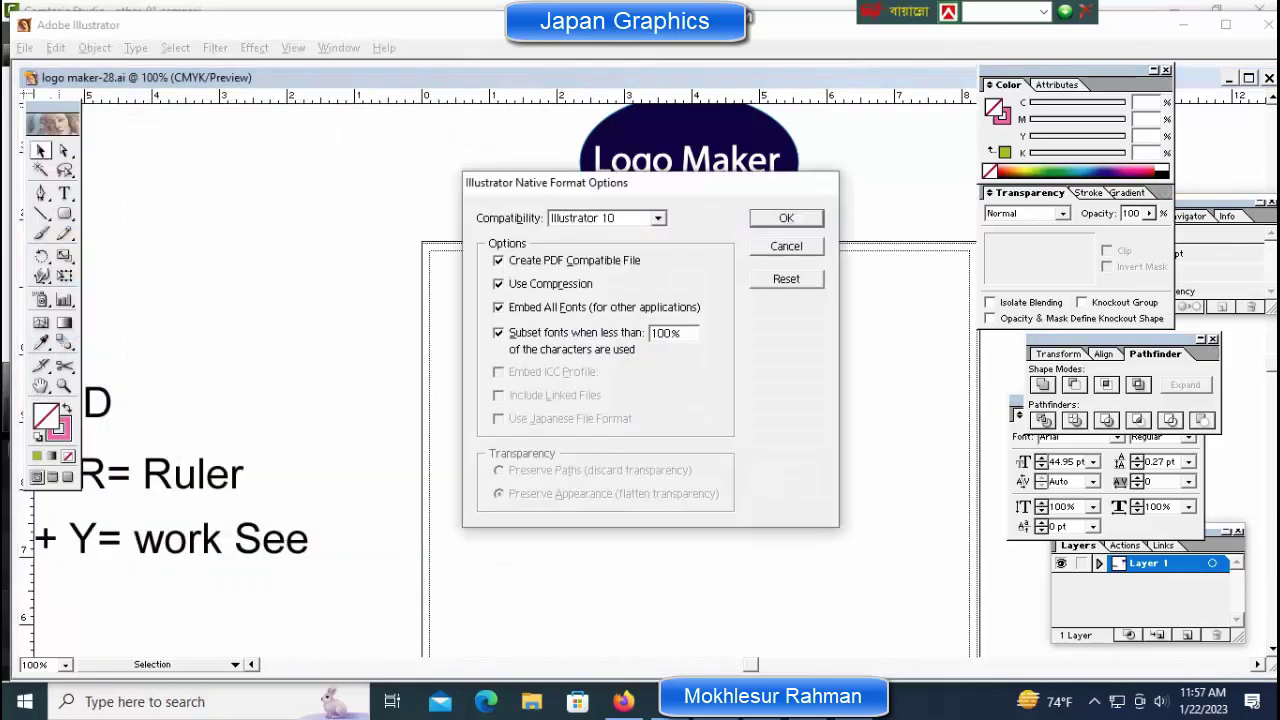
pyautogui.press('Return')
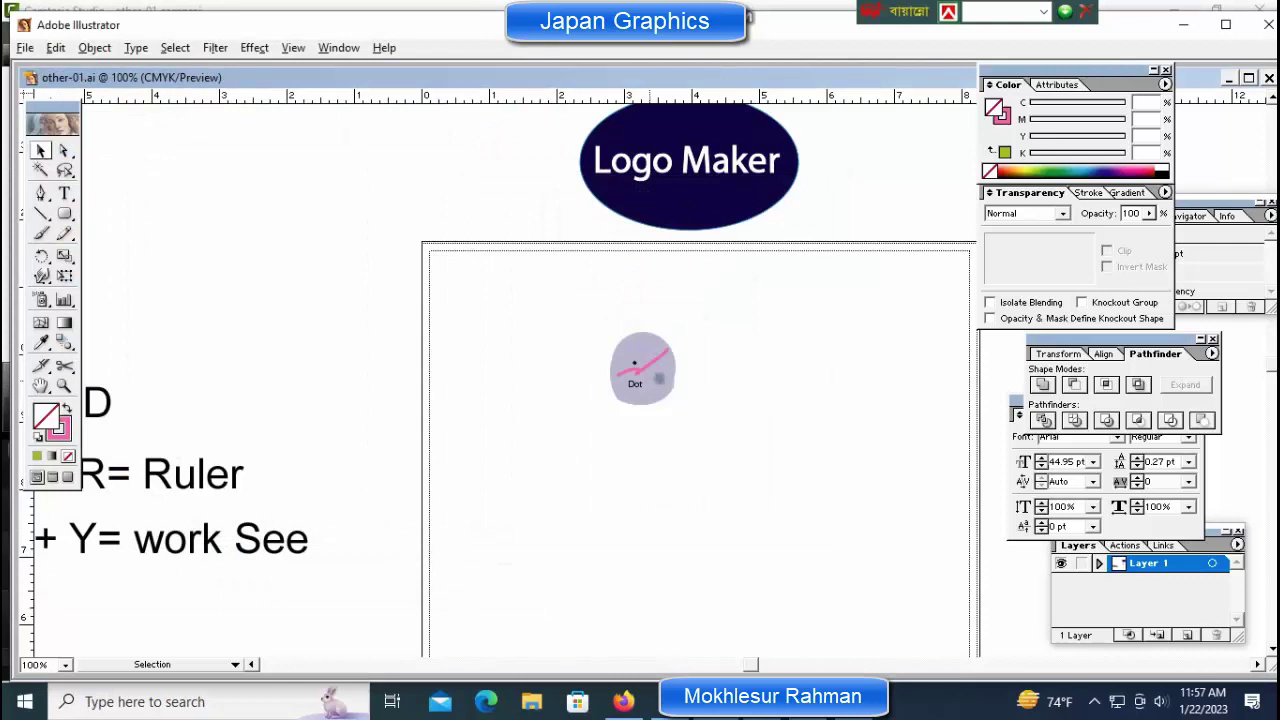
# Step: Delete the purple Dot sketch and draw an unfilled circle about 1.8 inches wide near the artboard's upper-left corner
pyautogui.moveTo(566, 320); pyautogui.dragTo(682, 410)
pyautogui.press('Delete')
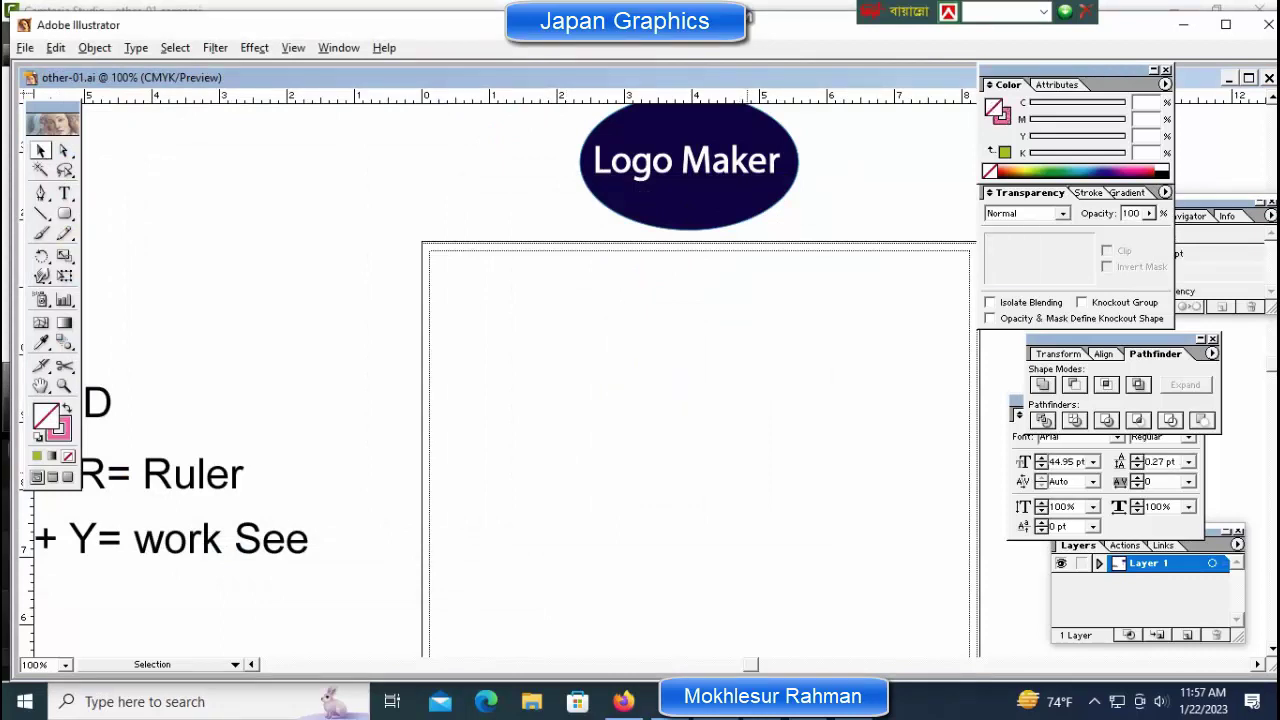
pyautogui.moveTo(64, 214); pyautogui.dragTo(130, 216)
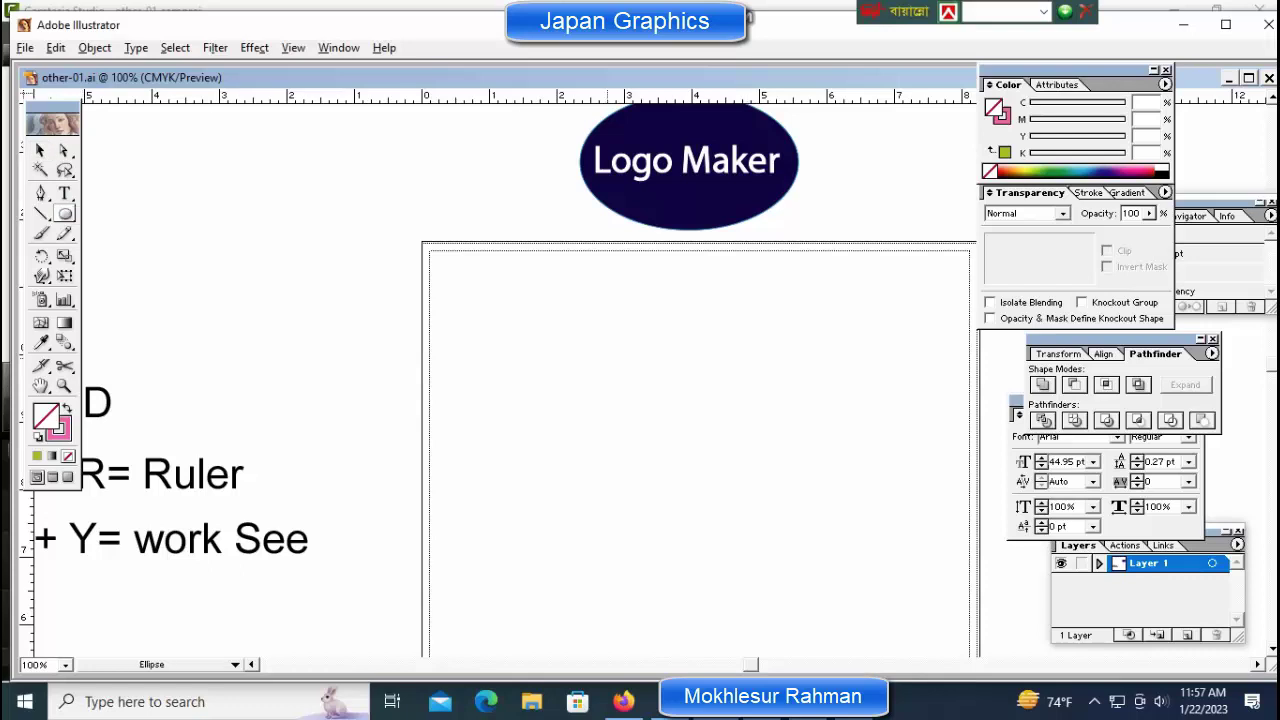
pyautogui.moveTo(509, 336); pyautogui.dragTo(570, 397)
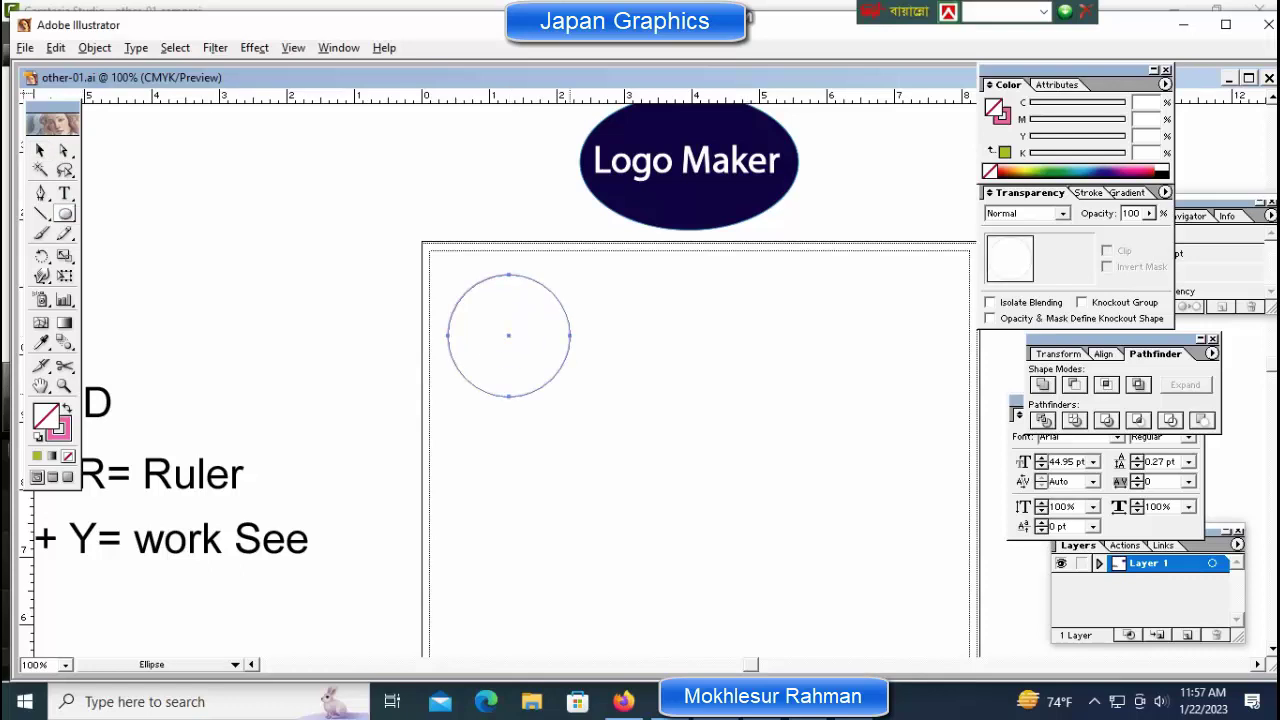
pyautogui.keyDown('ctrl'); pyautogui.click(651, 400); pyautogui.keyUp('ctrl')
# Step: Move the circle down and slightly to the right so it sits near the artboard's left margin
pyautogui.moveTo(451, 243); pyautogui.dragTo(583, 448)
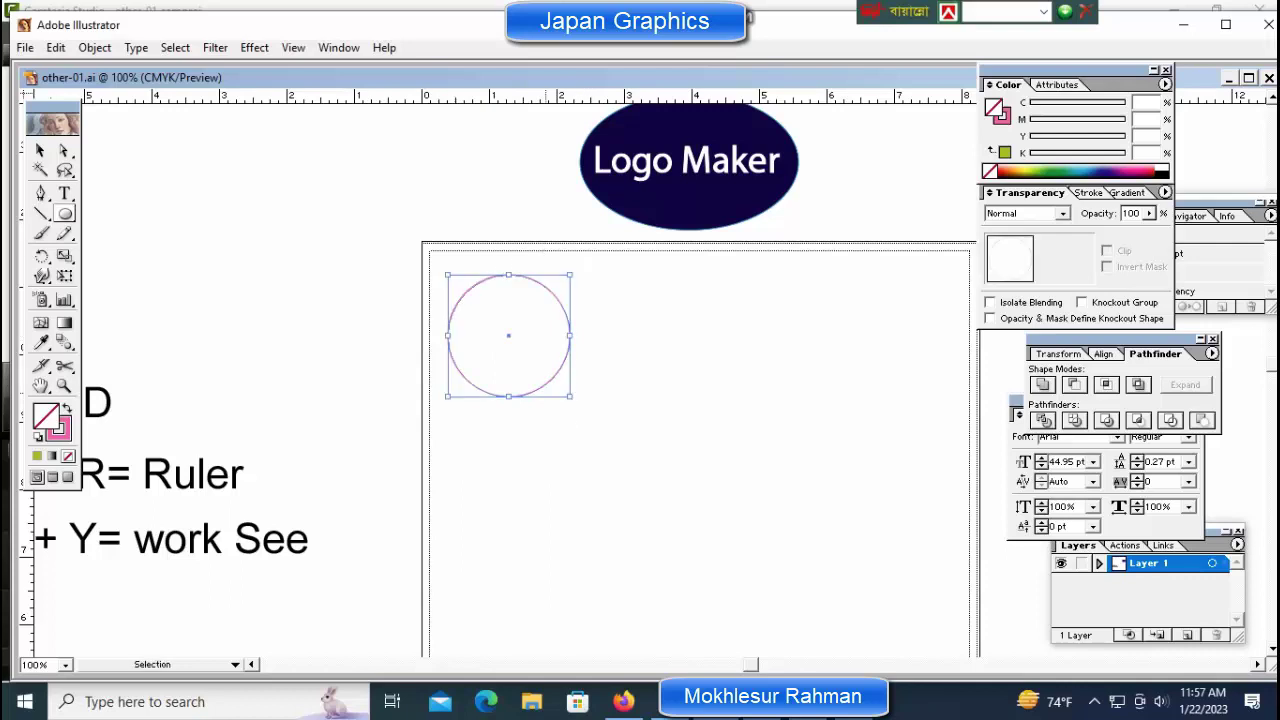
pyautogui.hotkey('ctrl', 'shift', 'Down')
pyautogui.hotkey('ctrl', 'shift', 'Down')
pyautogui.hotkey('ctrl', 'shift', 'Down')
pyautogui.hotkey('ctrl', 'shift', 'Down')
pyautogui.hotkey('ctrl', 'shift', 'Down')
pyautogui.hotkey('ctrl', 'shift', 'Down')
pyautogui.hotkey('ctrl', 'shift', 'Down')
pyautogui.hotkey('ctrl', 'shift', 'Down')
pyautogui.hotkey('ctrl', 'shift', 'Down')
pyautogui.hotkey('ctrl', 'shift', 'Down')
pyautogui.hotkey('ctrl', 'shift', 'Down')
pyautogui.hotkey('ctrl', 'shift', 'Down')
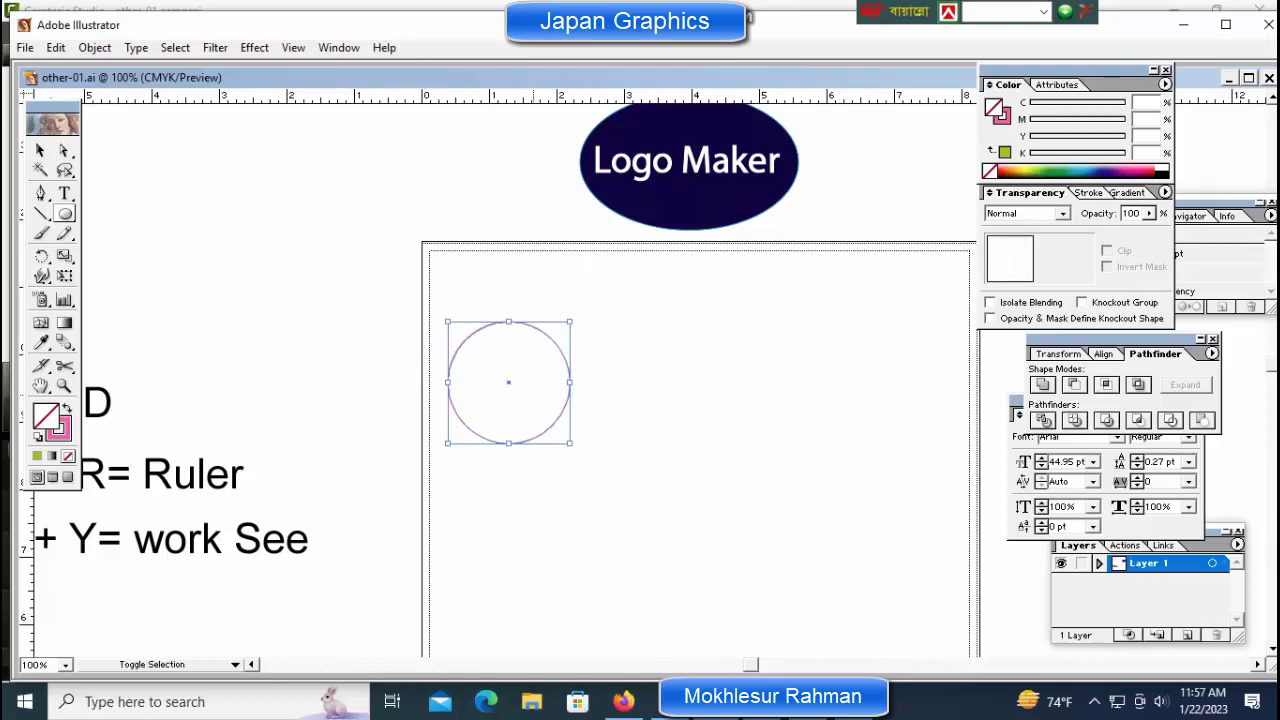
pyautogui.hotkey('ctrl', 'shift', 'Right')
pyautogui.hotkey('ctrl', 'shift', 'Right')
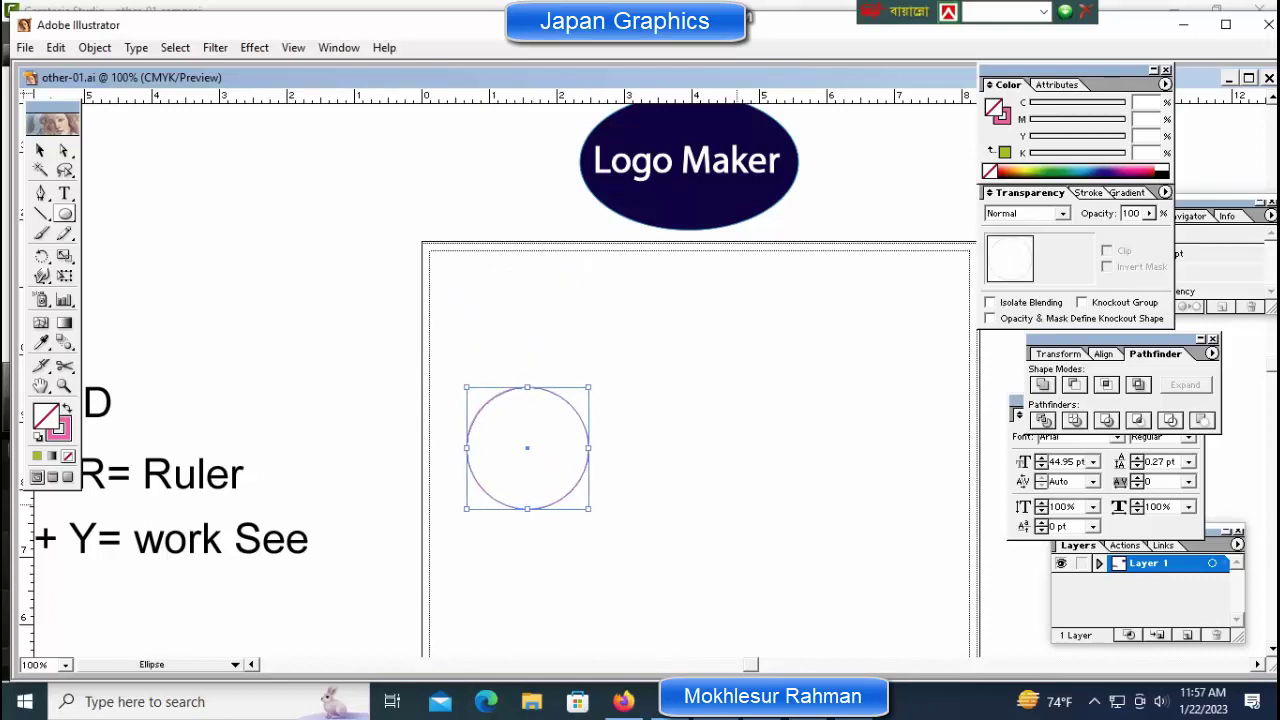
pyautogui.keyDown('ctrl'); pyautogui.click(712, 400); pyautogui.keyUp('ctrl')
# Step: Copy the circle one radius to the right and repeat the transformation to build a row of six overlapping circles
pyautogui.moveTo(719, 400); pyautogui.dragTo(471, 355)
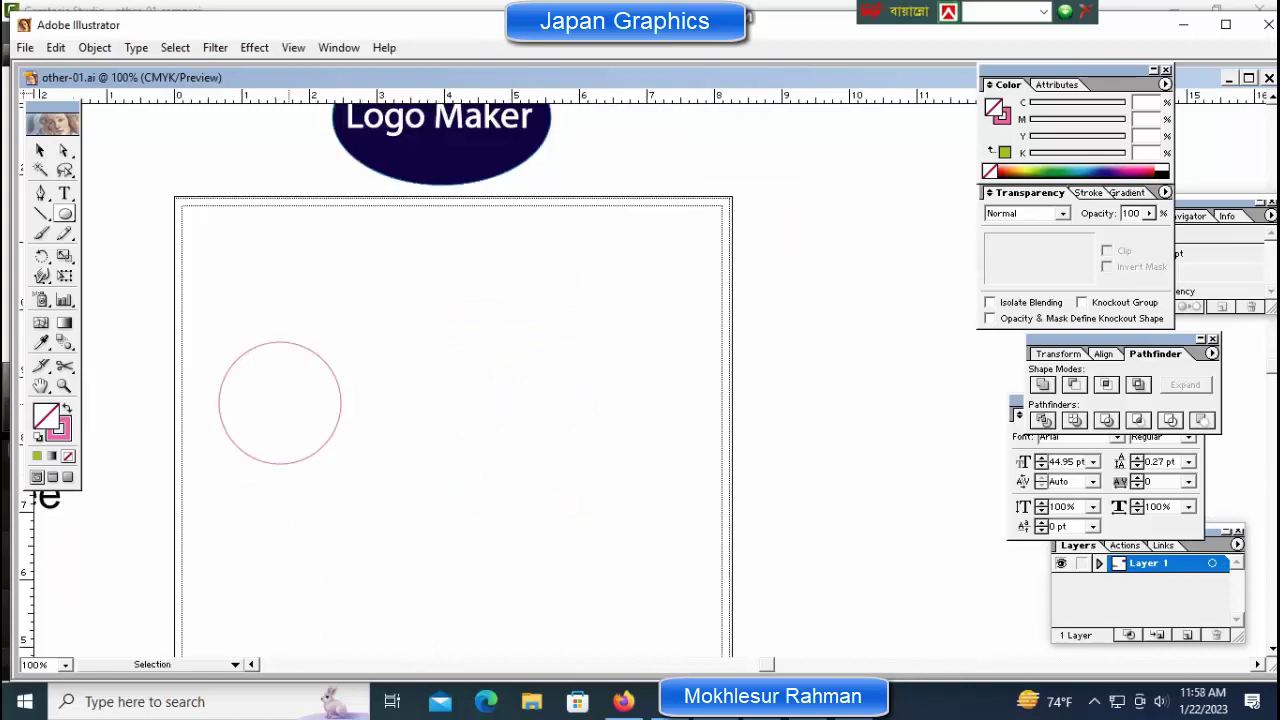
pyautogui.moveTo(280, 403); pyautogui.dragTo(341, 403)
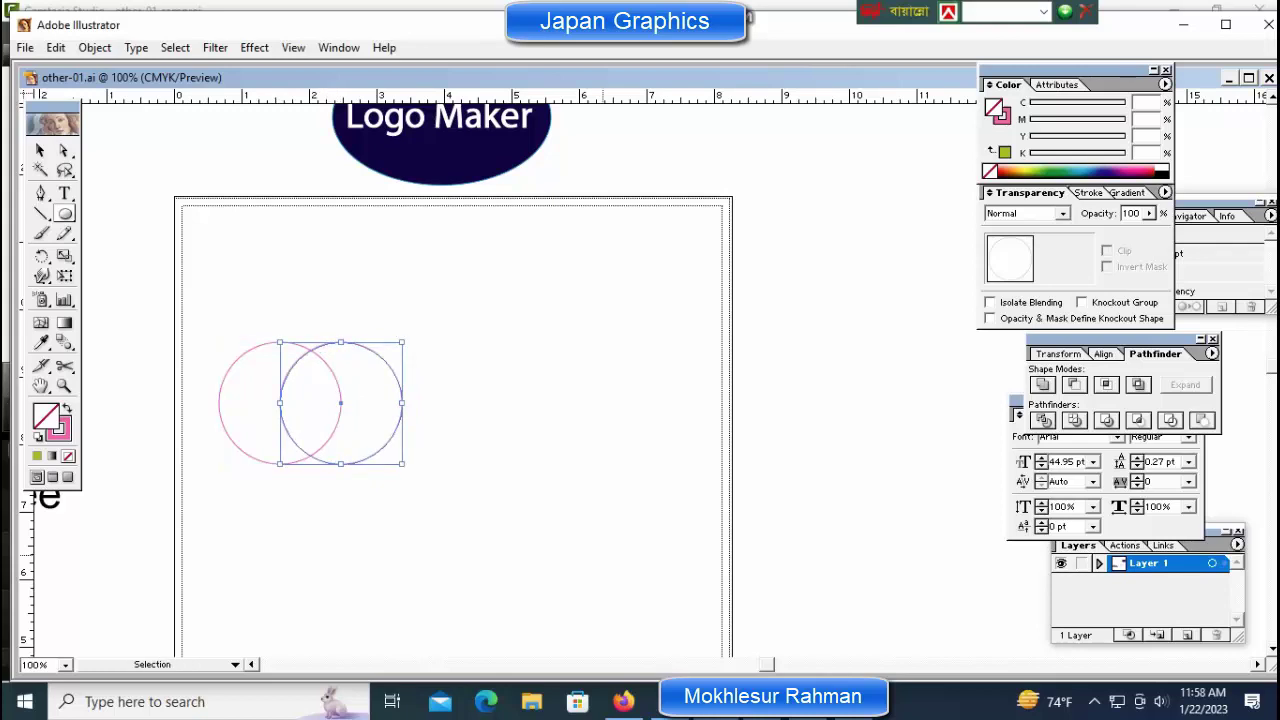
pyautogui.hotkey('ctrl', 'd')
pyautogui.hotkey('ctrl', 'd')
pyautogui.hotkey('ctrl', 'd')
pyautogui.hotkey('ctrl', 'd')
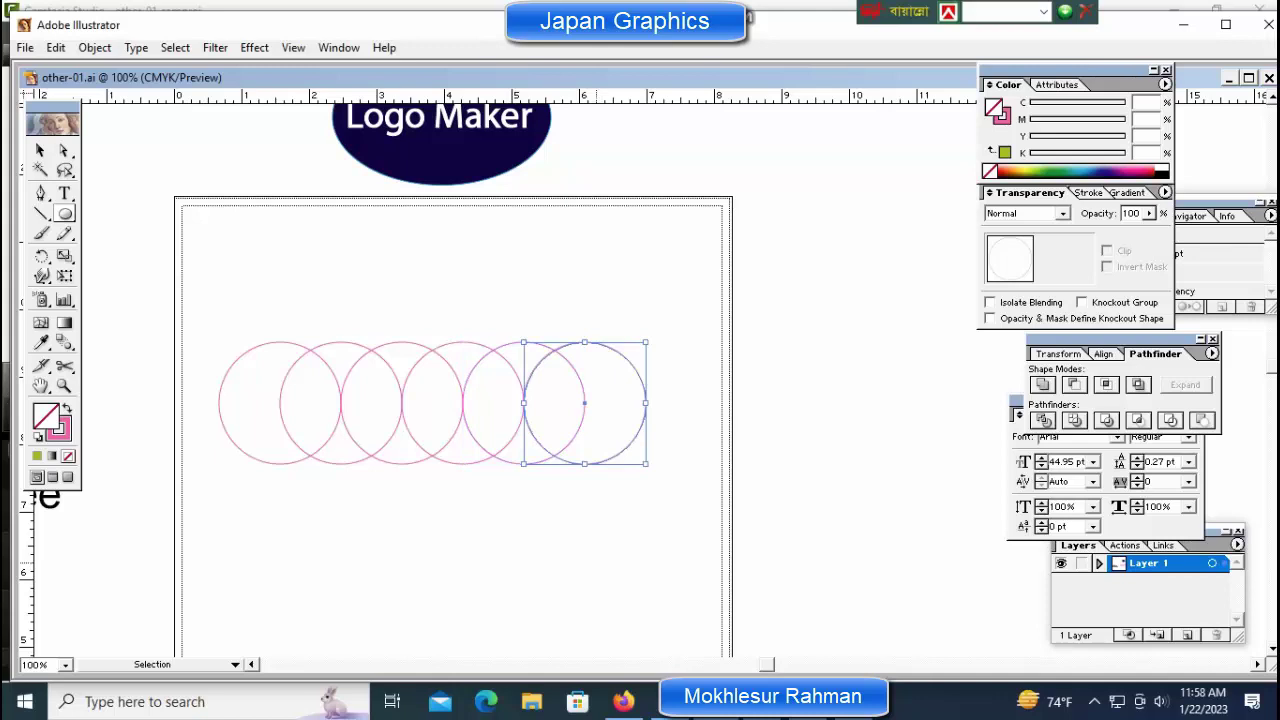
pyautogui.moveTo(193, 303); pyautogui.dragTo(706, 540)
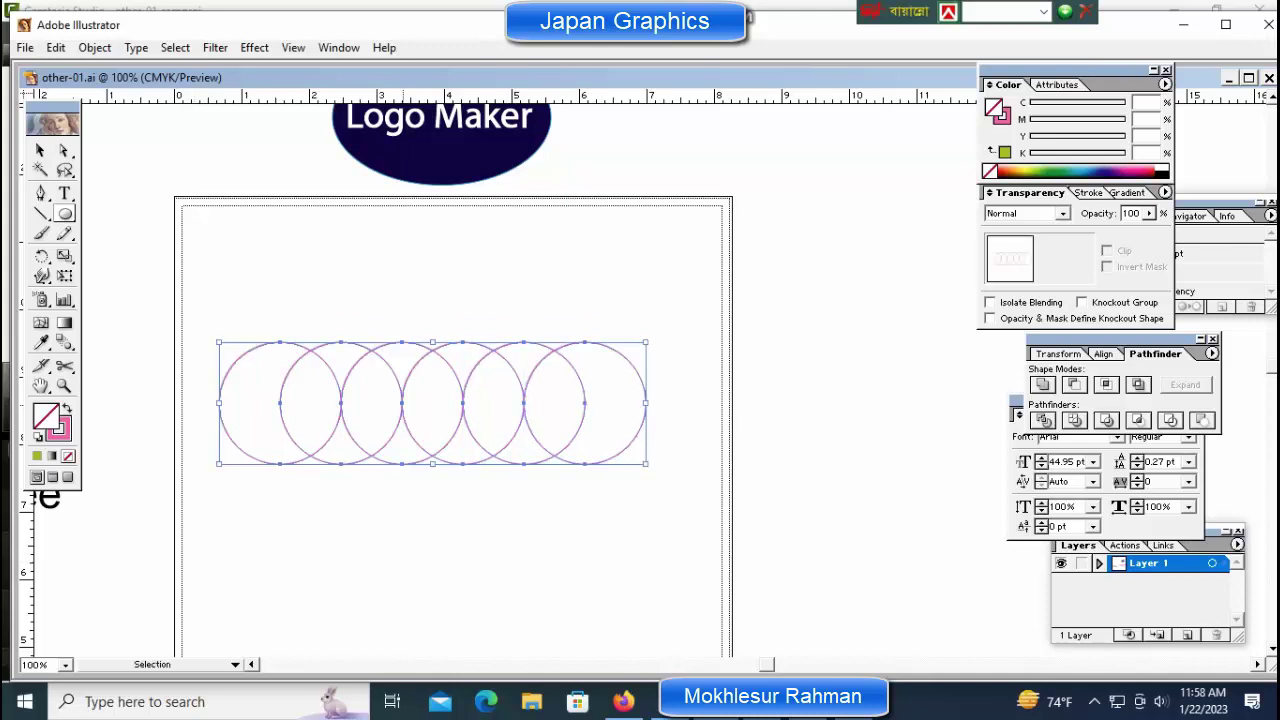
pyautogui.click(435, 518)
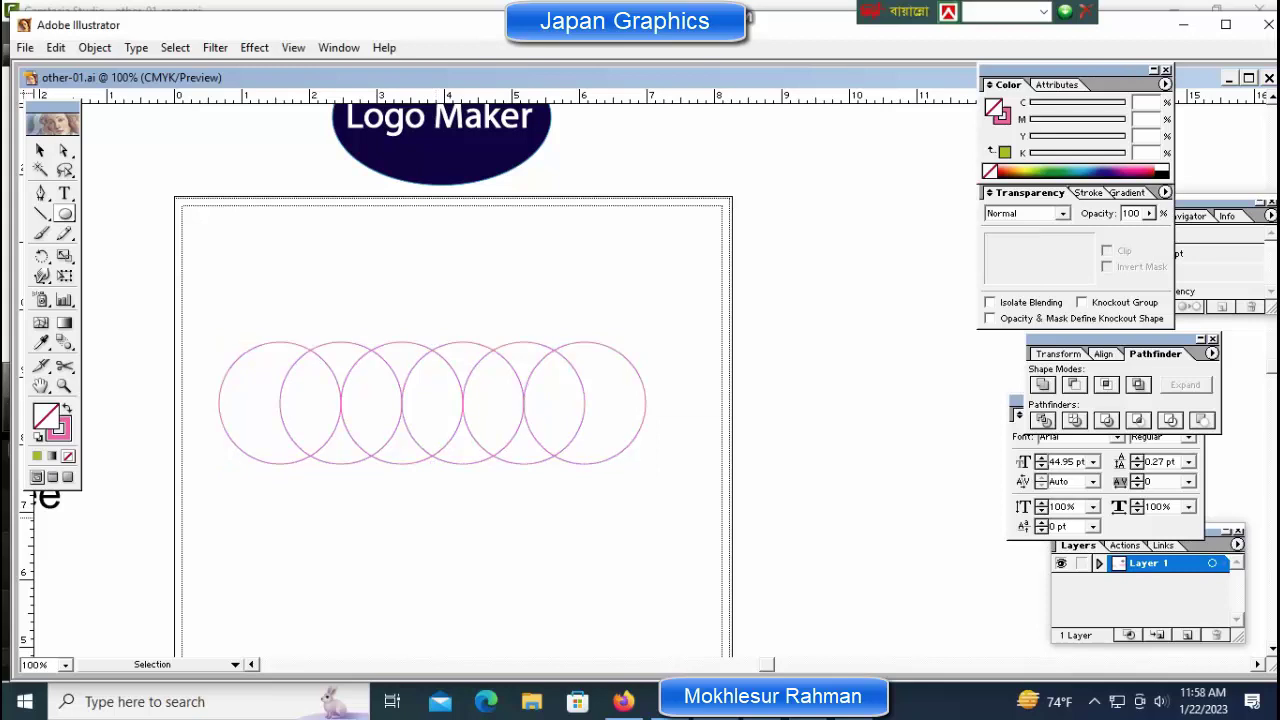
# Step: Place a copy of the circle one radius below the row's second circle and fine-tune its vertical position
pyautogui.moveTo(205, 325); pyautogui.dragTo(300, 440)
pyautogui.hotkey('ctrl', 'shift', 'a')
pyautogui.keyDown('ctrl'); pyautogui.click(294, 463); pyautogui.keyUp('ctrl')
pyautogui.moveTo(280, 403); pyautogui.dragTo(341, 464)
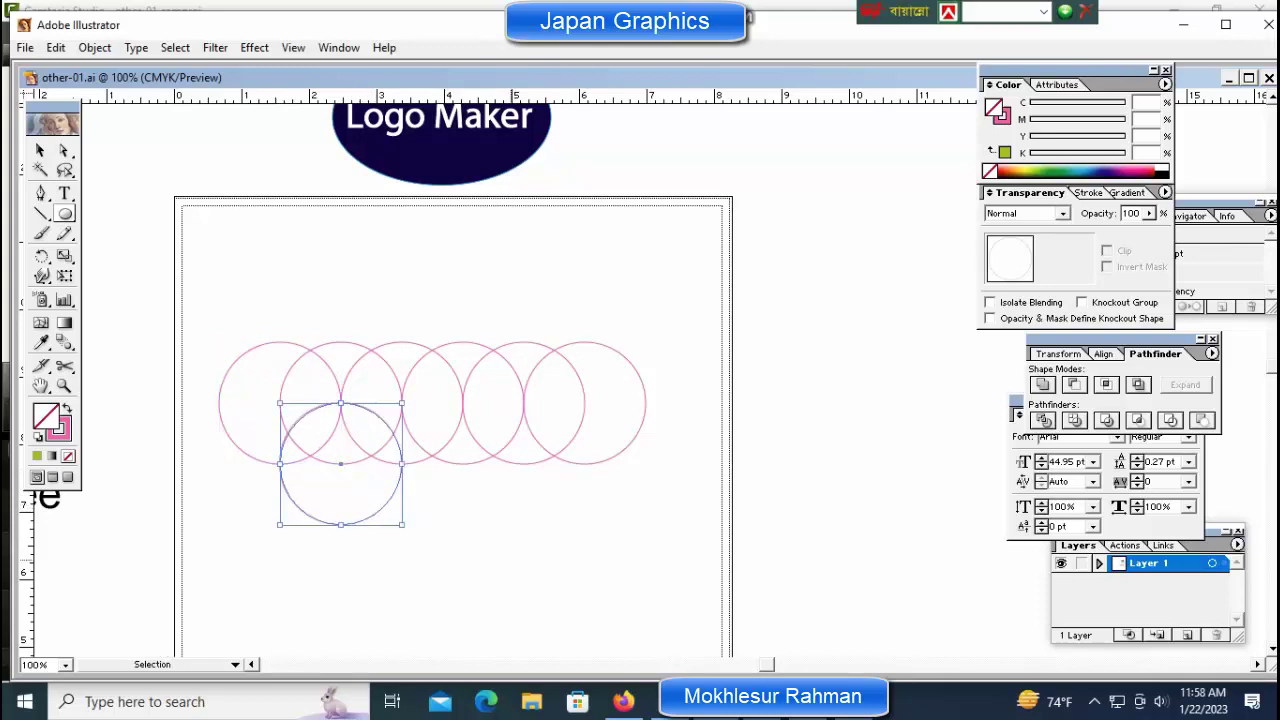
pyautogui.press('Up')
pyautogui.press('Up')
pyautogui.press('Up')
pyautogui.press('Up')
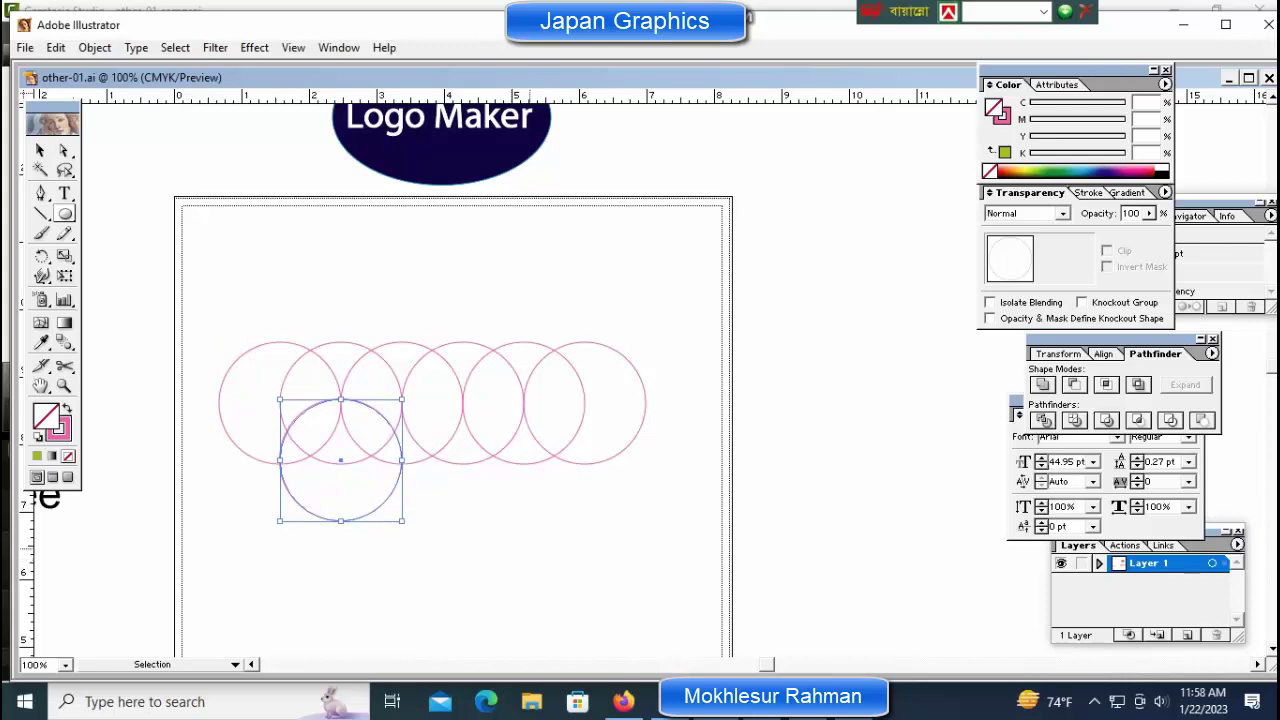
pyautogui.press('Down')
pyautogui.press('Down')
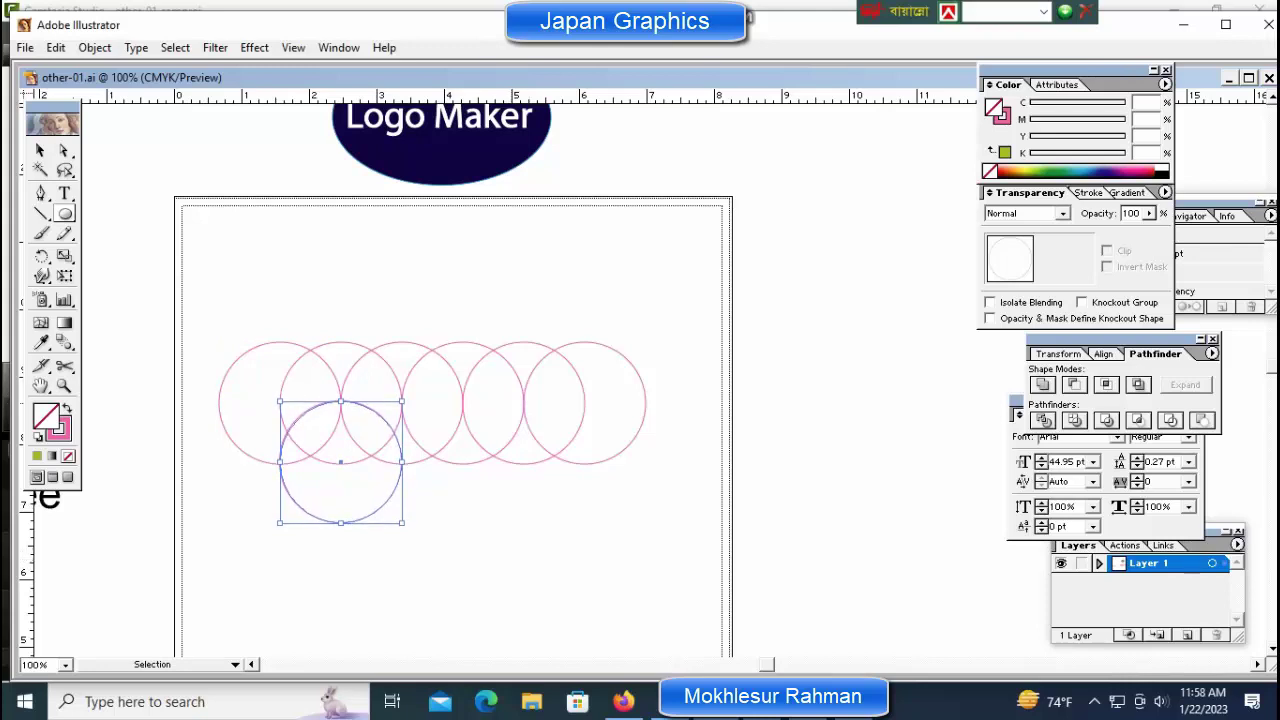
pyautogui.keyDown('ctrl'); pyautogui.click(214, 285); pyautogui.keyUp('ctrl')
pyautogui.moveTo(145, 297); pyautogui.dragTo(680, 371)
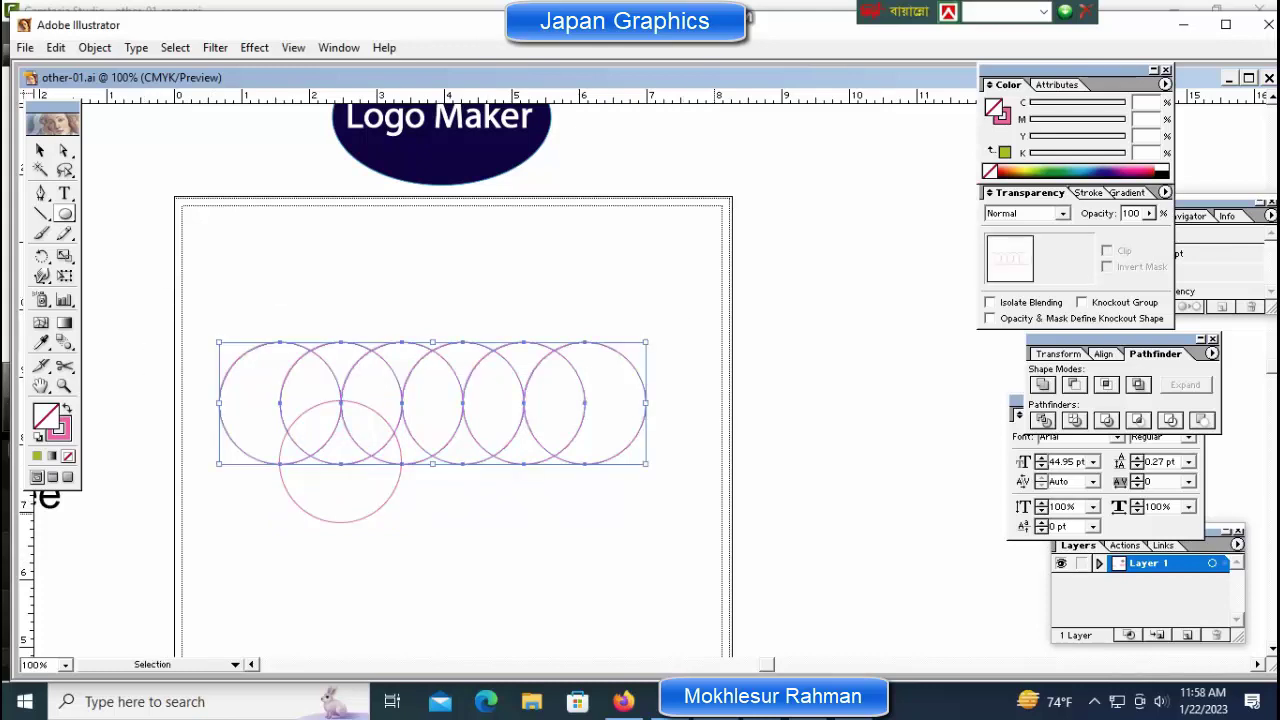
pyautogui.hotkey('ctrl', 'shift', 'a')
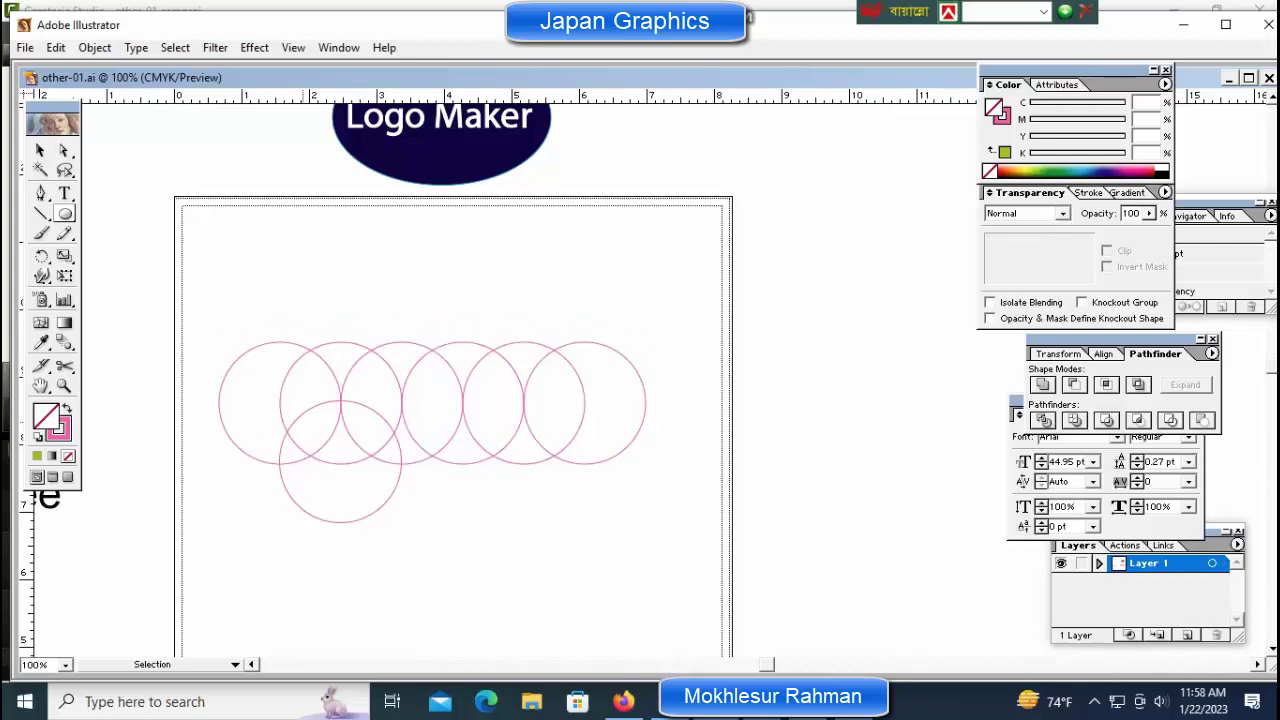
# Step: Copy the lower circle about one radius to the right and repeat it to make a second row of five overlapping circles
pyautogui.keyDown('ctrl'); pyautogui.click(320, 405); pyautogui.keyUp('ctrl')
pyautogui.moveTo(320, 405); pyautogui.dragTo(384, 405)
pyautogui.moveTo(344, 462); pyautogui.dragTo(338, 462)
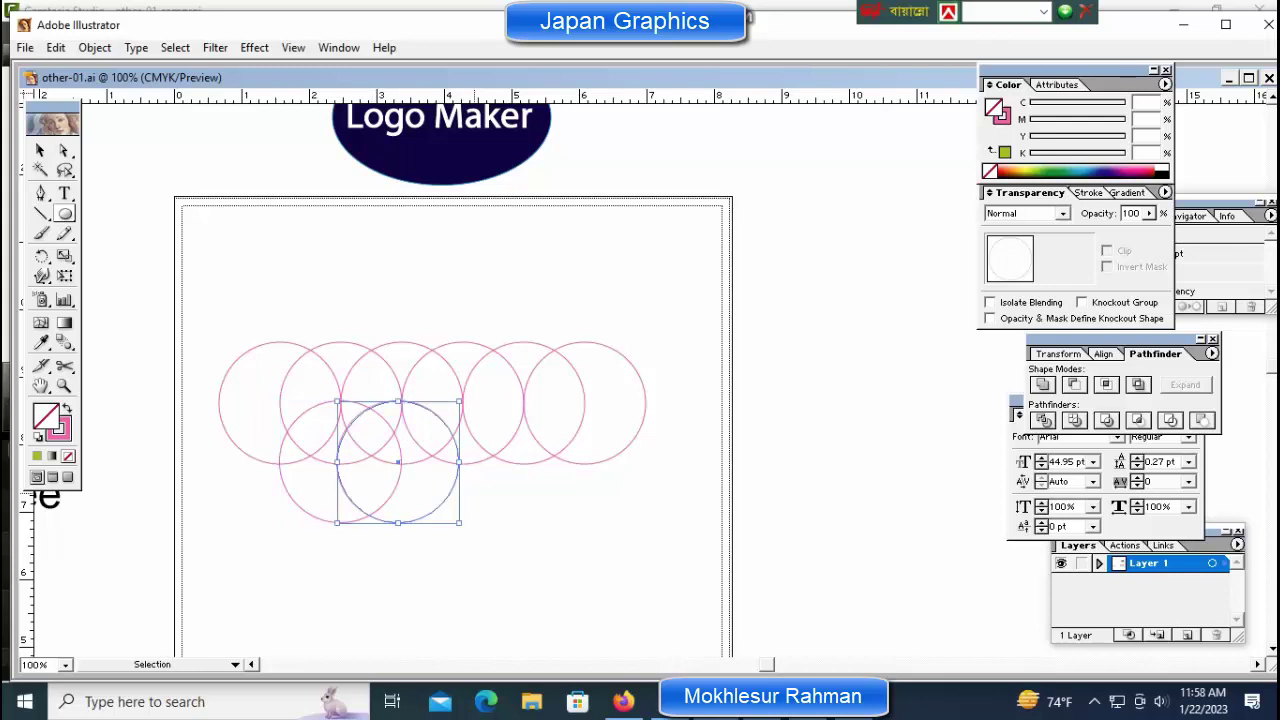
pyautogui.hotkey('ctrl', 'd')
pyautogui.hotkey('ctrl', 'd')
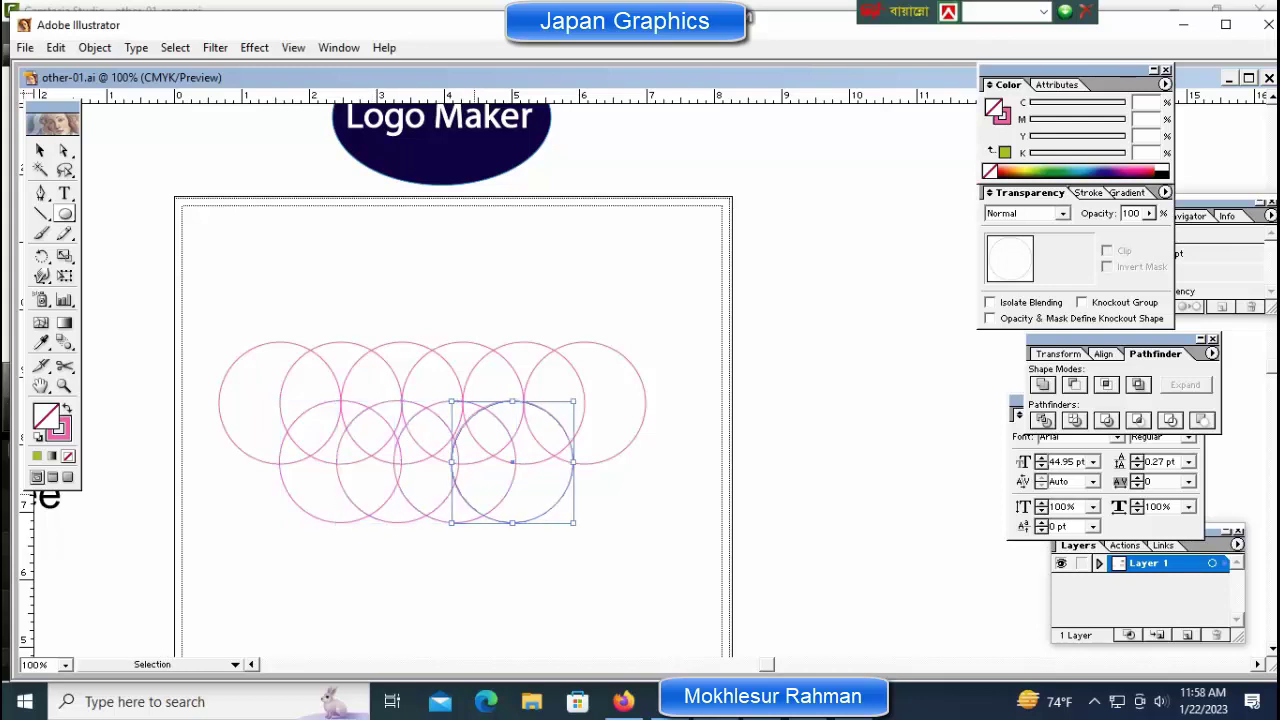
pyautogui.hotkey('ctrl', 'd')
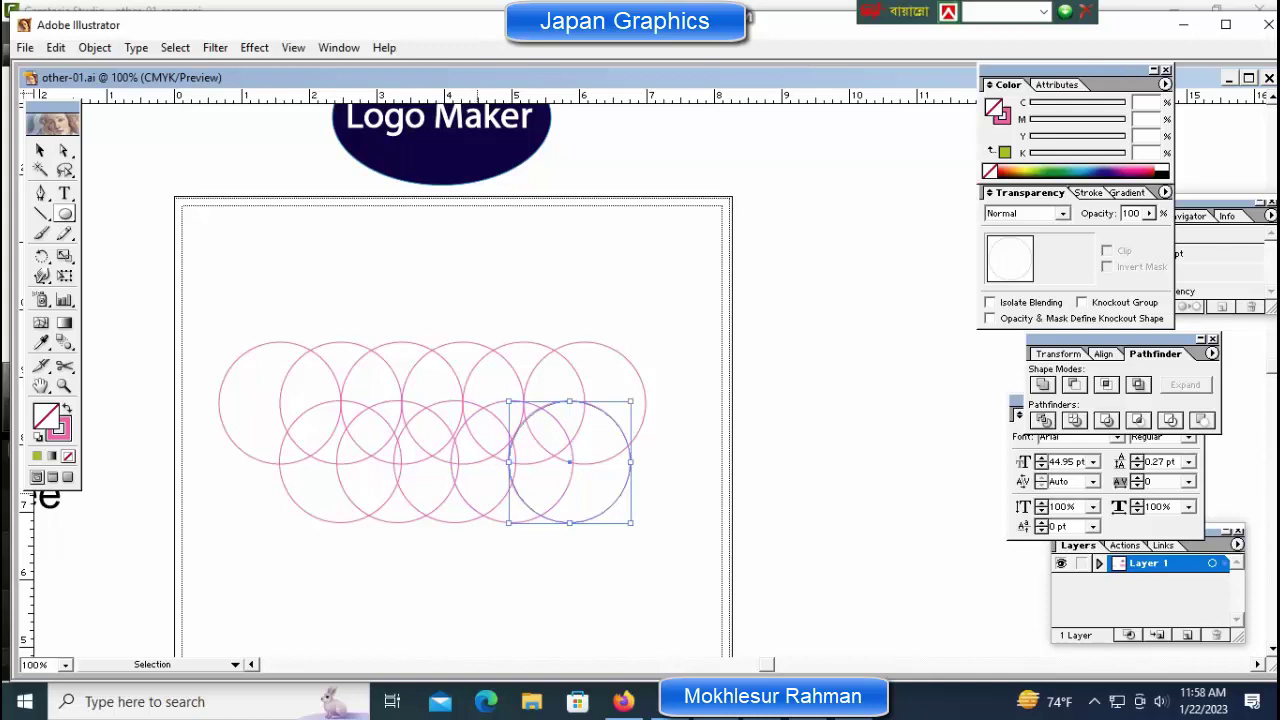
# Step: Nudge the second row's last circle right to align it beneath the last circle of the upper row
pyautogui.press('Right')
pyautogui.press('Right')
pyautogui.press('Right')
pyautogui.press('Right')
pyautogui.press('Right')
pyautogui.press('Right')
pyautogui.press('Right')
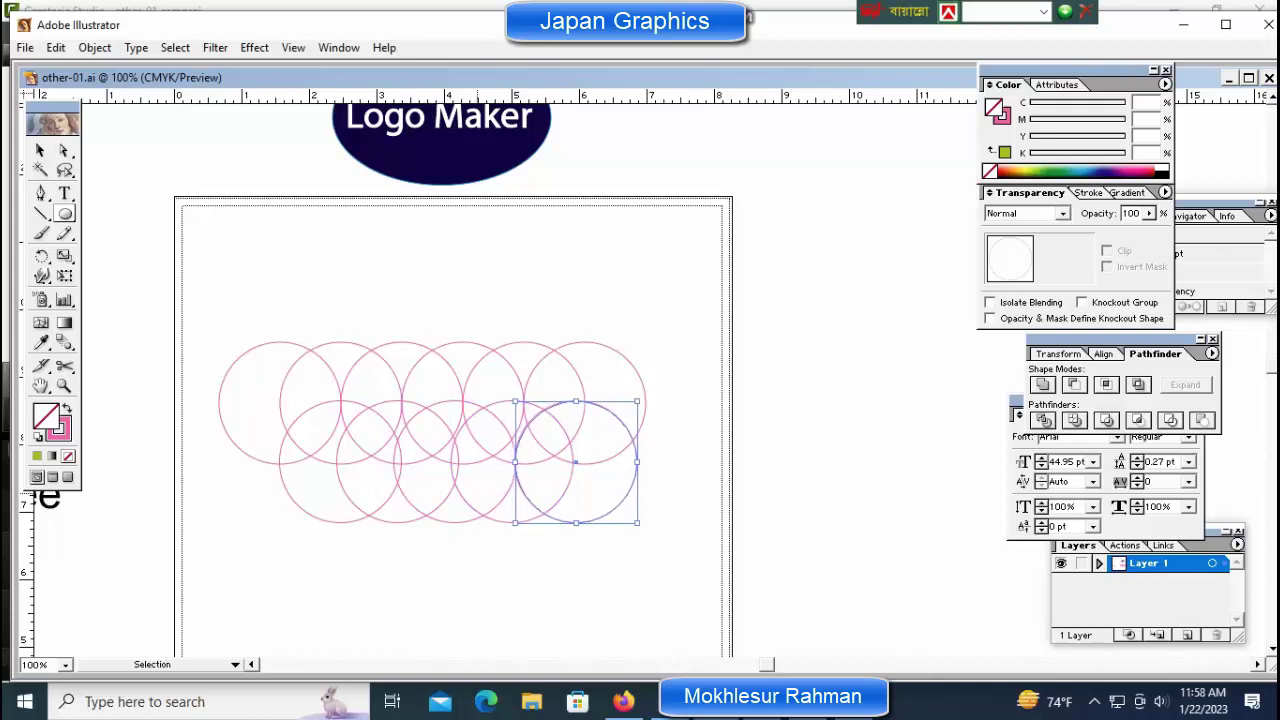
pyautogui.press('Right')
pyautogui.press('Right')
pyautogui.press('Right')
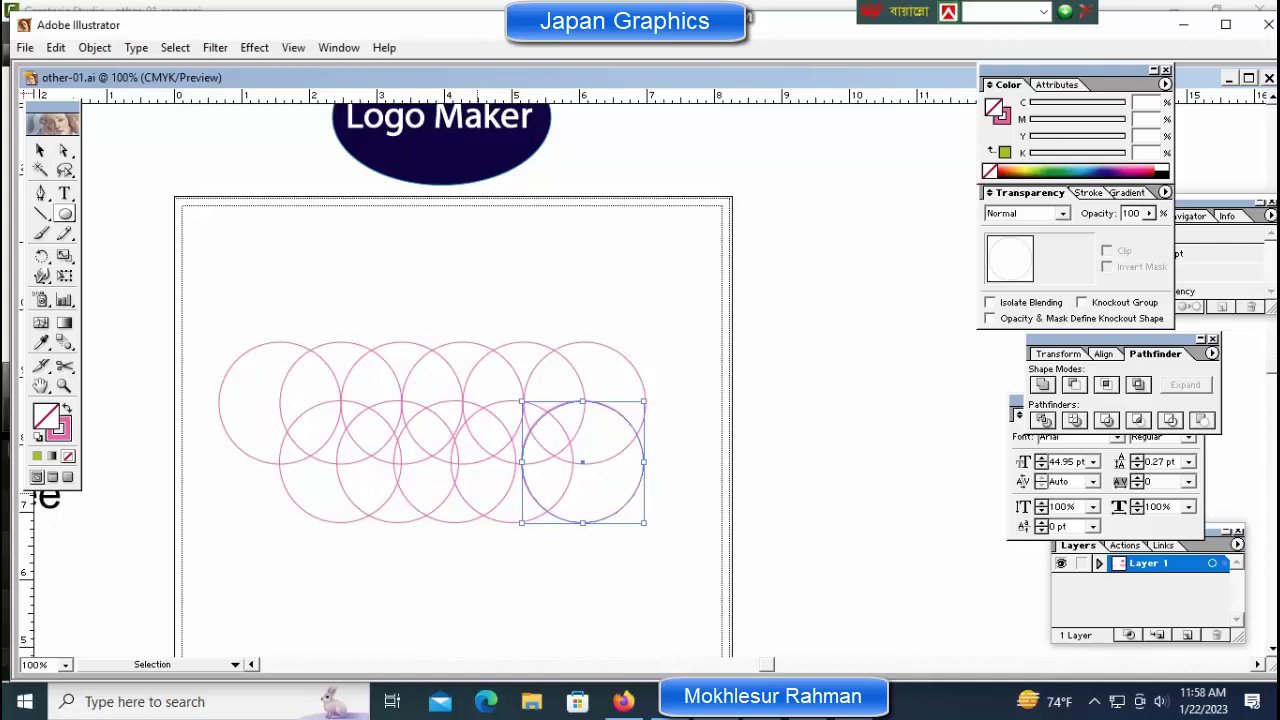
pyautogui.click(568, 584)
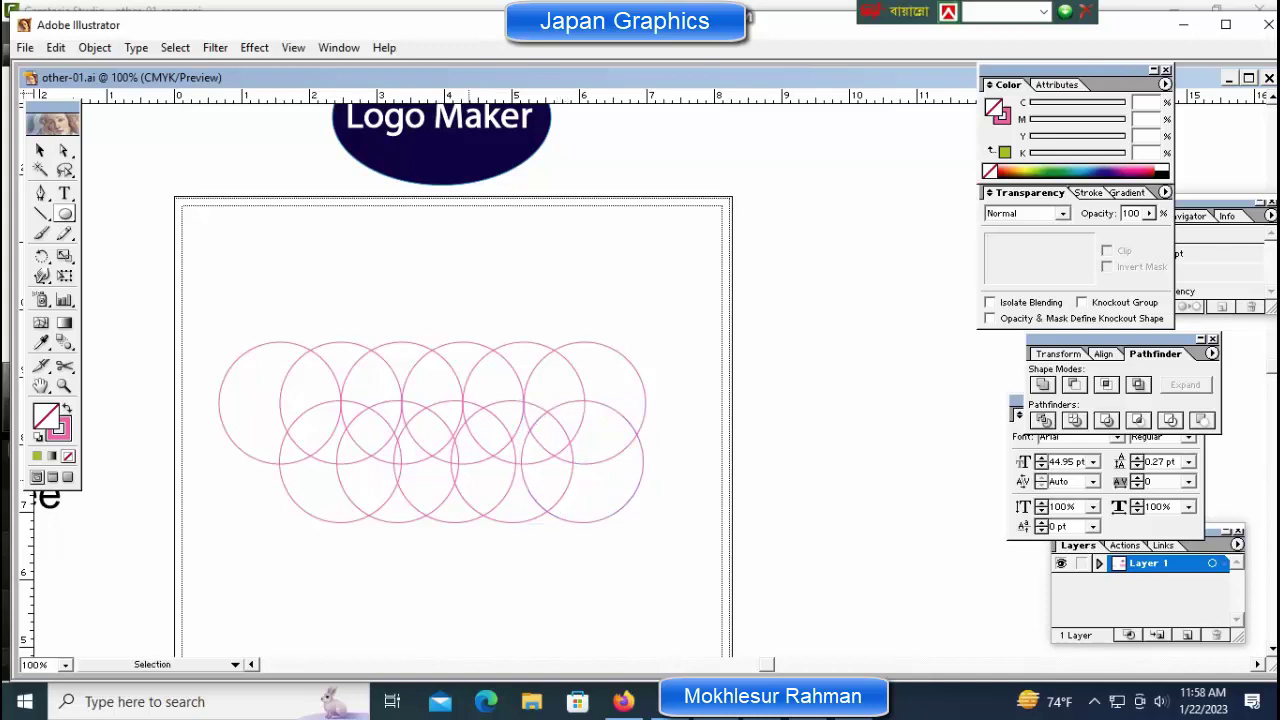
# Step: Nudge the second row's third circle right to align it beneath the upper row's fourth circle
pyautogui.click(446, 522)
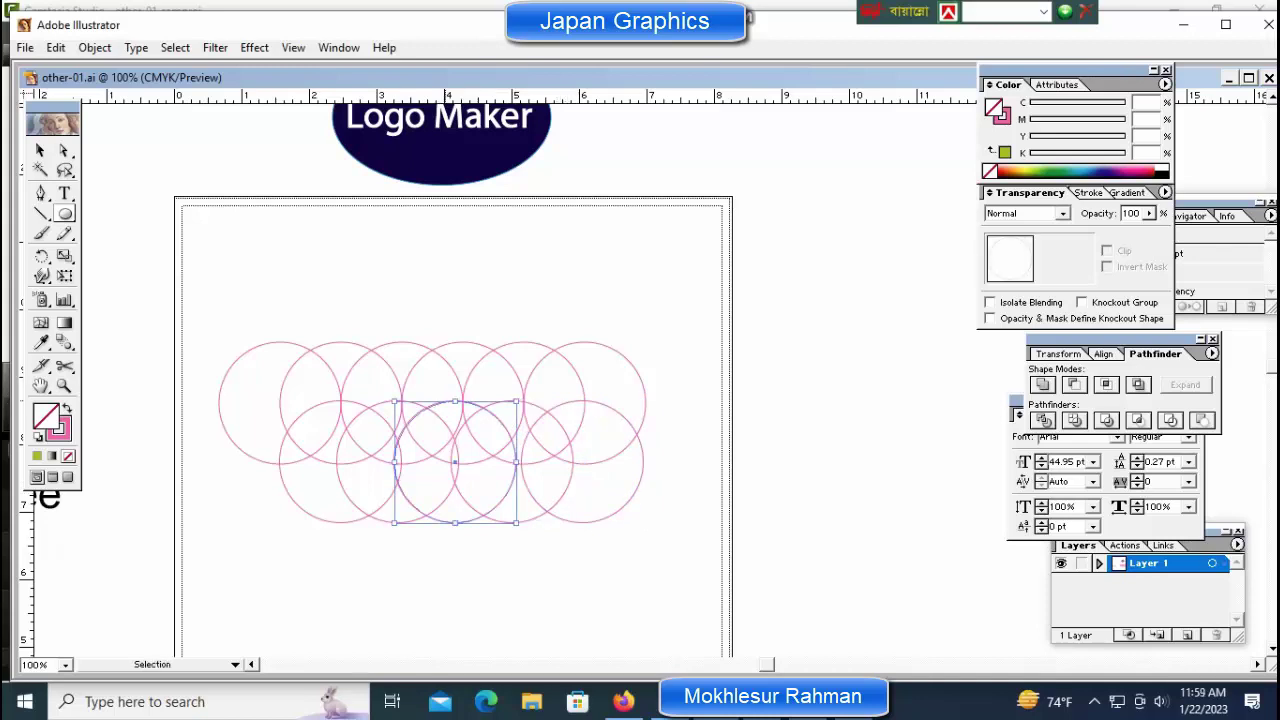
pyautogui.press('Right')
pyautogui.press('Right')
pyautogui.press('Right')
pyautogui.press('Right')
pyautogui.press('Right')
pyautogui.press('Right')
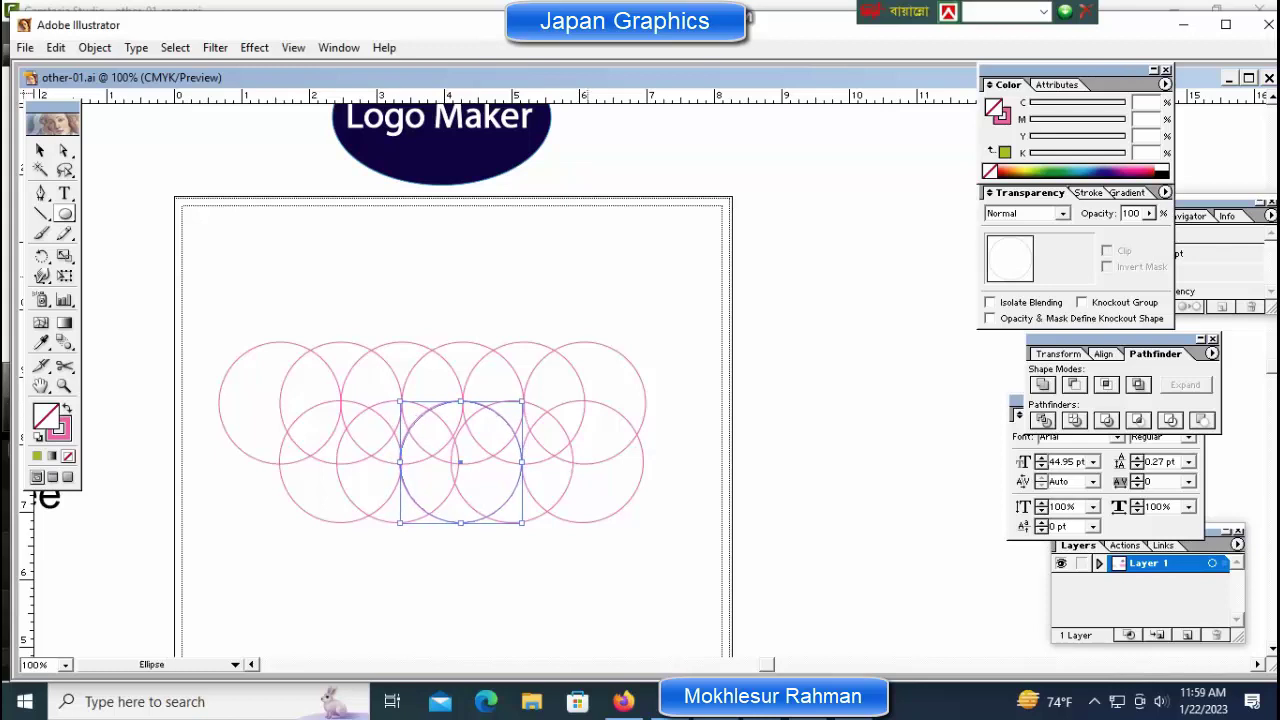
pyautogui.keyDown('ctrl'); pyautogui.click(540, 578); pyautogui.keyUp('ctrl')
# Step: Nudge the second row's fourth circle right to align it beneath the upper row's fifth circle
pyautogui.keyDown('ctrl'); pyautogui.click(528, 521); pyautogui.keyUp('ctrl')
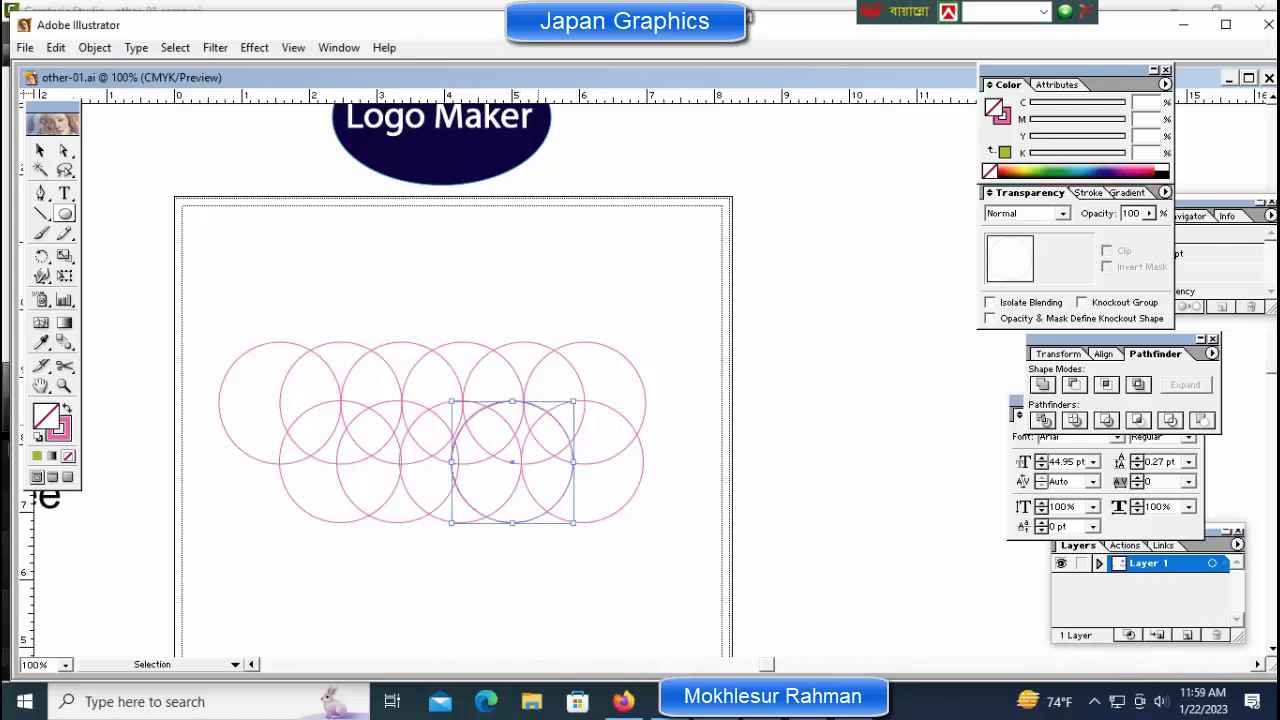
pyautogui.press('Right')
pyautogui.press('Right')
pyautogui.press('Right')
pyautogui.press('Right')
pyautogui.press('Right')
pyautogui.press('Right')
pyautogui.press('Right')
pyautogui.press('Right')
pyautogui.press('Right')
pyautogui.press('Right')
pyautogui.press('Right')
pyautogui.press('Right')
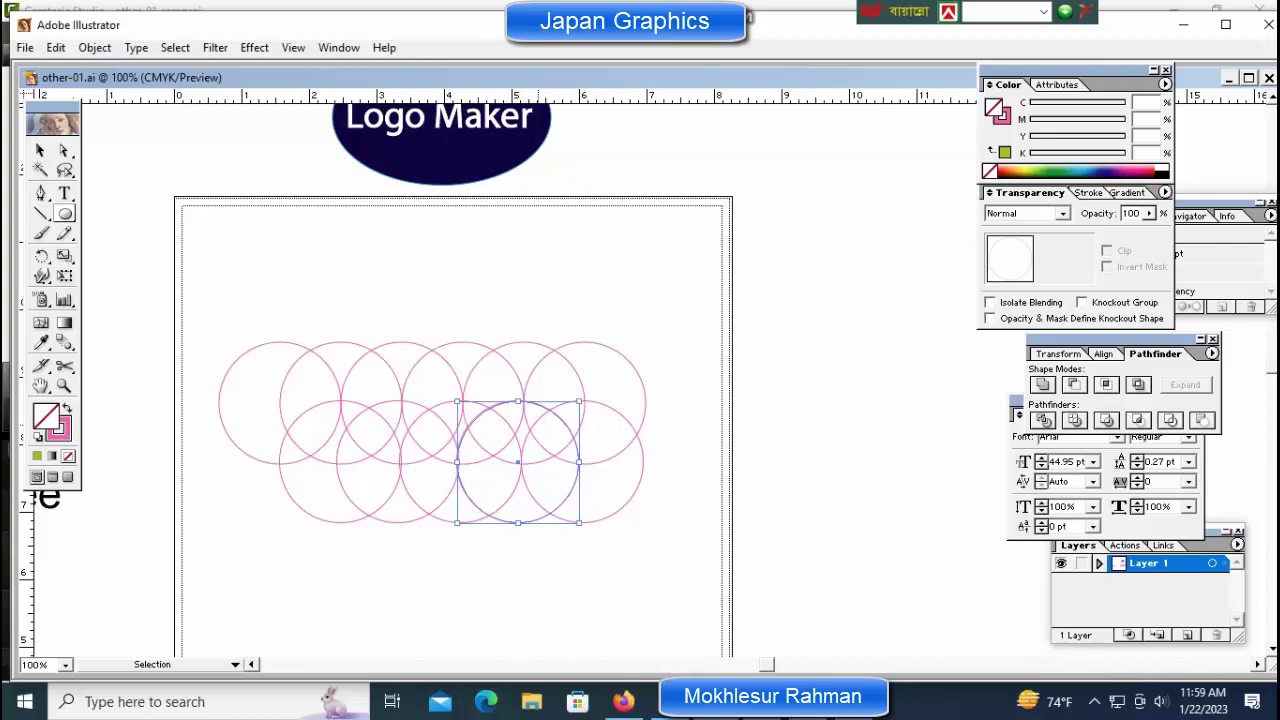
pyautogui.press('Left')
pyautogui.press('Left')
pyautogui.press('Left')
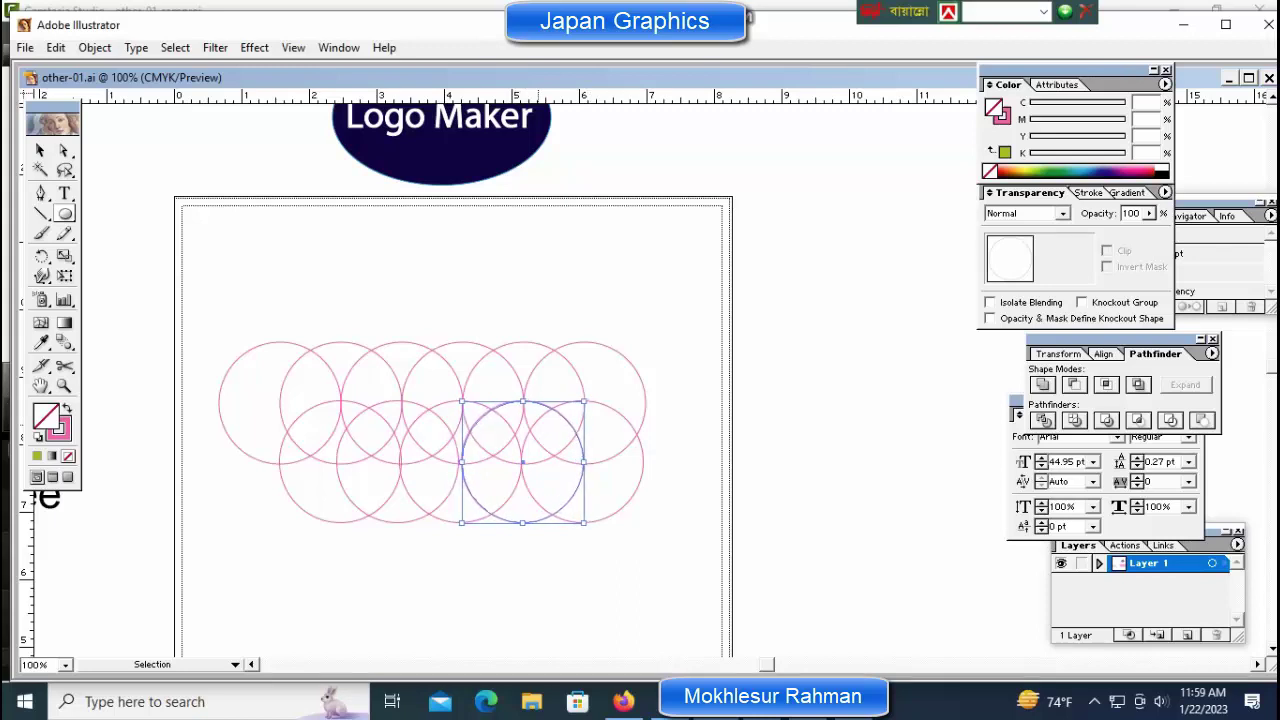
pyautogui.hotkey('ctrl', 'shift', 'a')
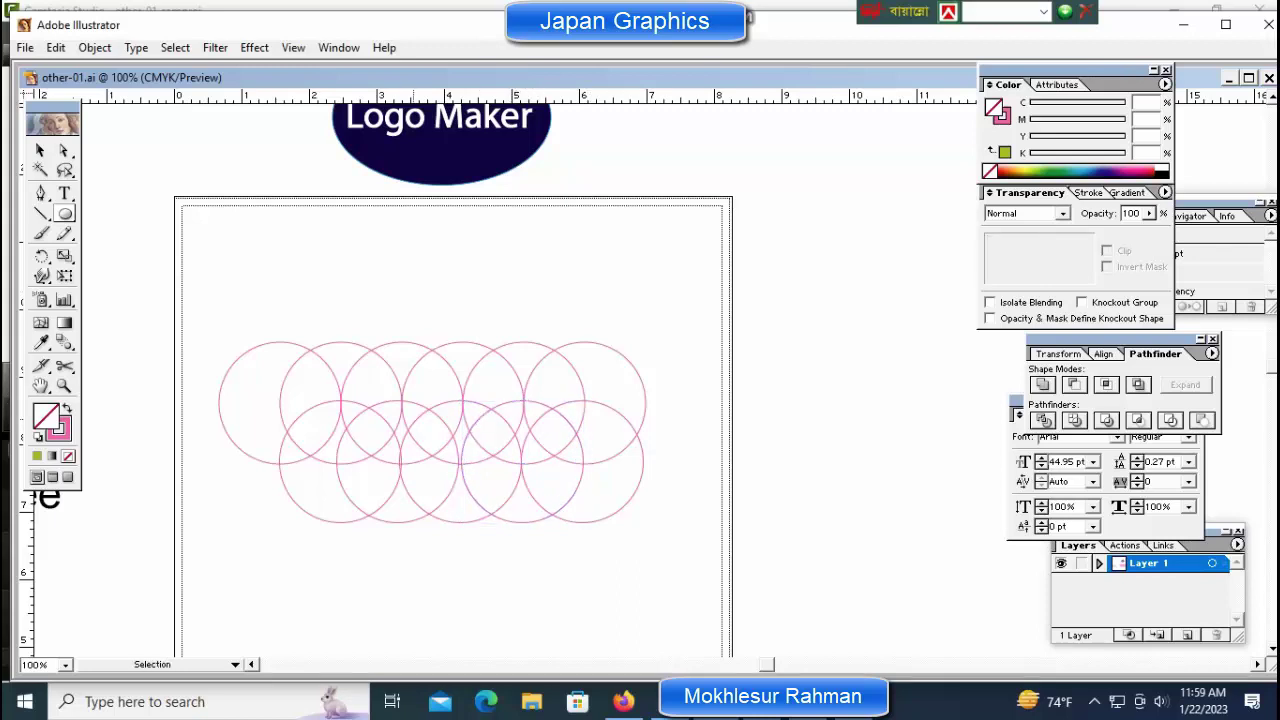
# Step: Nudge the second row's second circle slightly right to even out the spacing between its neighbours
pyautogui.click(419, 519)
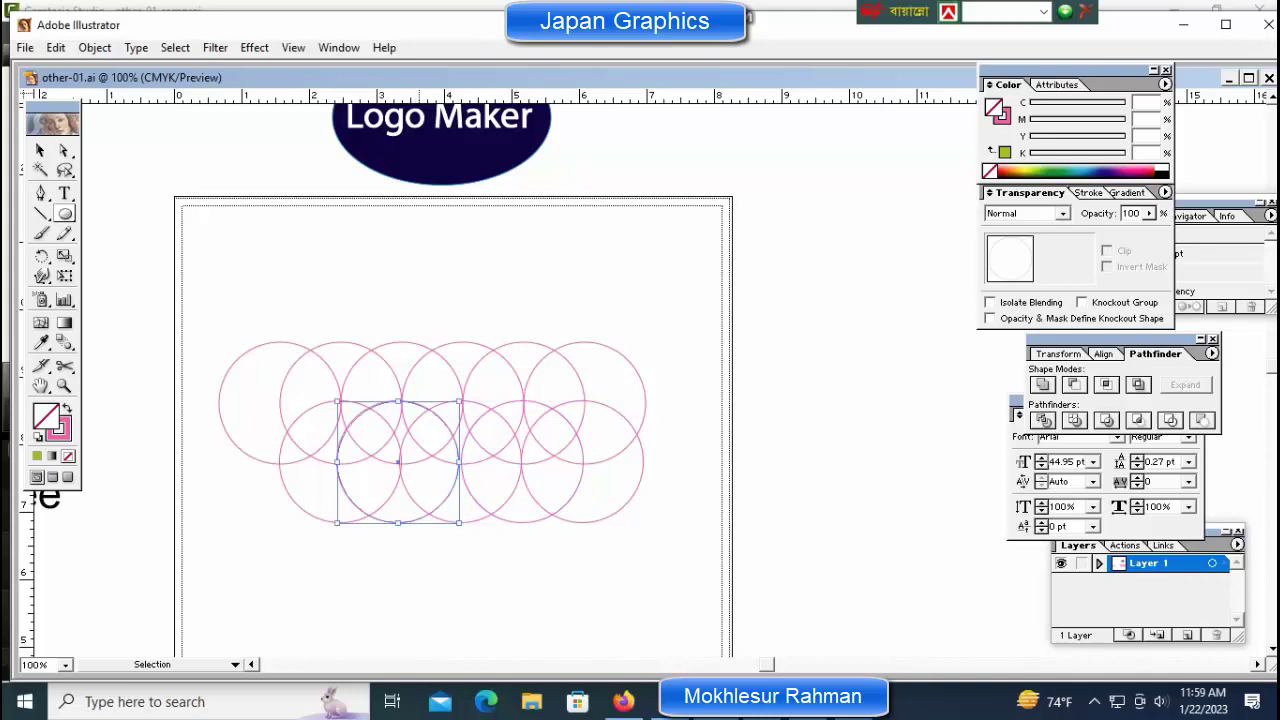
pyautogui.press('Right')
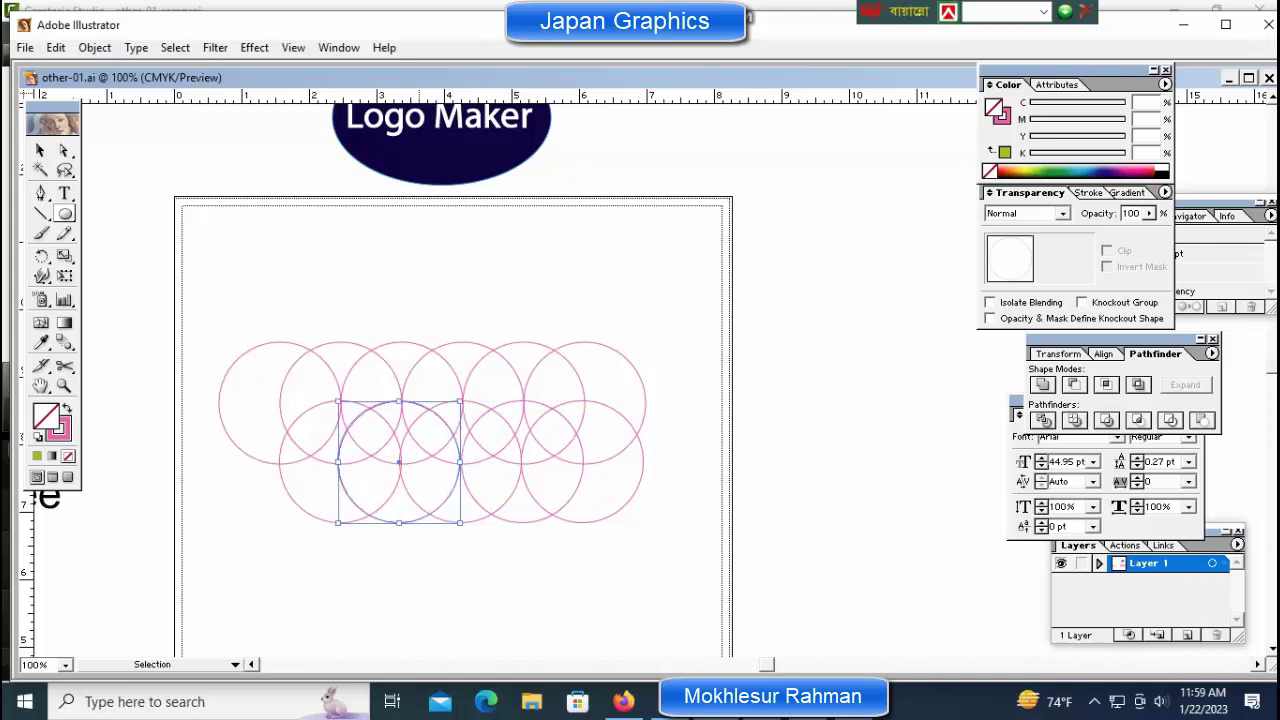
pyautogui.press('Right')
pyautogui.hotkey('ctrl', 'shift', 'a')
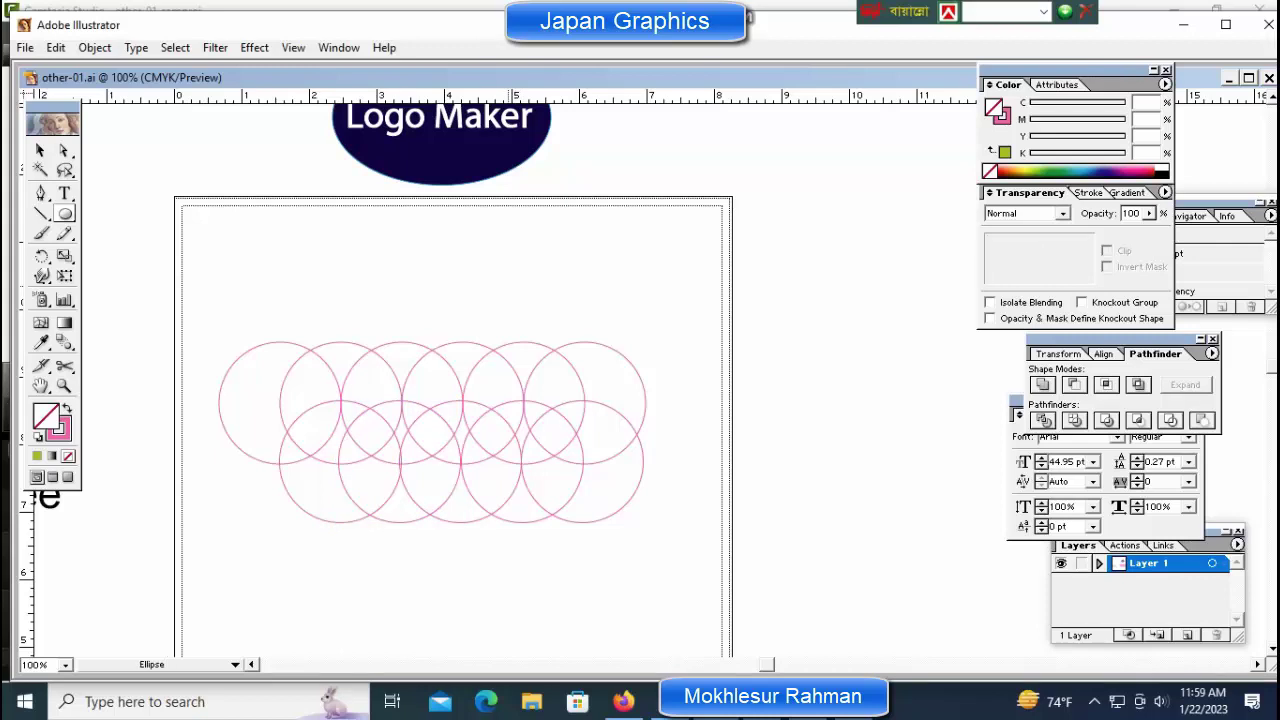
# Step: Copy the second row's first circle diagonally down to start a third row, centred on the second row's lower edge
pyautogui.press('v')
pyautogui.moveTo(313, 518); pyautogui.dragTo(377, 633)
pyautogui.moveTo(404, 578); pyautogui.dragTo(365, 546)
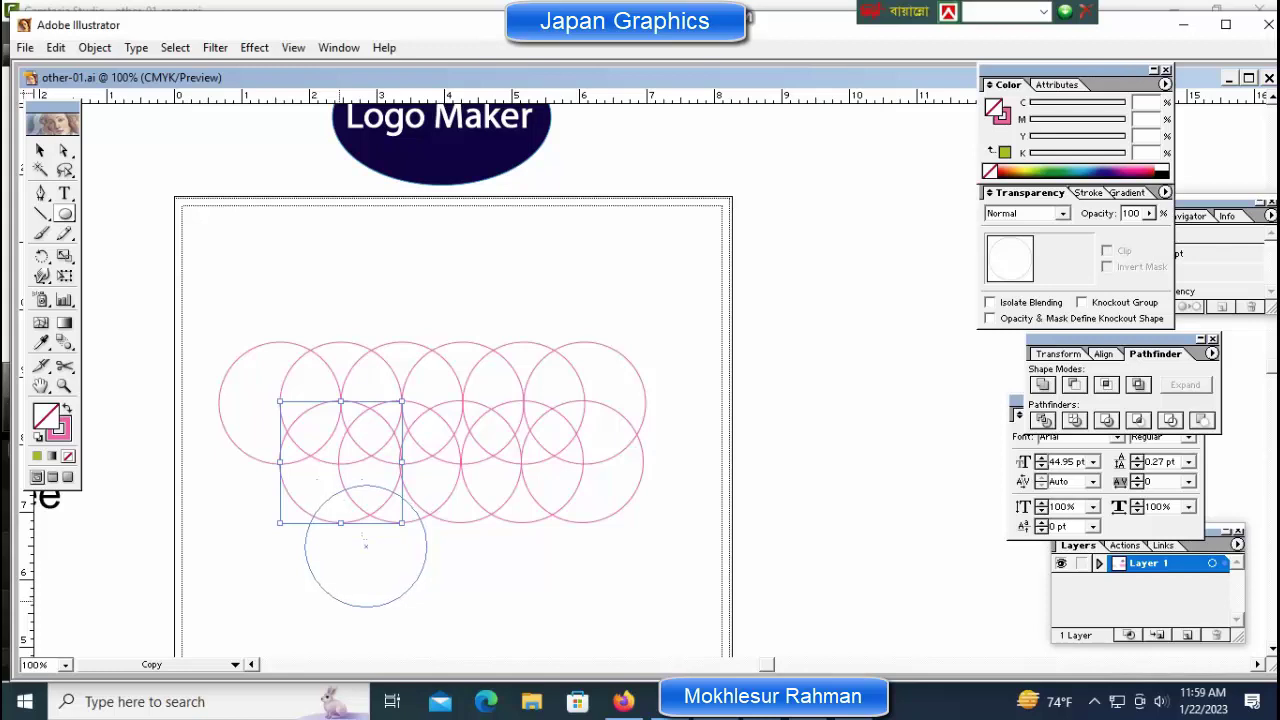
pyautogui.moveTo(365, 546); pyautogui.dragTo(403, 524)
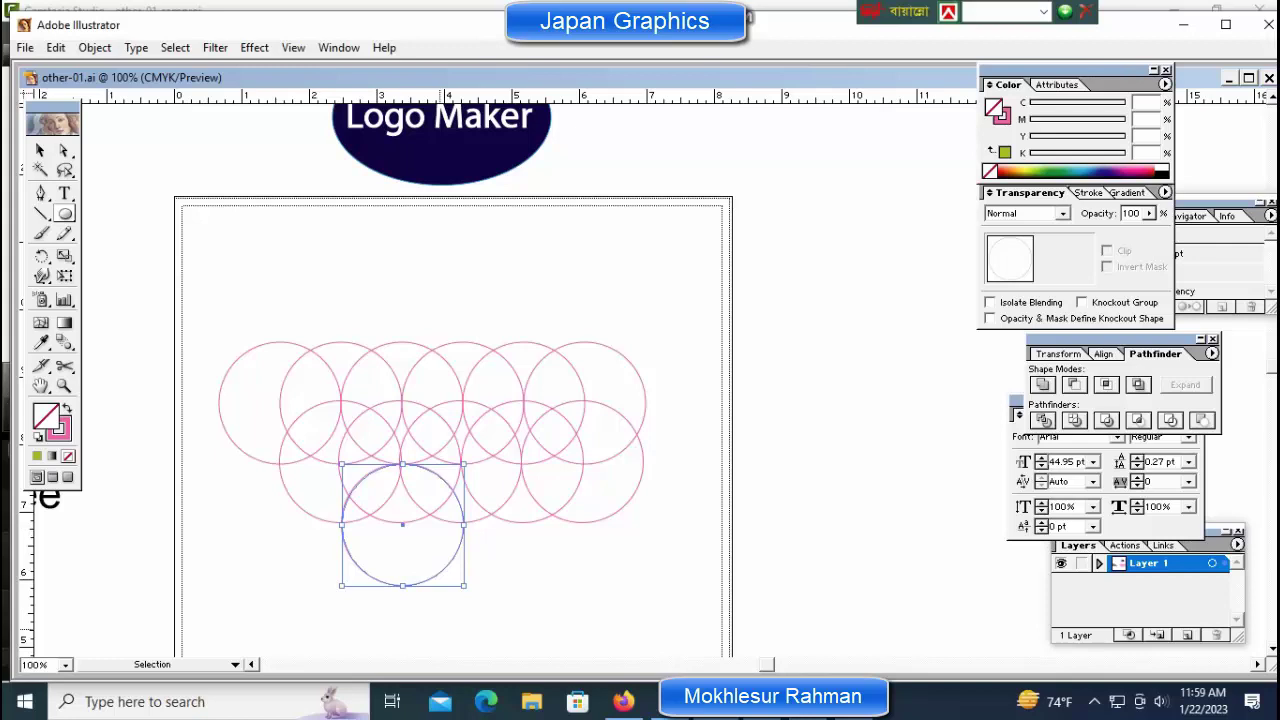
pyautogui.hotkey('ctrl', 'd')
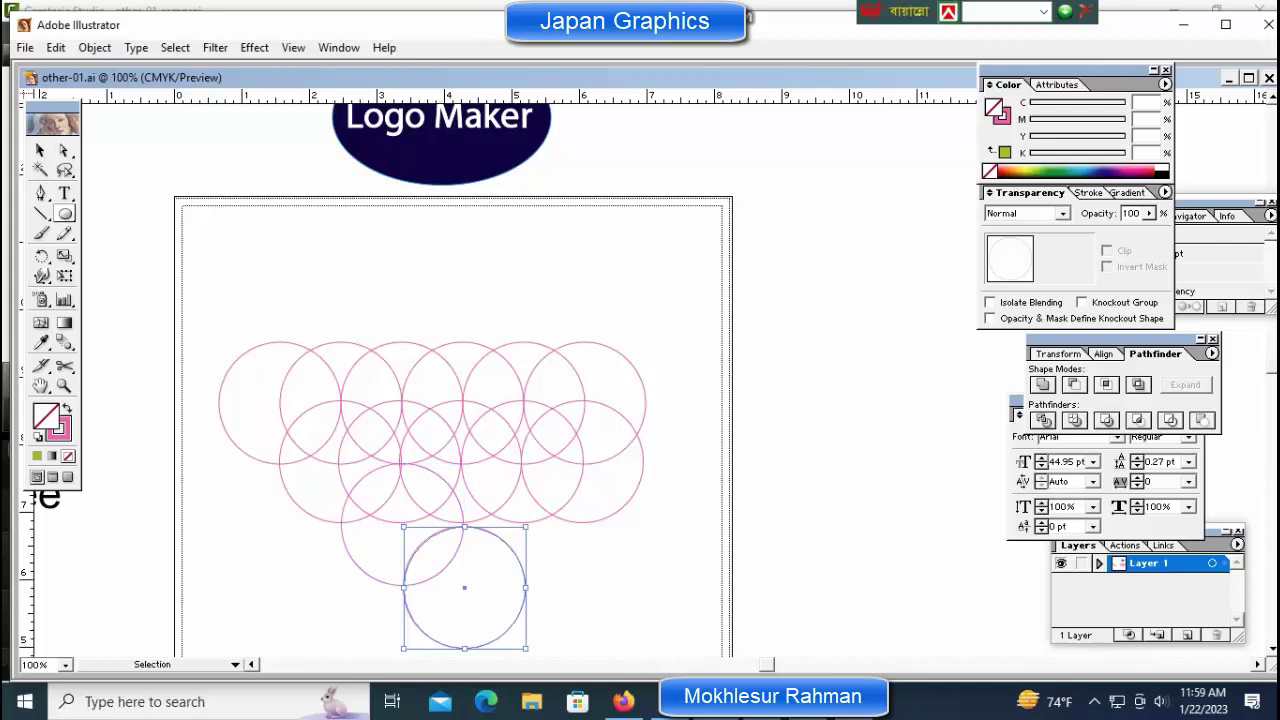
pyautogui.press('Delete')
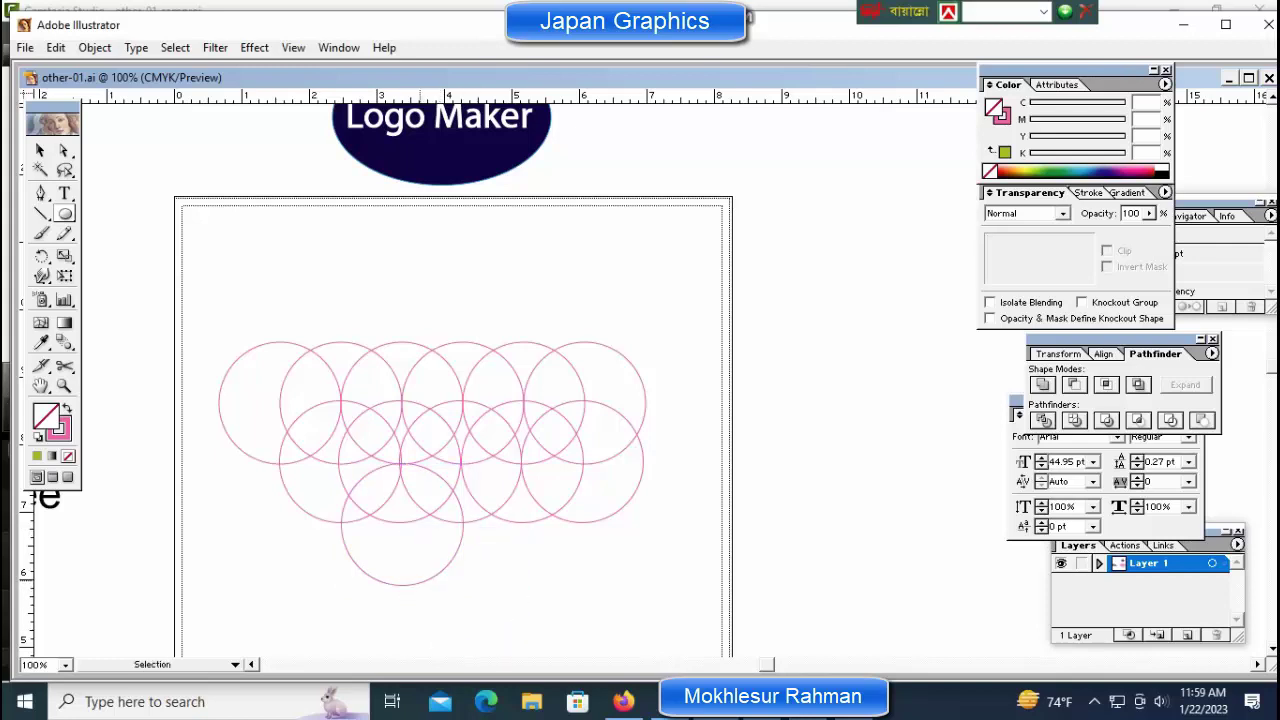
# Step: Duplicate the third row's circle rightward twice at half-circle spacing to form a row of three, nudging the last copy left
pyautogui.moveTo(420, 582); pyautogui.dragTo(448, 582)
pyautogui.moveTo(491, 525); pyautogui.dragTo(522, 525)
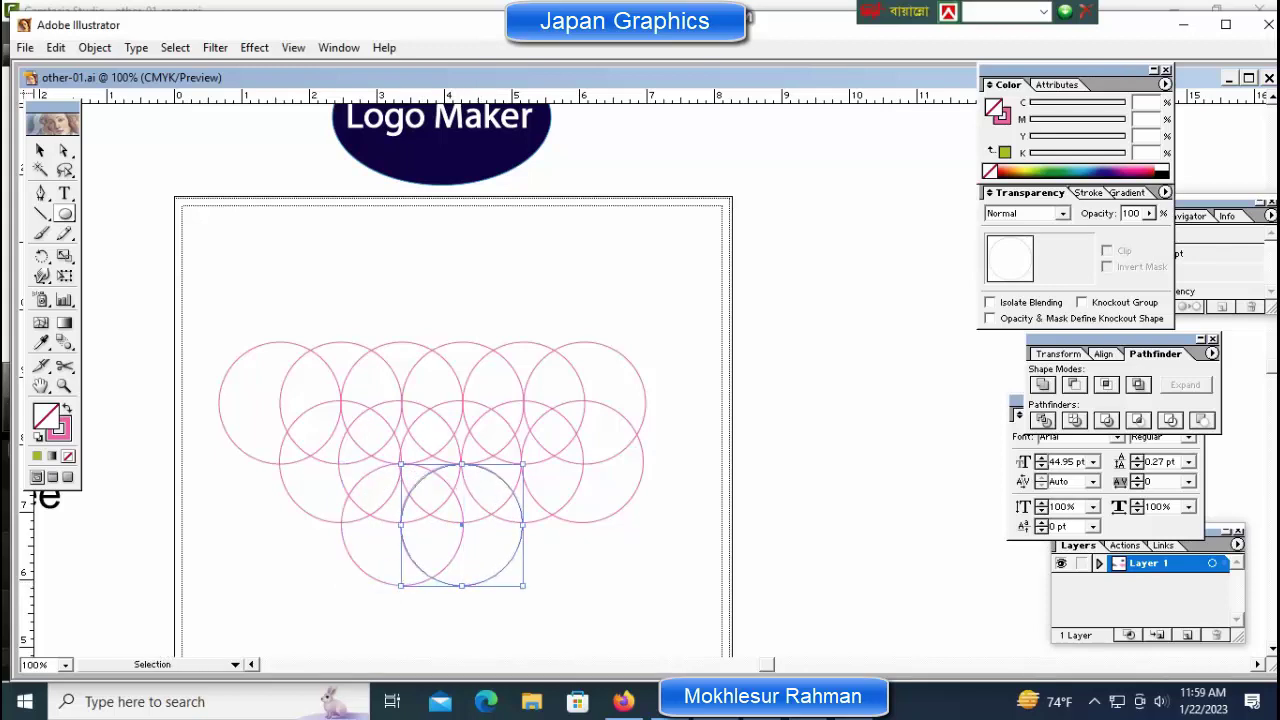
pyautogui.hotkey('ctrl', 'd')
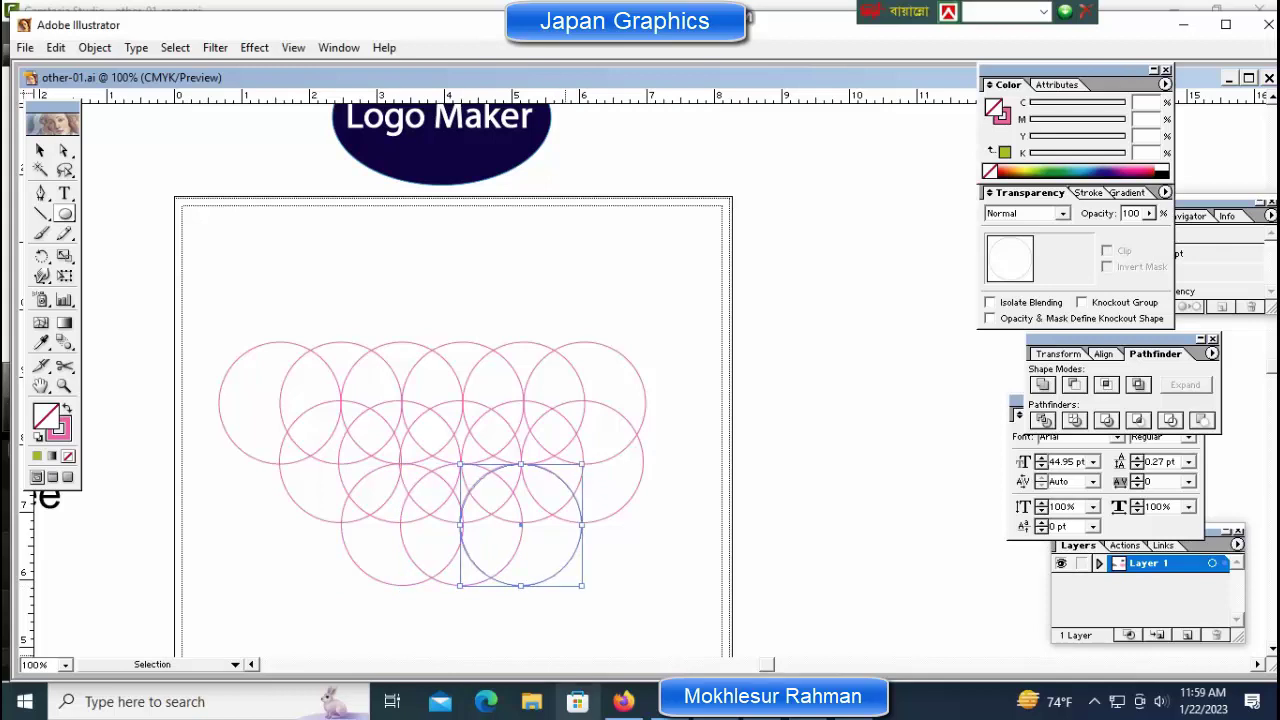
pyautogui.press('Left')
pyautogui.hotkey('ctrl', 'shift', 'a')
pyautogui.press('l')
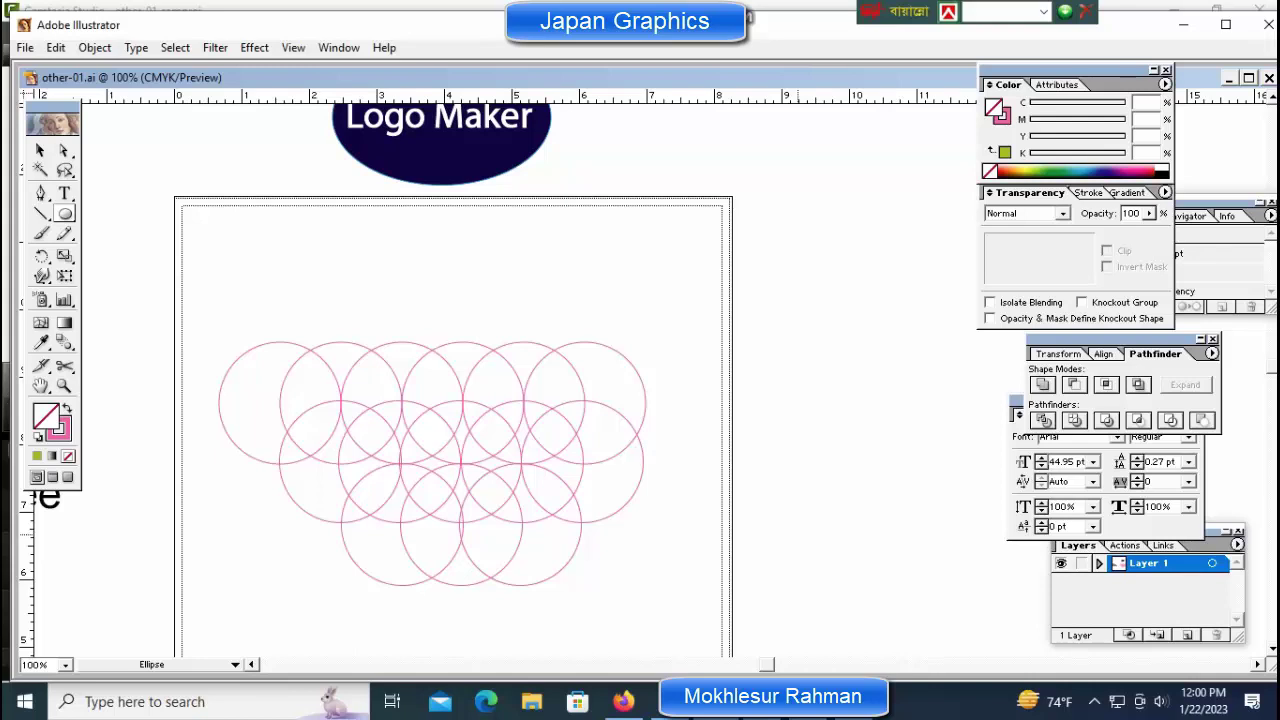
# Step: Delete the last circle of the second row
pyautogui.press('ctrl')
pyautogui.keyDown('ctrl'); pyautogui.click(641, 478); pyautogui.keyUp('ctrl')
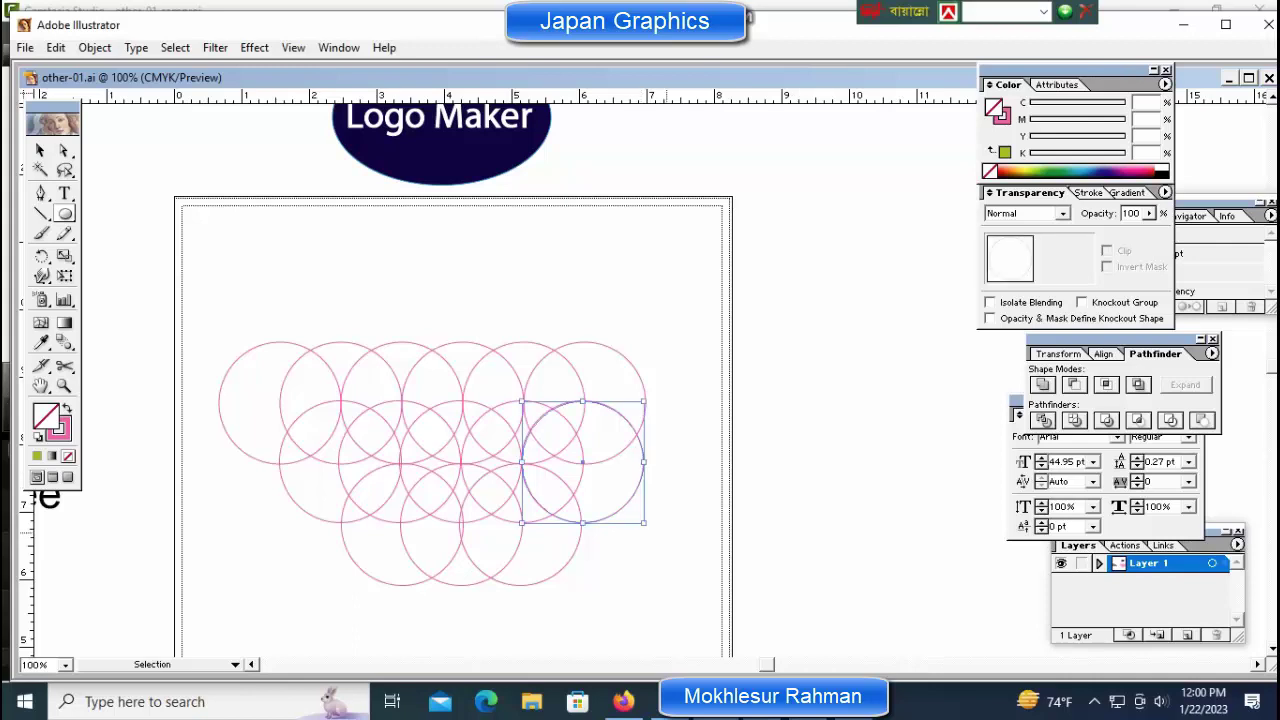
pyautogui.press('Delete')
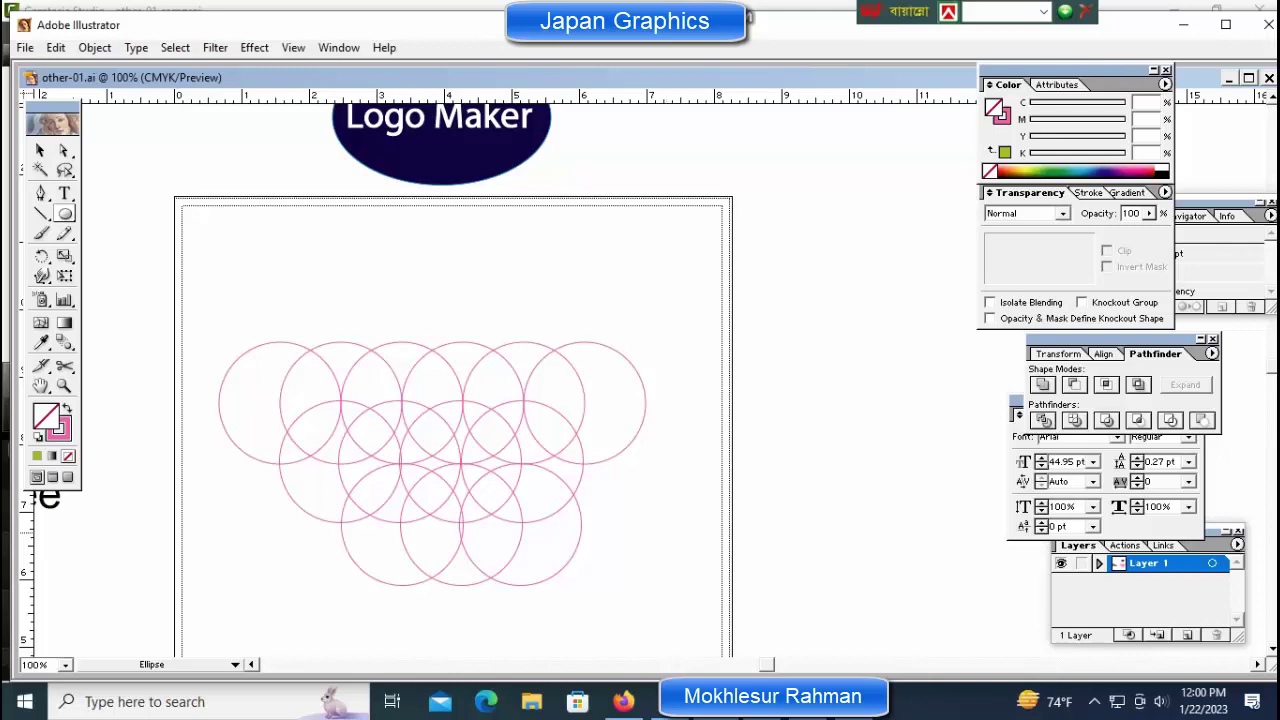
# Step: Move the third row's last circle down beneath the other two to form a fourth row
pyautogui.press('z')
pyautogui.keyDown('ctrl'); pyautogui.click(545, 514); pyautogui.keyUp('ctrl')
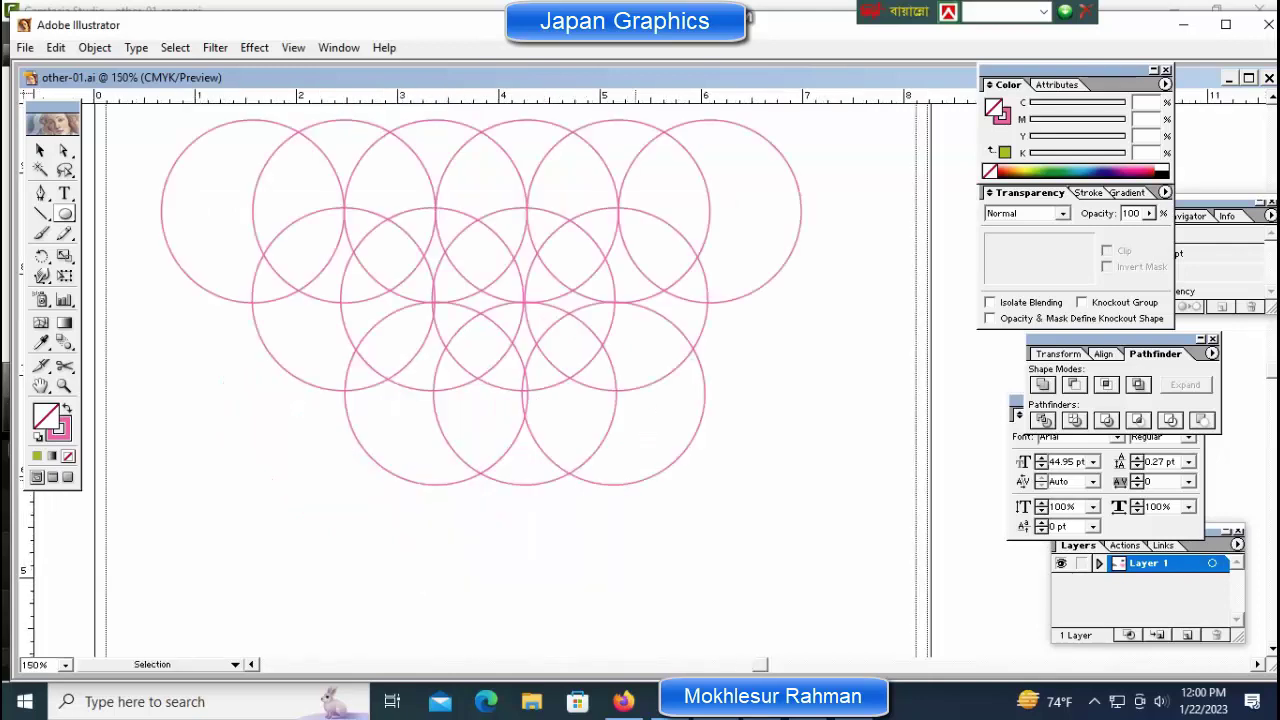
pyautogui.moveTo(635, 483); pyautogui.dragTo(490, 587)
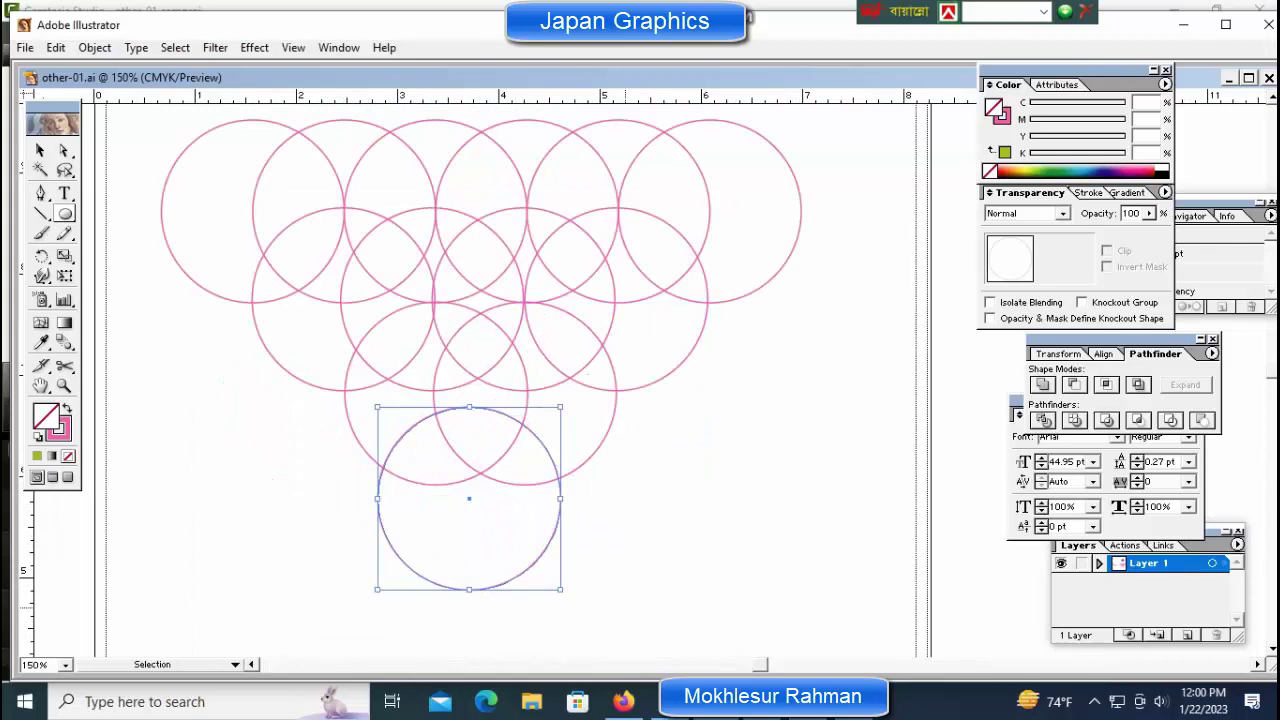
# Step: Nudge the bottom circle right and up so it sits centred beneath the third row's two circles
pyautogui.press('Right')
pyautogui.press('Right')
pyautogui.press('Right')
pyautogui.press('Right')
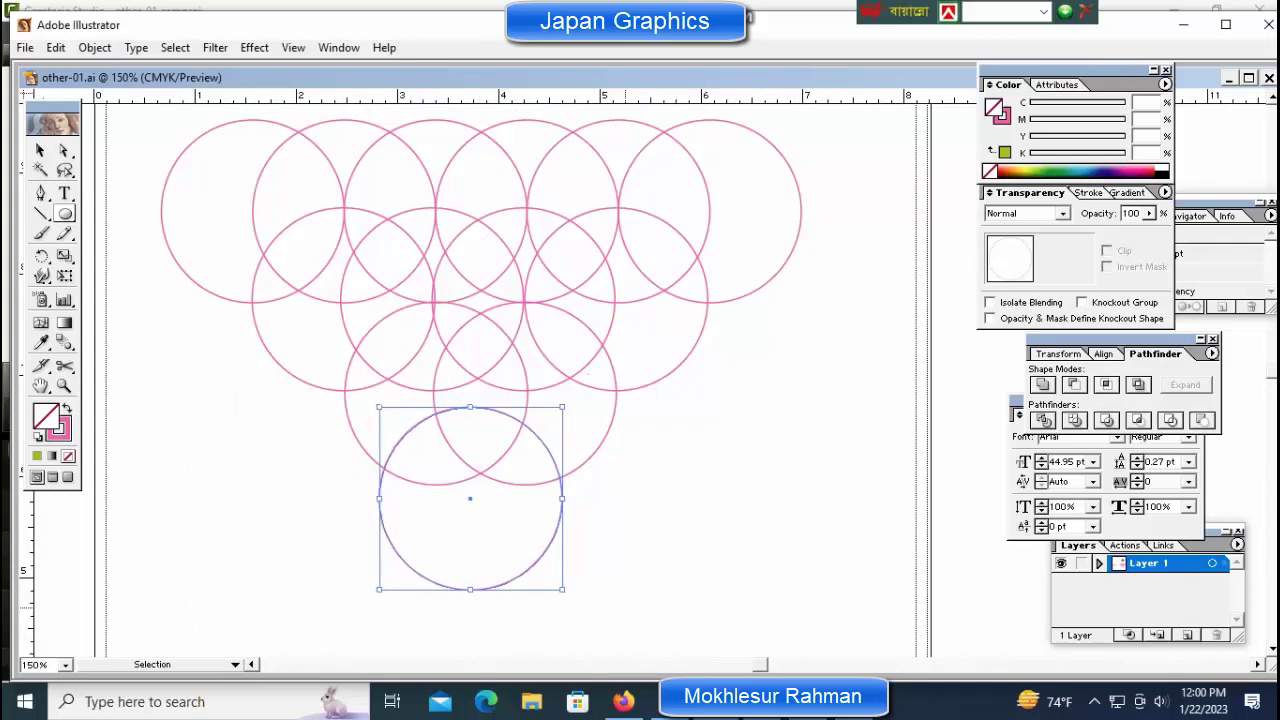
pyautogui.press('Right')
pyautogui.press('Up')
pyautogui.press('Up')
pyautogui.press('Up')
pyautogui.press('Up')
pyautogui.press('Up')
pyautogui.press('Up')
pyautogui.press('Up')
pyautogui.press('Up')
pyautogui.press('Up')
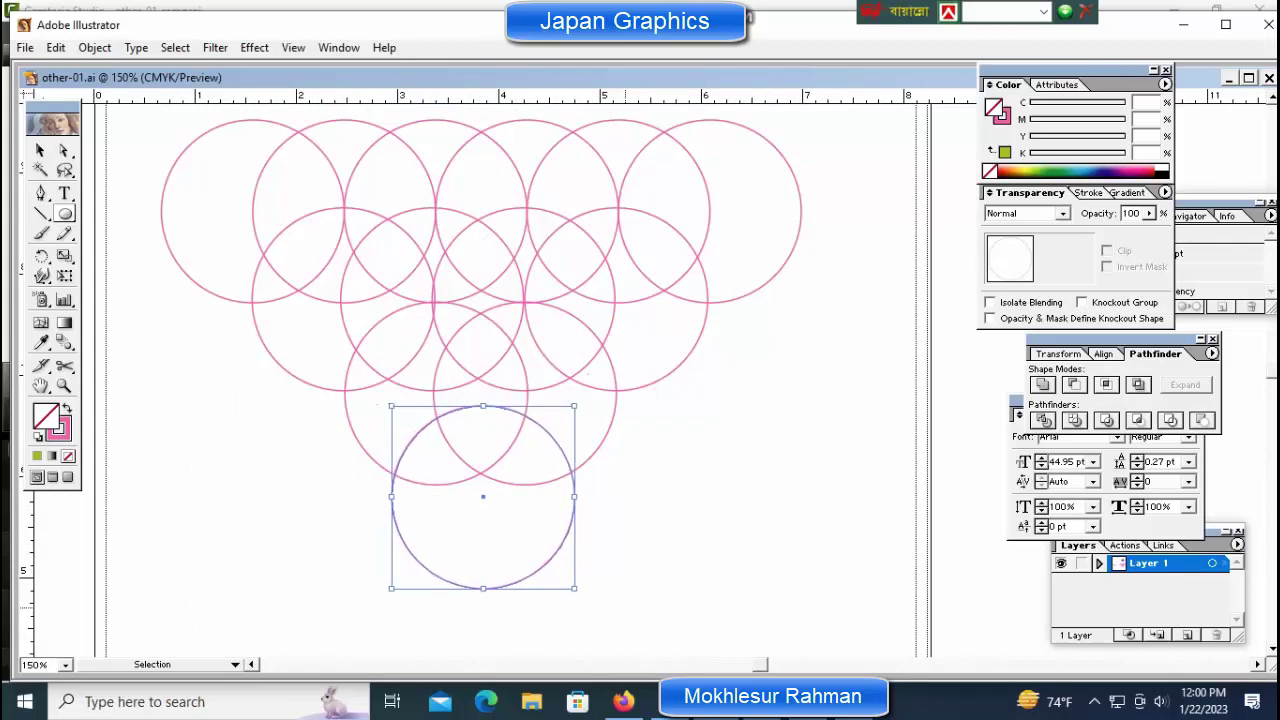
pyautogui.press('Left')
pyautogui.press('Left')
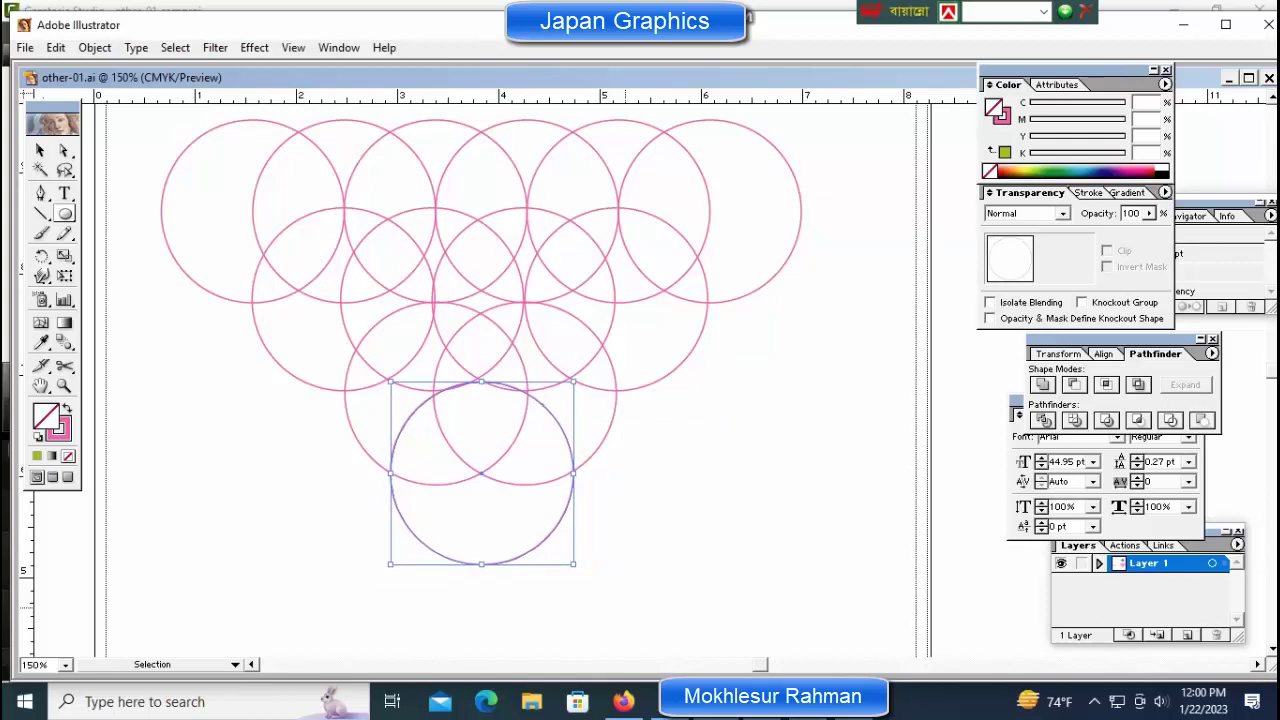
# Step: Fine-tune the bottom circle's position against the third row's lower intersection, leaving it deselected
pyautogui.press('Up')
pyautogui.press('Down')
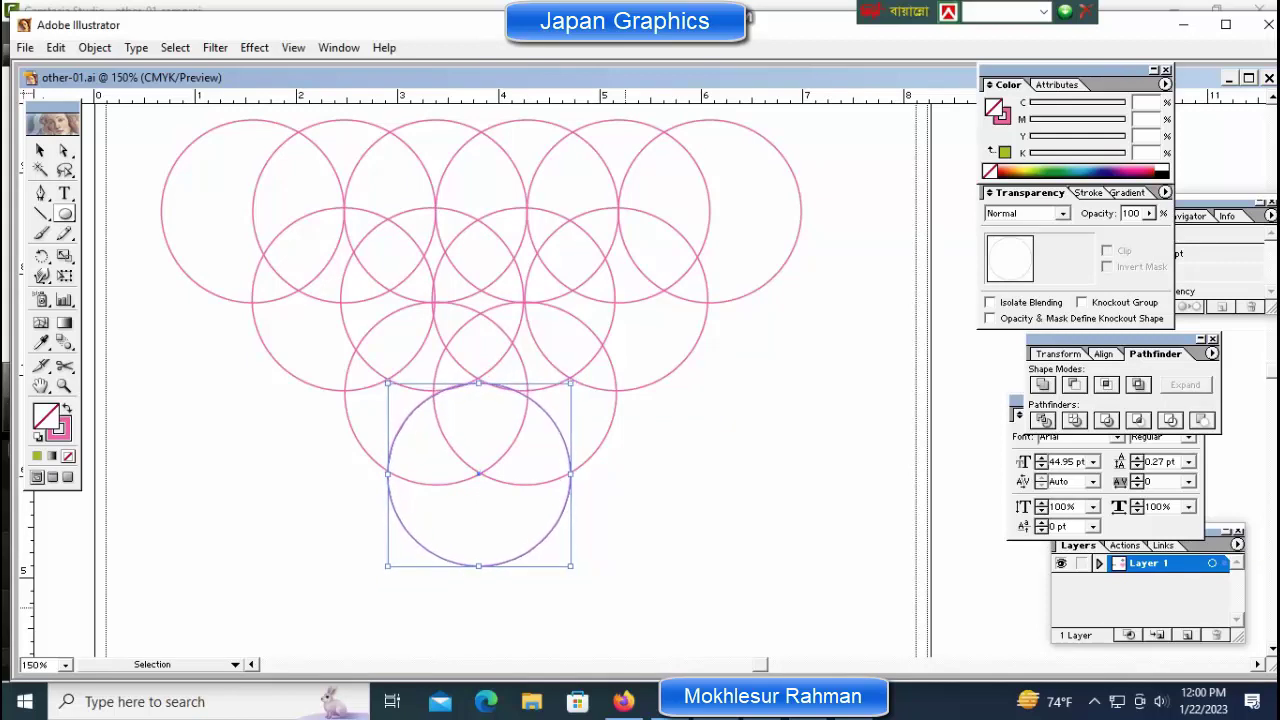
pyautogui.press('Up')
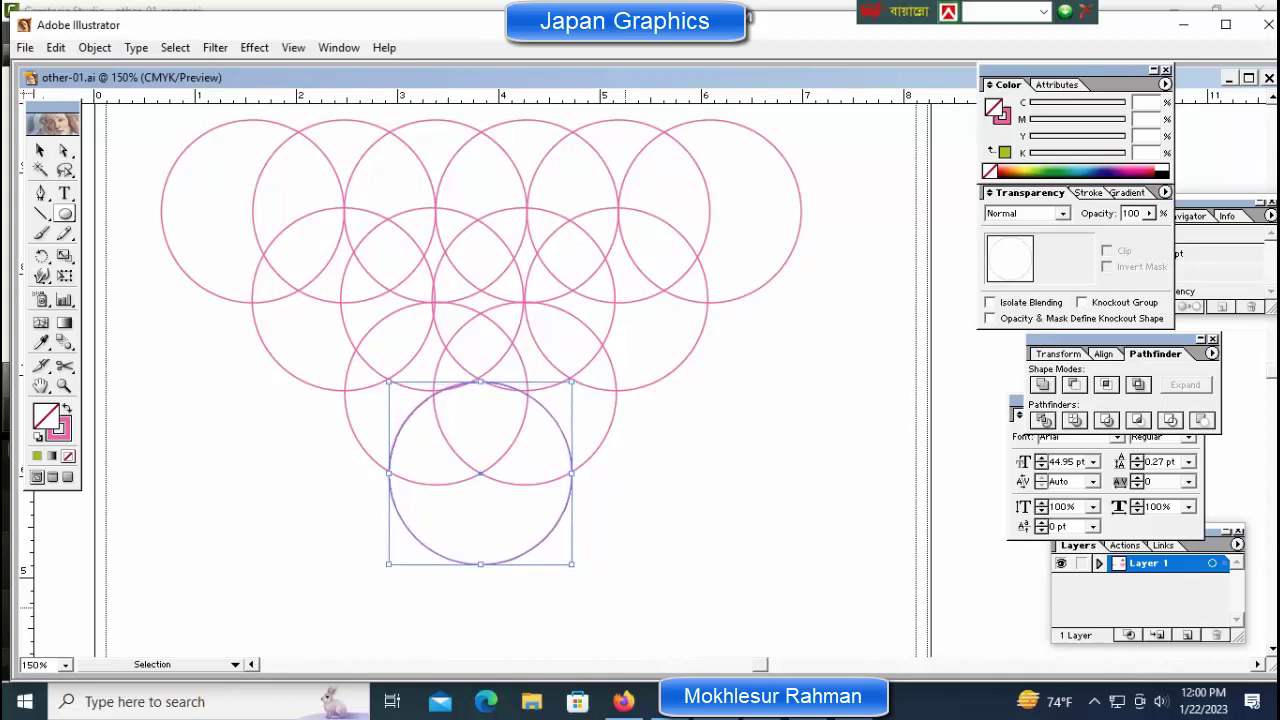
pyautogui.press('Right')
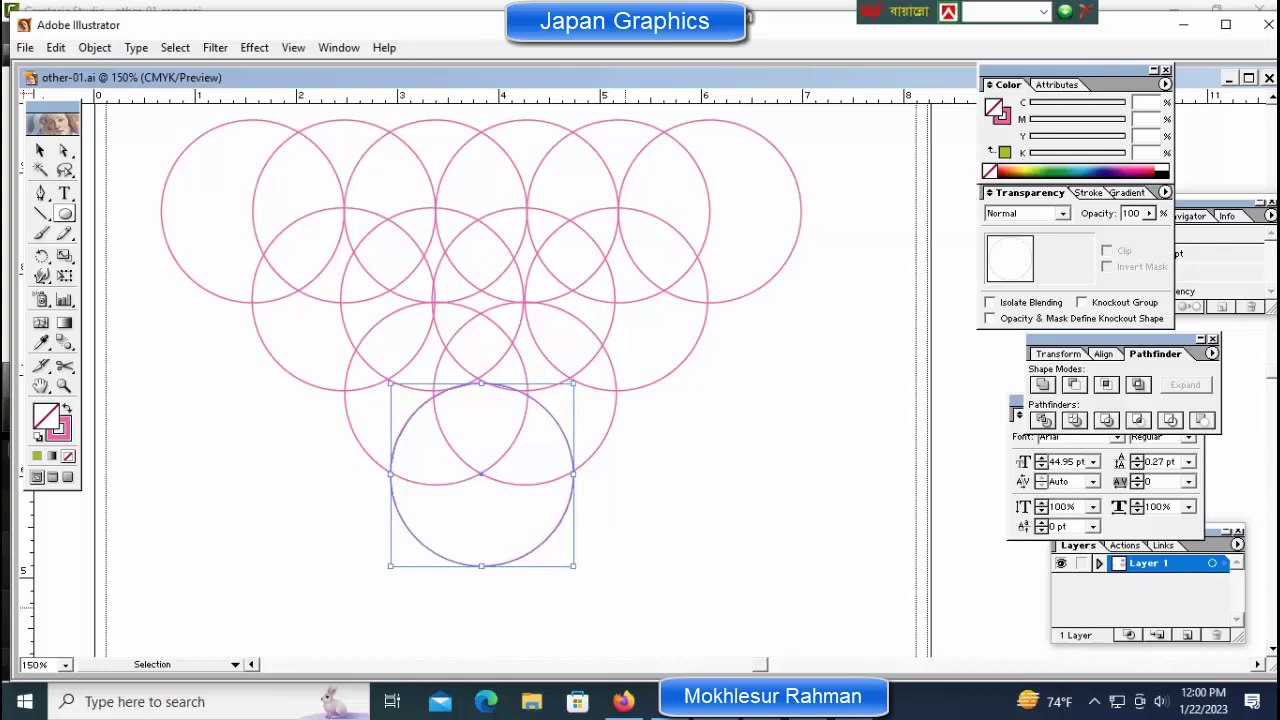
pyautogui.hotkey('ctrl', '-')
pyautogui.hotkey('ctrl', '-')
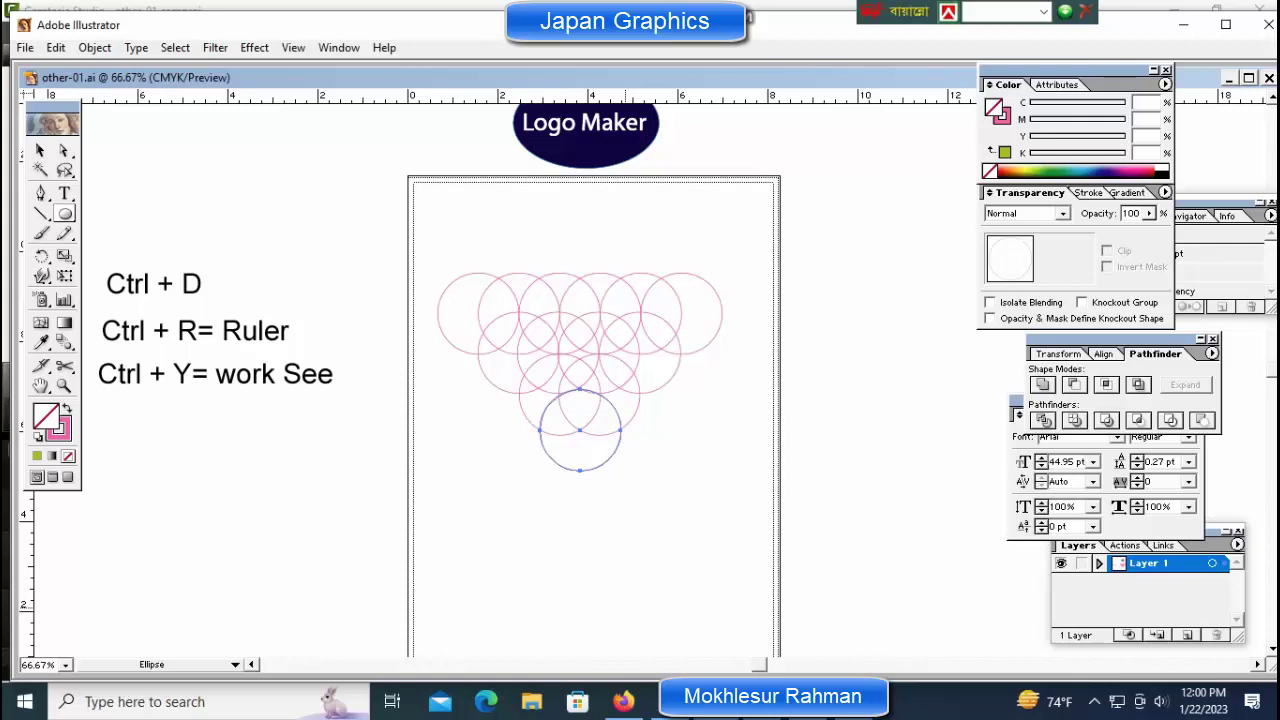
pyautogui.press('ctrl')
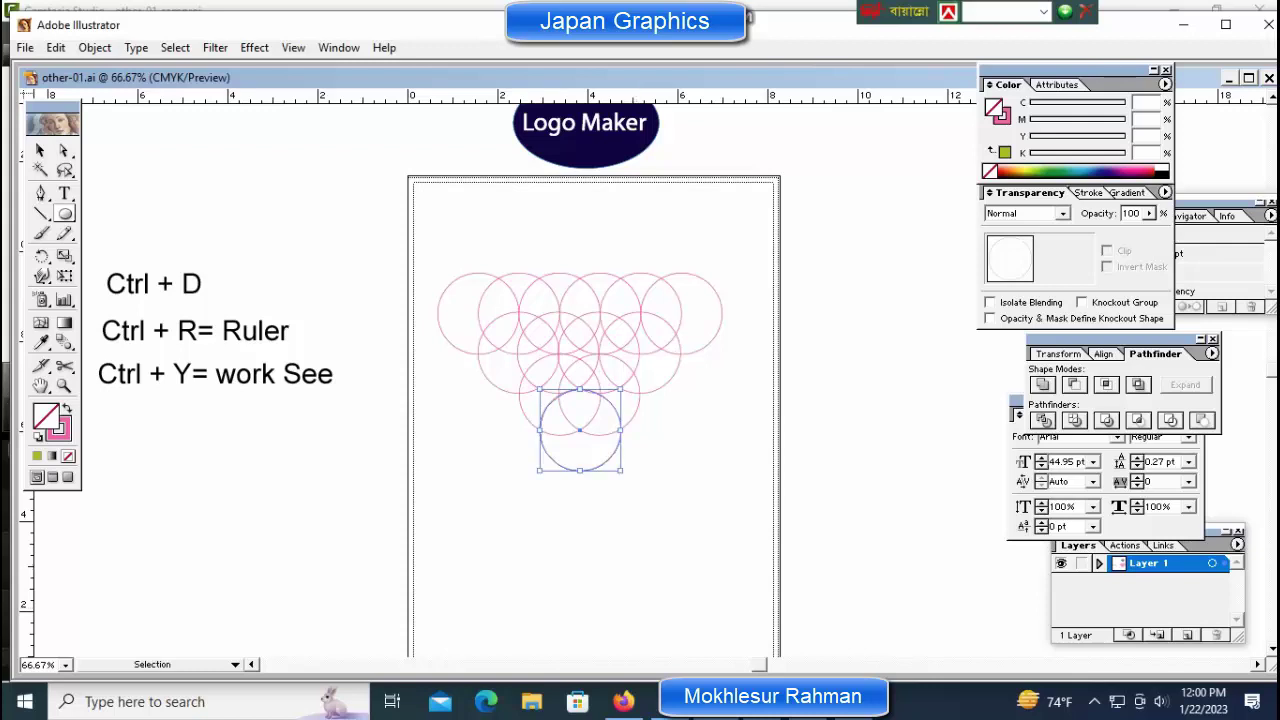
pyautogui.keyDown('ctrl'); pyautogui.click(707, 558); pyautogui.keyUp('ctrl')
pyautogui.keyDown('ctrl'); pyautogui.click(678, 520); pyautogui.keyUp('ctrl')
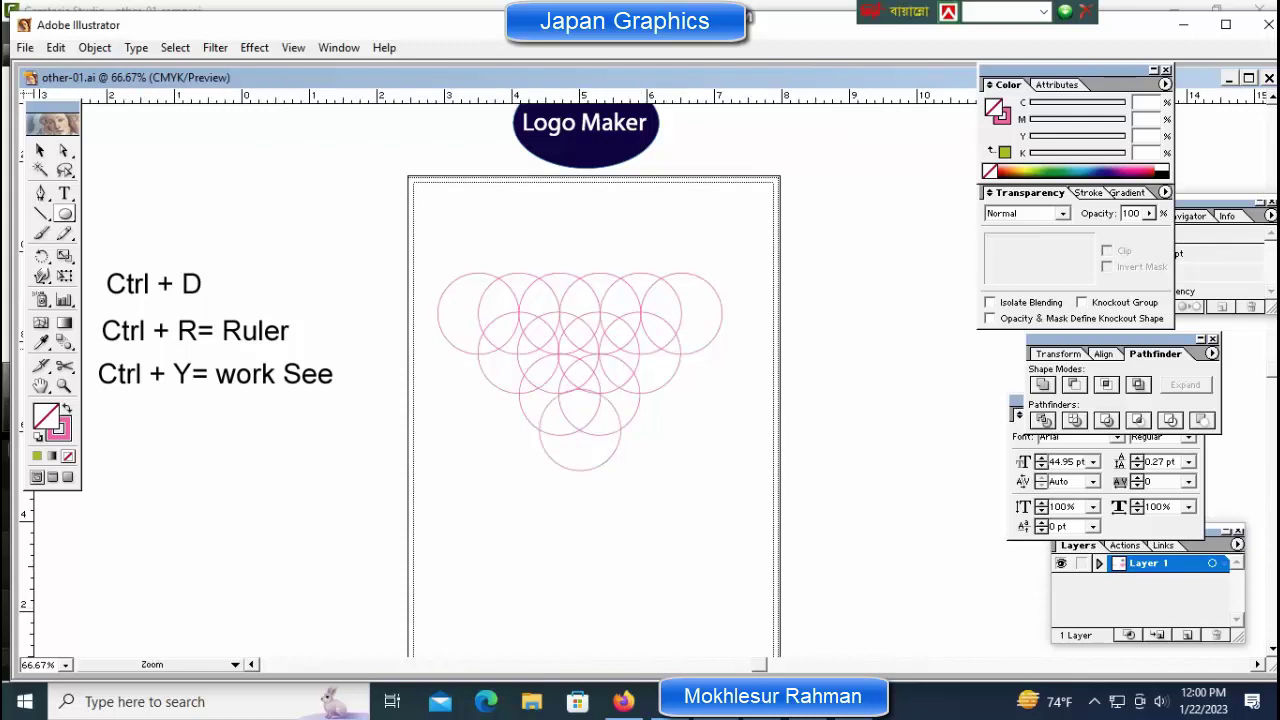
# Step: Fill the top row's first, fourth and sixth circles with the stored green (C 35.69, M 9.02, Y 95.69, K 1.18)
pyautogui.hotkey('ctrl', '+')
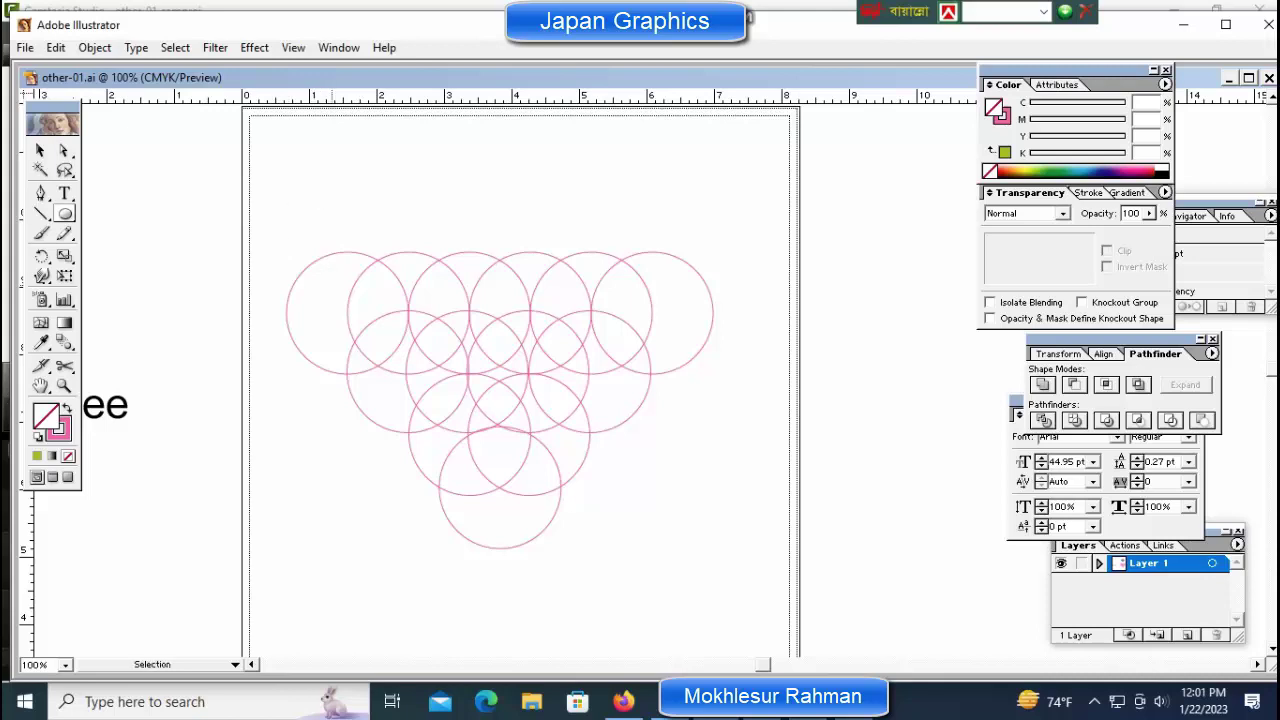
pyautogui.keyDown('ctrl'); pyautogui.click(332, 254); pyautogui.keyUp('ctrl')
pyautogui.keyDown('ctrl'); pyautogui.click(320, 190); pyautogui.keyUp('ctrl')
pyautogui.moveTo(299, 191); pyautogui.dragTo(324, 278)
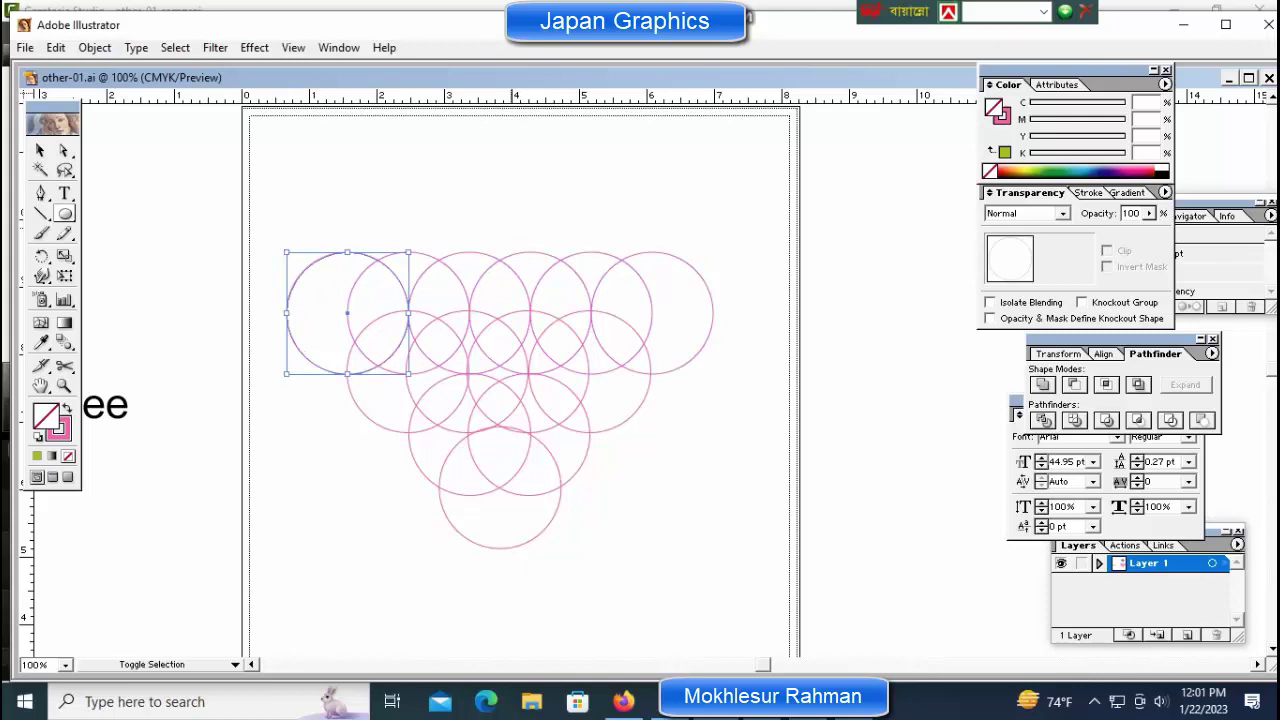
pyautogui.moveTo(511, 229); pyautogui.dragTo(532, 258)
pyautogui.keyDown('ctrl'); pyautogui.keyDown('shift'); pyautogui.click(681, 260); pyautogui.keyUp('shift'); pyautogui.keyUp('ctrl')
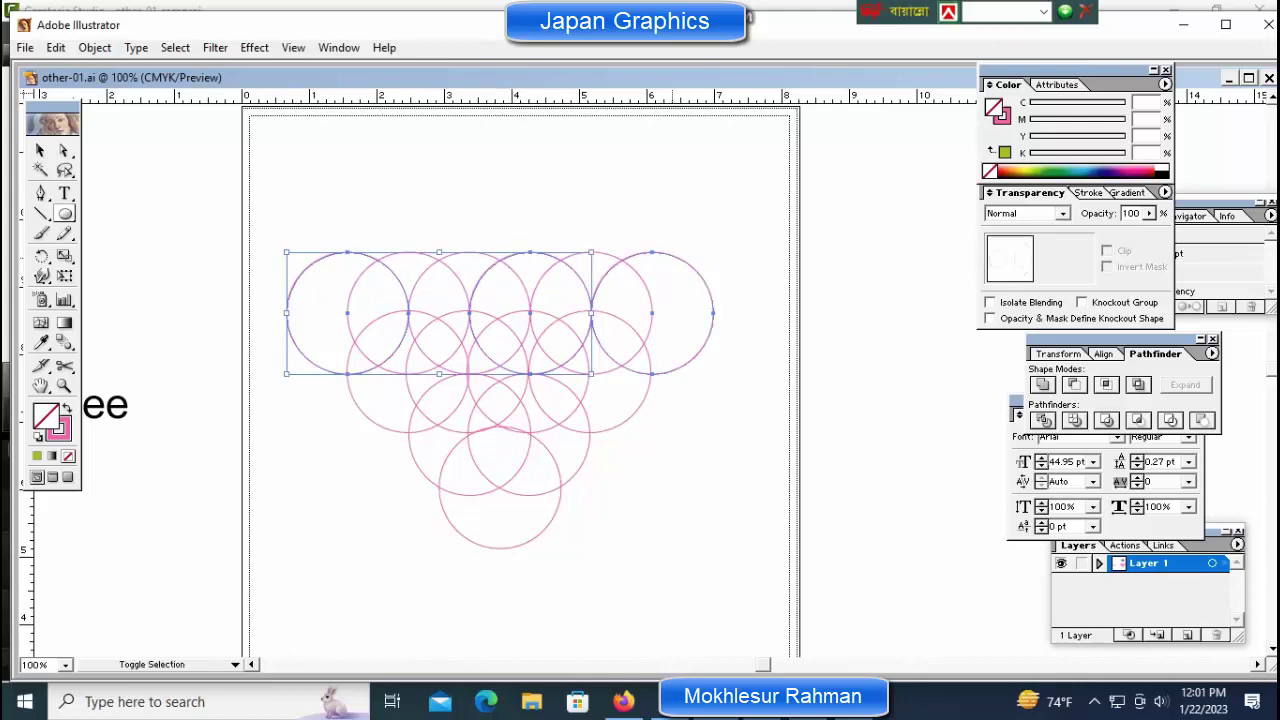
pyautogui.click(37, 456)
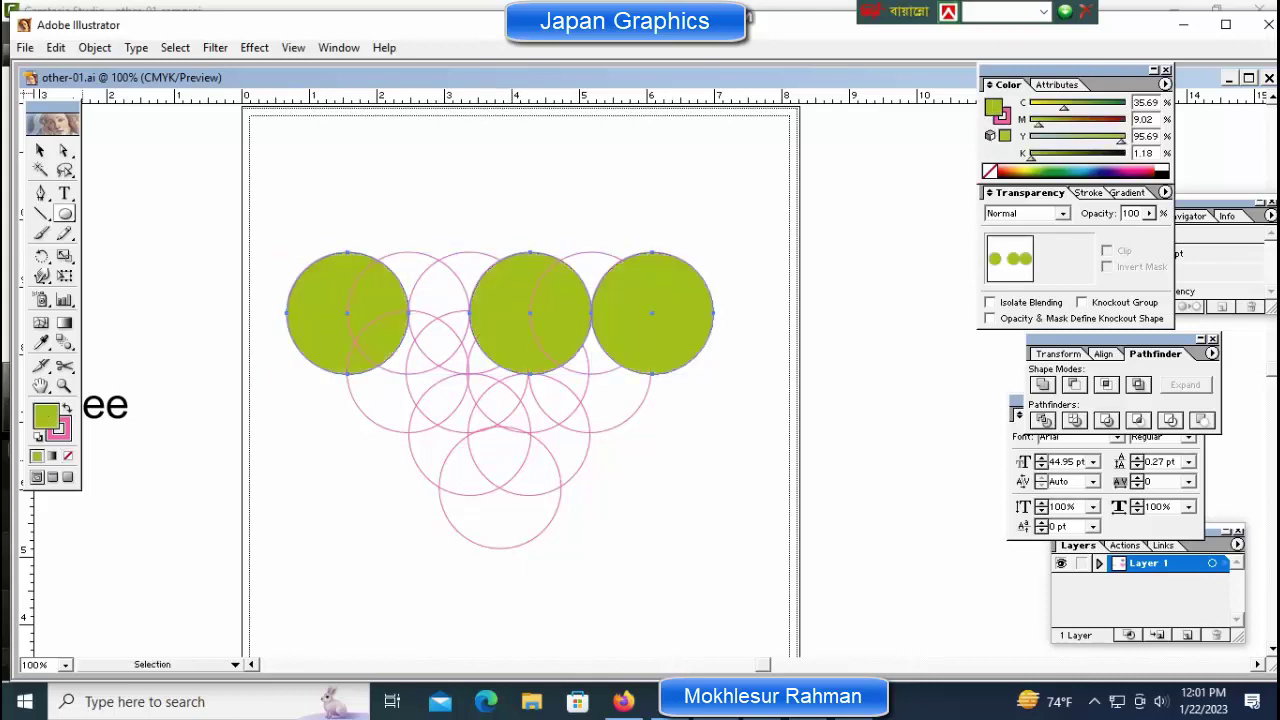
pyautogui.hotkey('ctrl', 'shift', 'b')
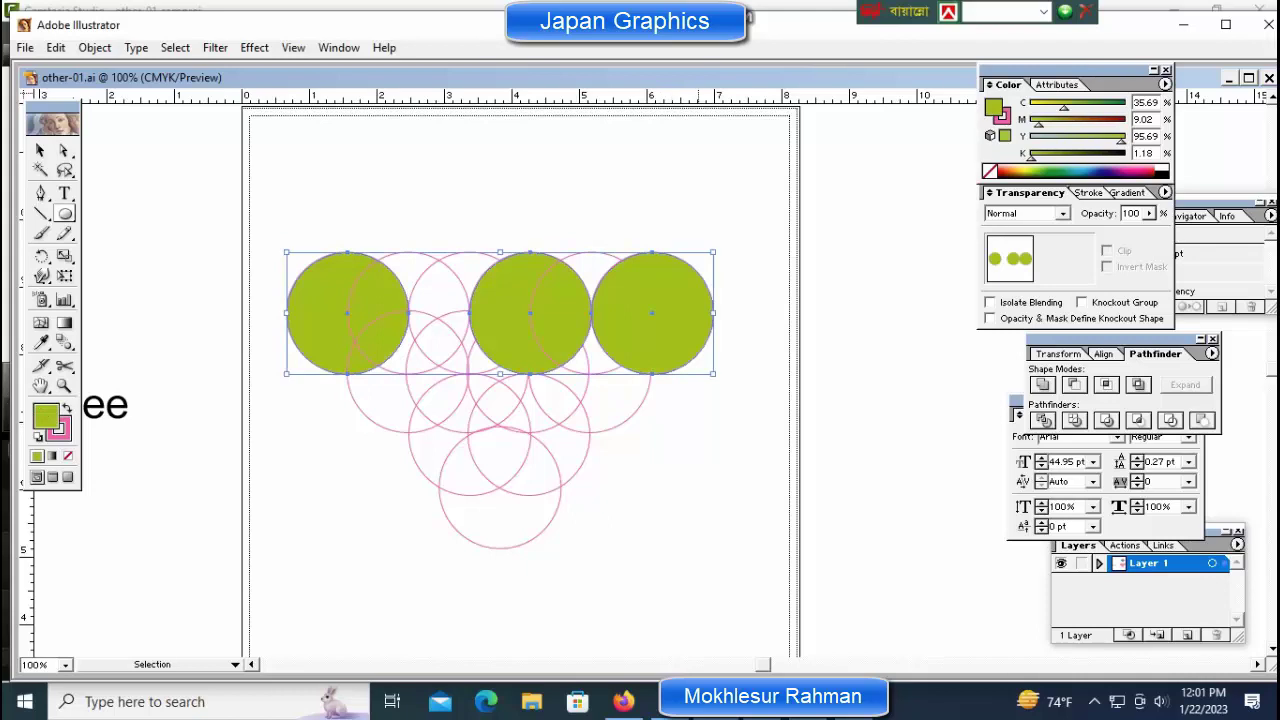
pyautogui.hotkey('ctrl', 'shift', 'a')
# Step: Fill the top row's second, third and fifth circles with dark blue (C 93.33, M 98.04, Y 1.57, K 0.39)
pyautogui.keyDown('ctrl'); pyautogui.click(414, 252); pyautogui.keyUp('ctrl')
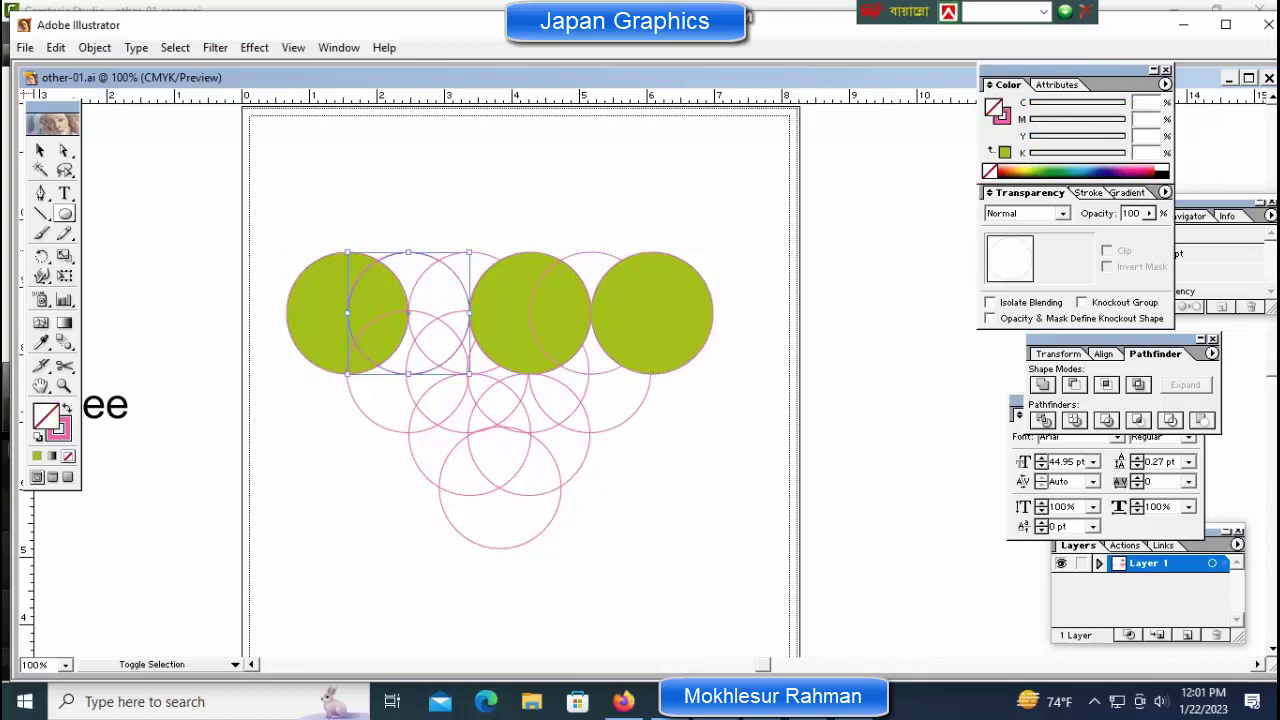
pyautogui.keyDown('shift'); pyautogui.click(462, 254); pyautogui.keyUp('shift')
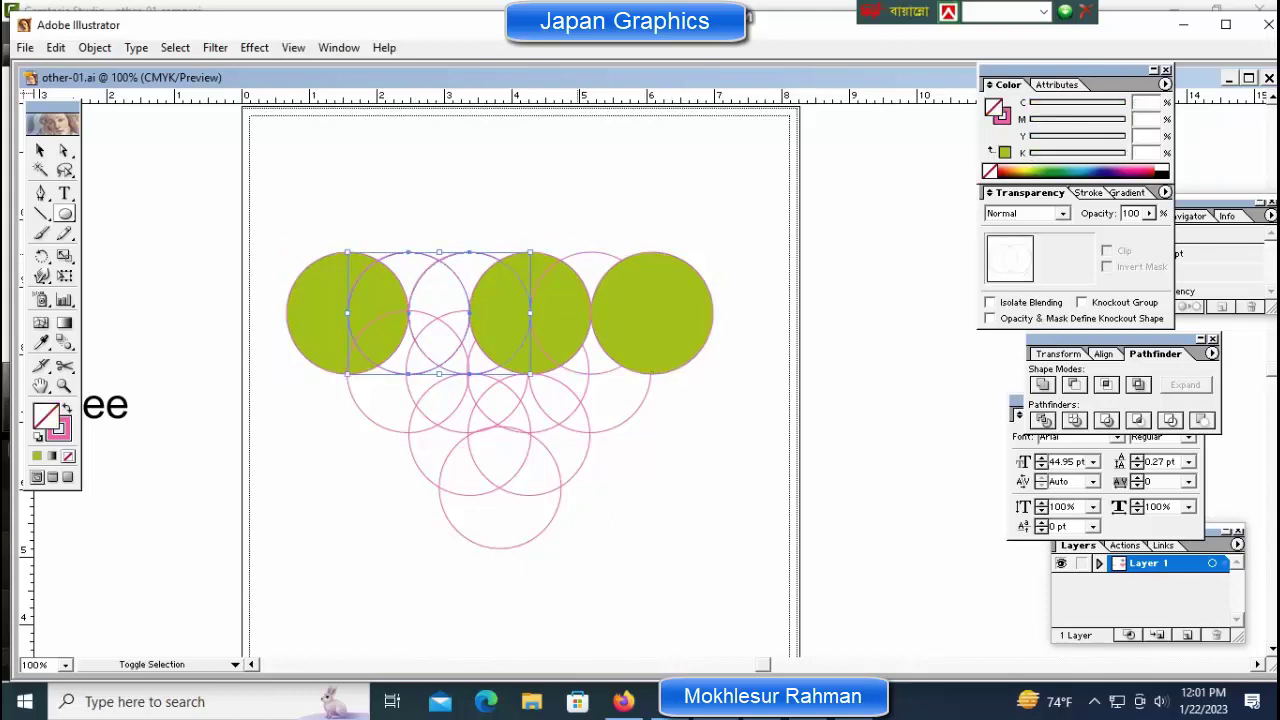
pyautogui.keyDown('ctrl'); pyautogui.keyDown('shift'); pyautogui.click(579, 253); pyautogui.keyUp('shift'); pyautogui.keyUp('ctrl')
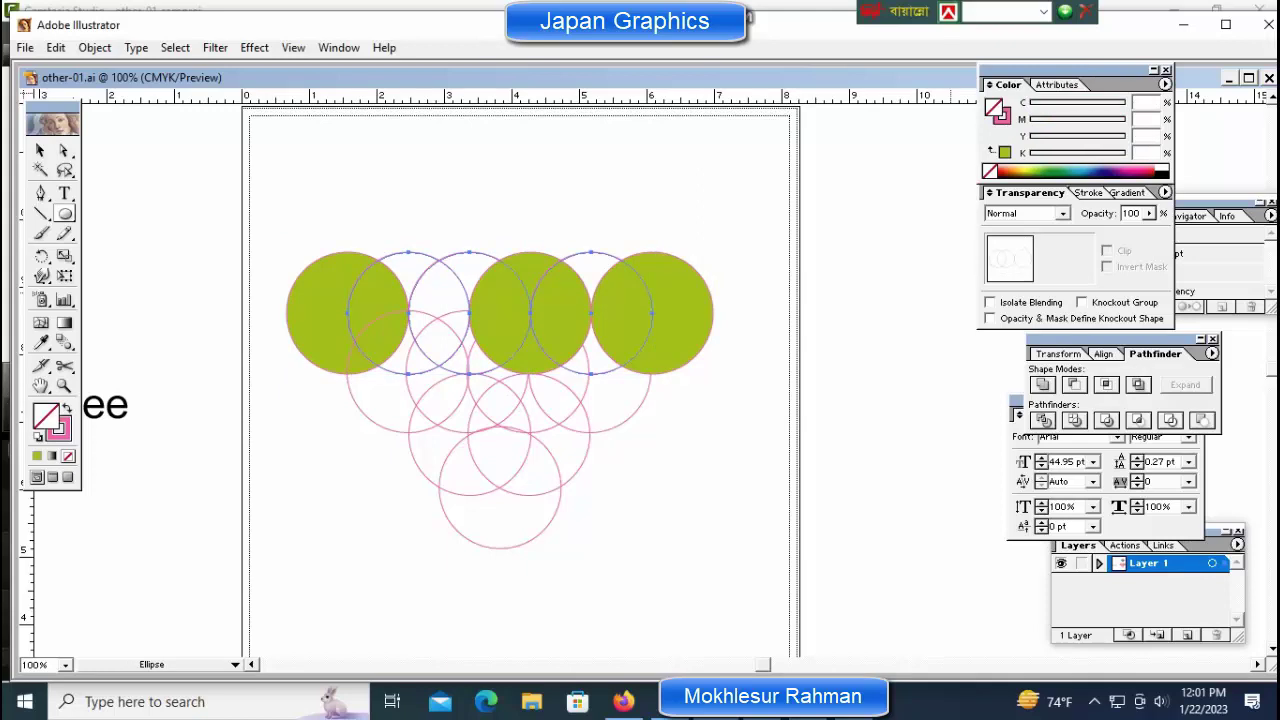
pyautogui.click(1088, 171)
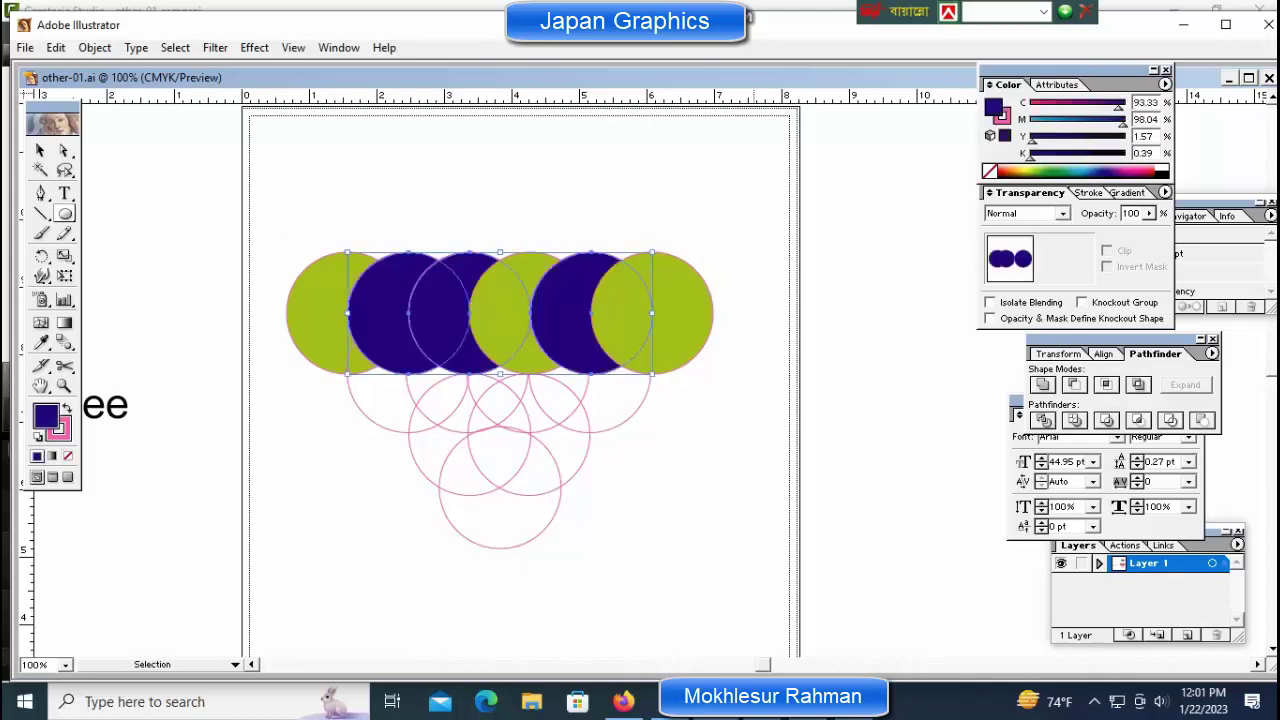
pyautogui.keyDown('ctrl'); pyautogui.click(690, 430); pyautogui.keyUp('ctrl')
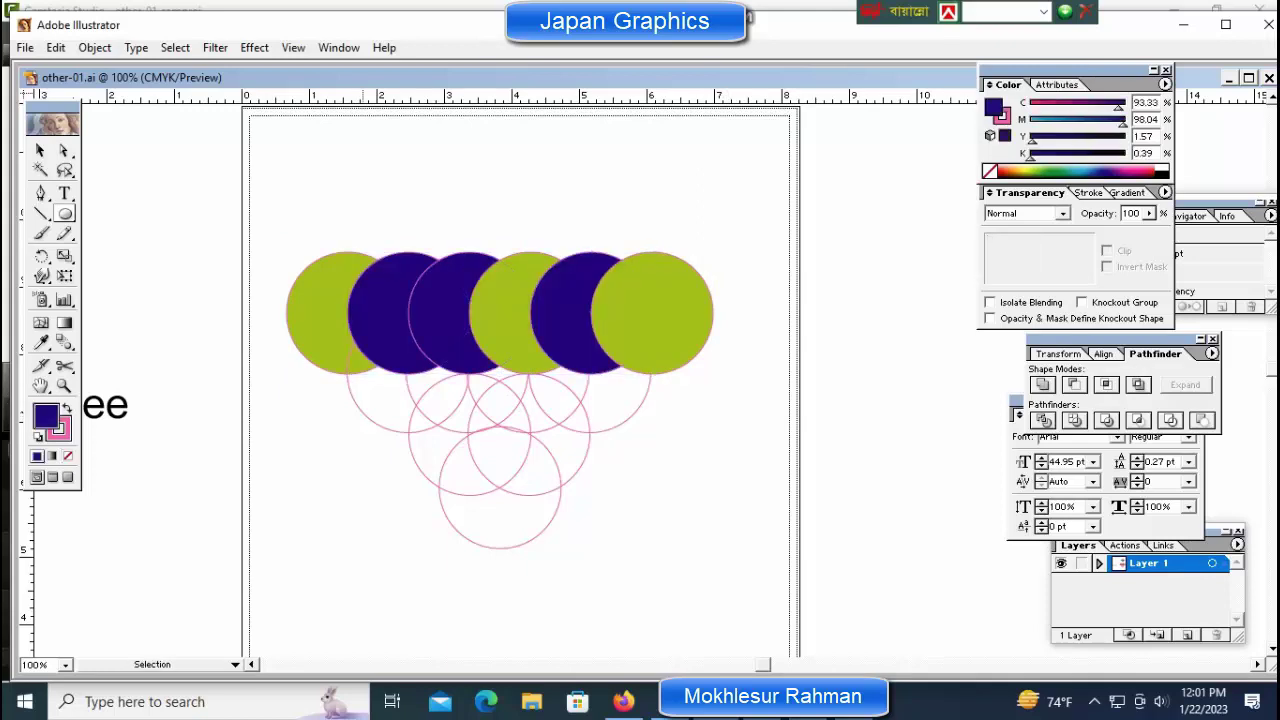
pyautogui.keyDown('ctrl'); pyautogui.click(363, 413); pyautogui.keyUp('ctrl')
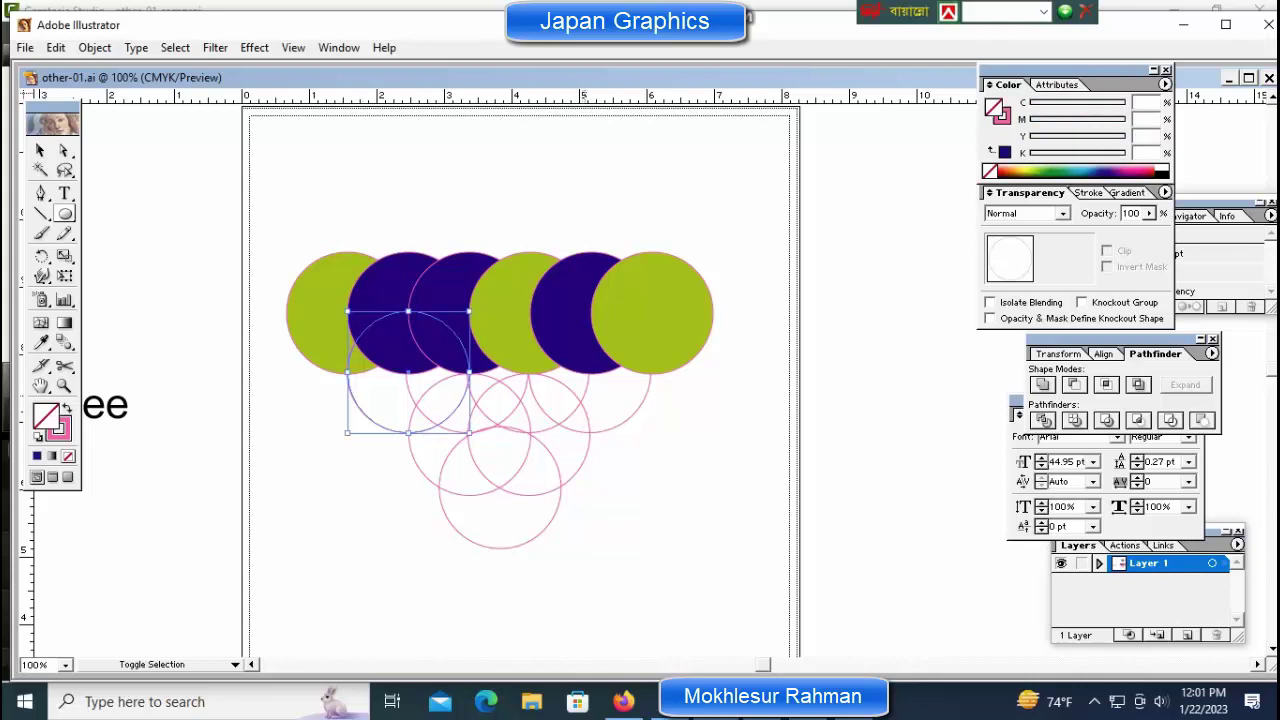
pyautogui.keyDown('ctrl'); pyautogui.keyDown('shift'); pyautogui.click(587, 390); pyautogui.keyUp('shift'); pyautogui.keyUp('ctrl')
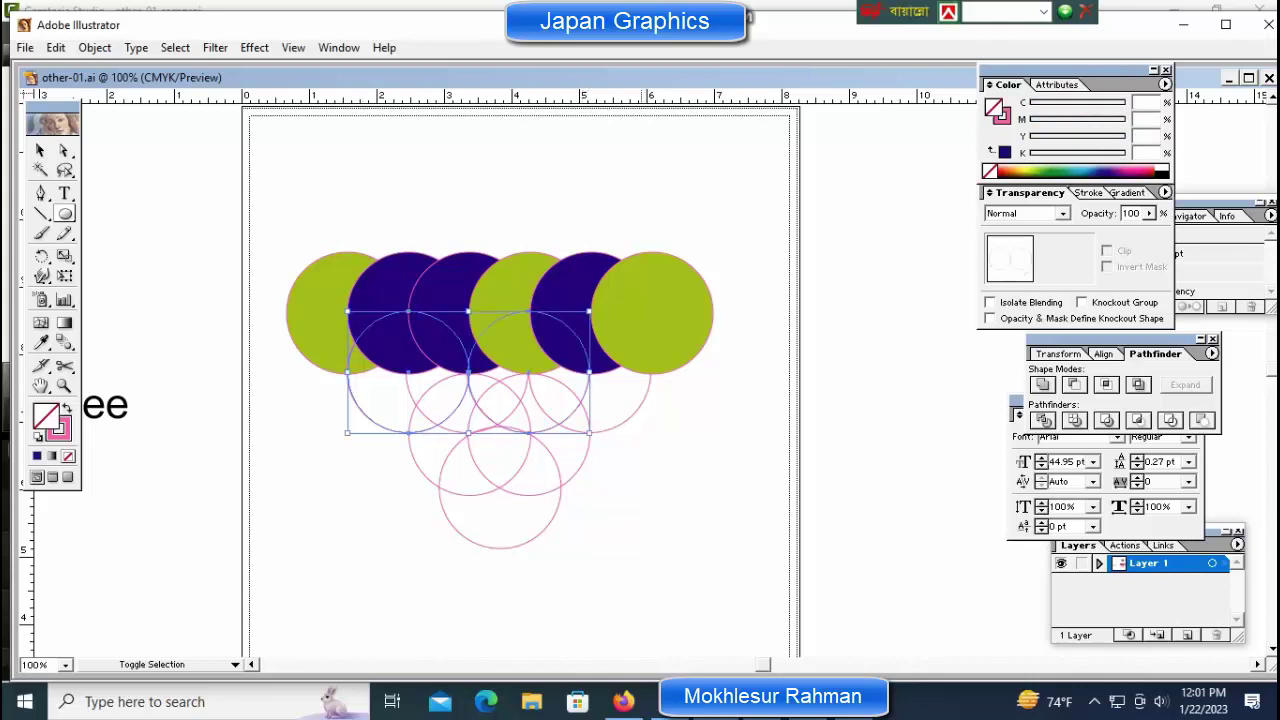
pyautogui.hotkey('ctrl', 'shift', 'a')
# Step: Fill the second row's first and last circles with medium blue (C 90.98, M 31.76, Y 0, K 0)
pyautogui.click(634, 415)
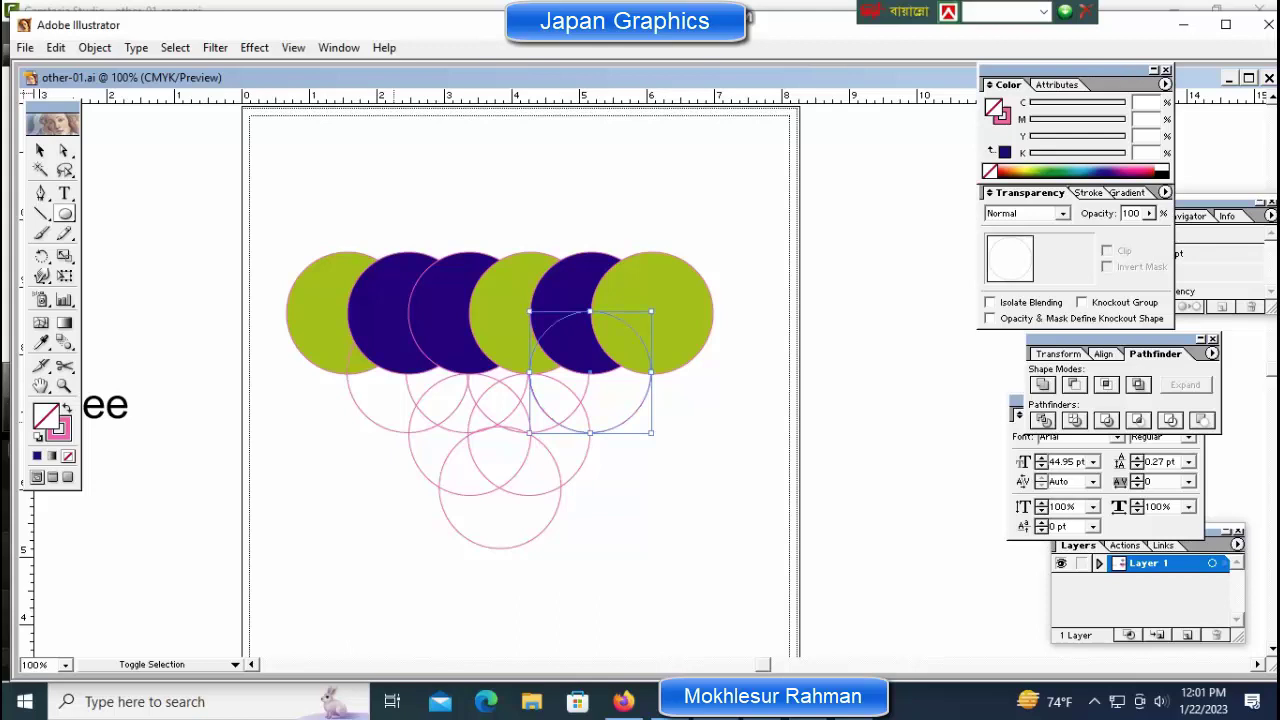
pyautogui.keyDown('ctrl'); pyautogui.keyDown('shift'); pyautogui.click(373, 422); pyautogui.keyUp('shift'); pyautogui.keyUp('ctrl')
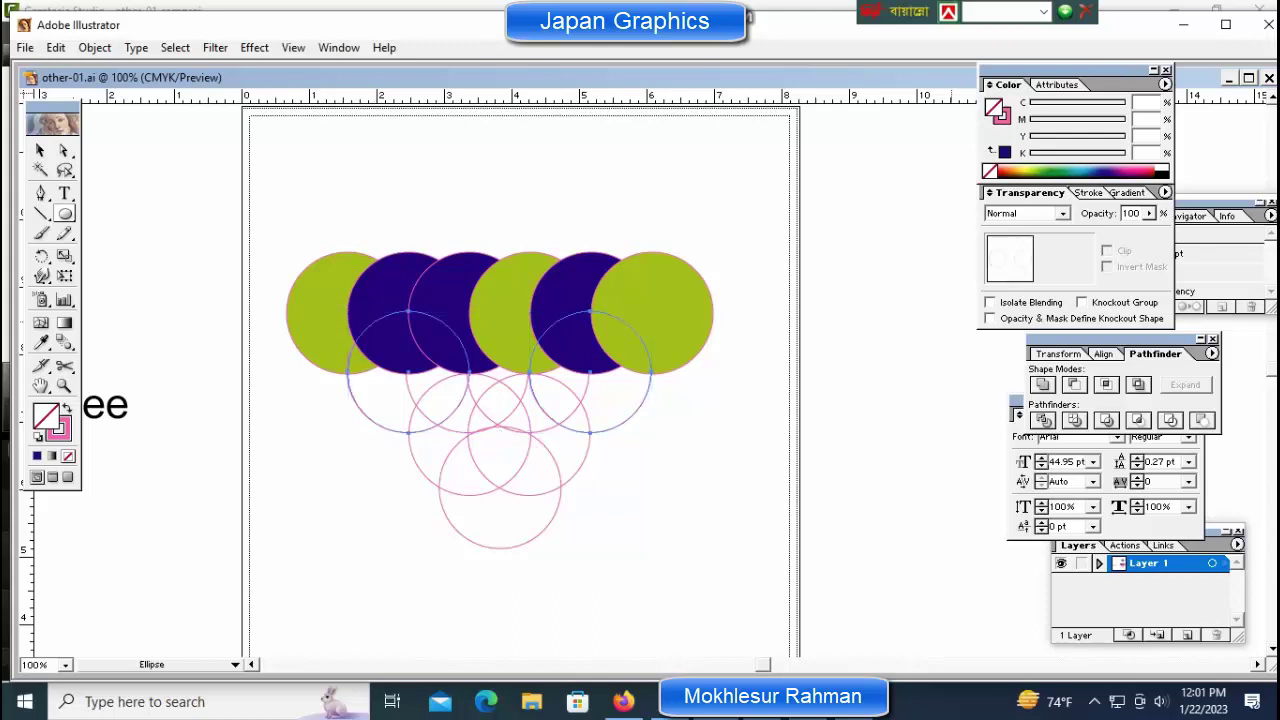
pyautogui.click(1085, 171)
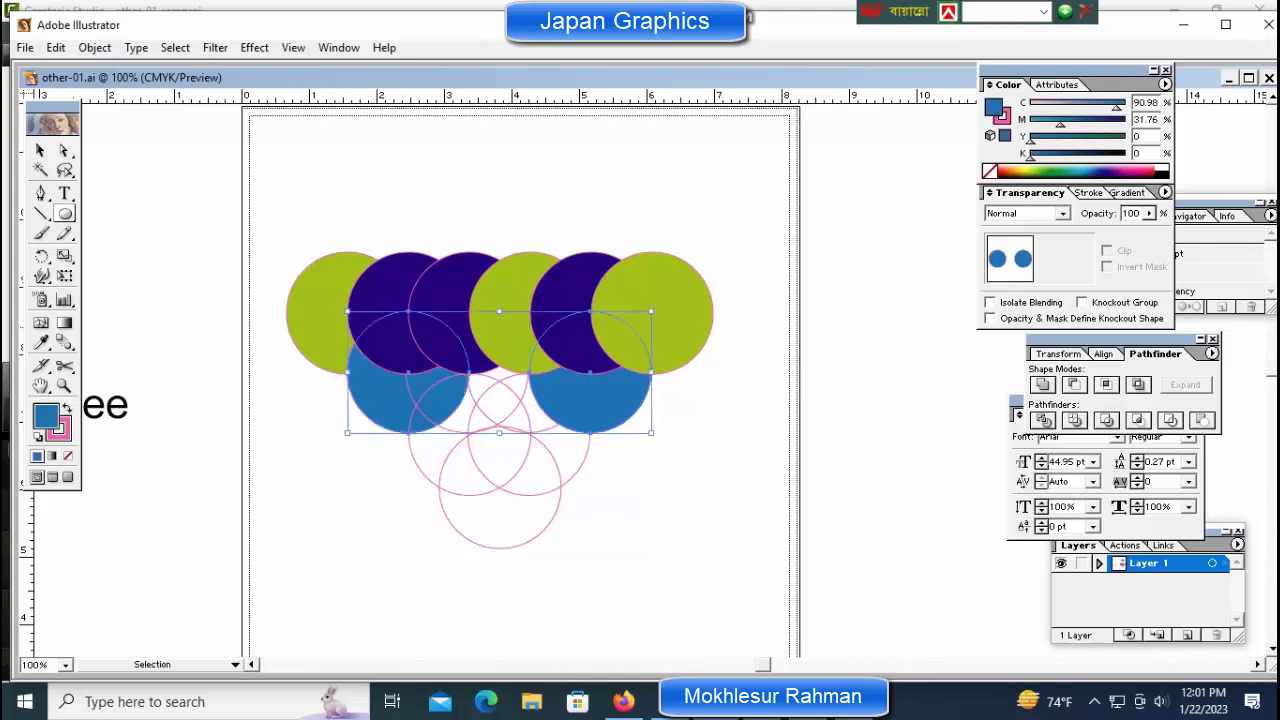
# Step: Fill the second row's two middle circles with green (C 90.59, M 0, Y 92.94, K 0) and leave them deselected
pyautogui.keyDown('ctrl'); pyautogui.click(813, 260); pyautogui.keyUp('ctrl')
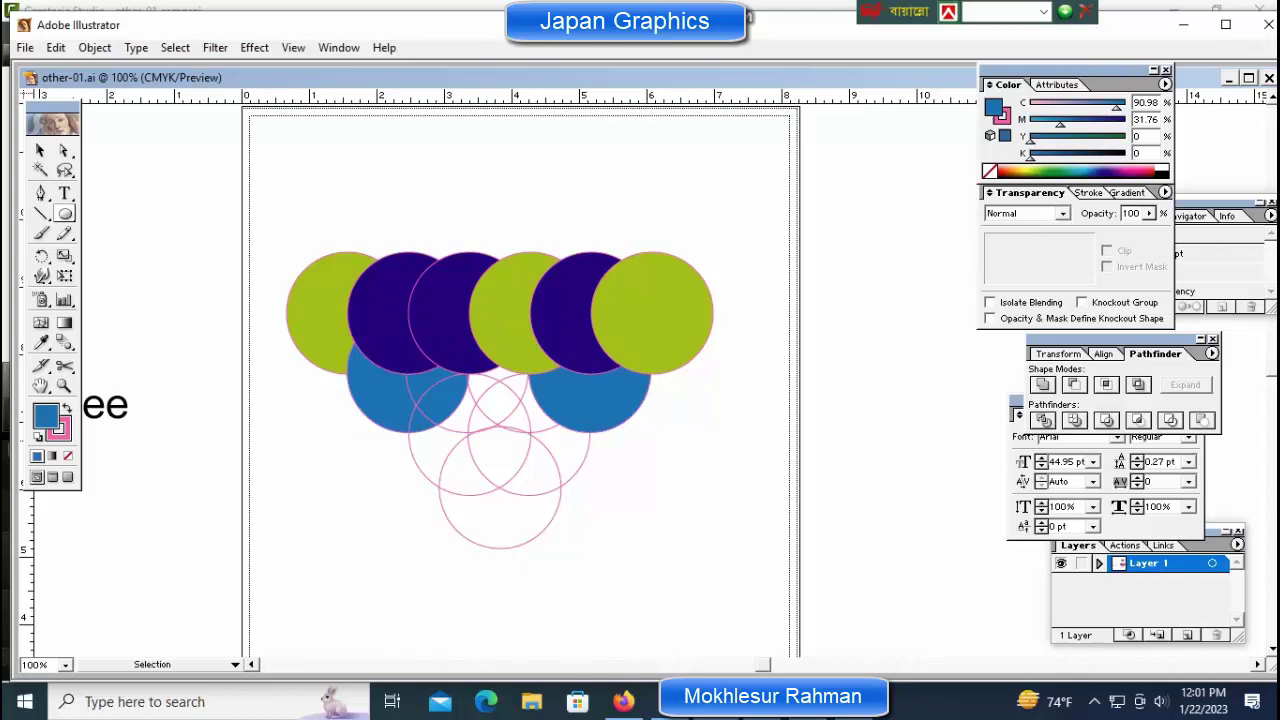
pyautogui.keyDown('ctrl'); pyautogui.click(444, 428); pyautogui.keyUp('ctrl')
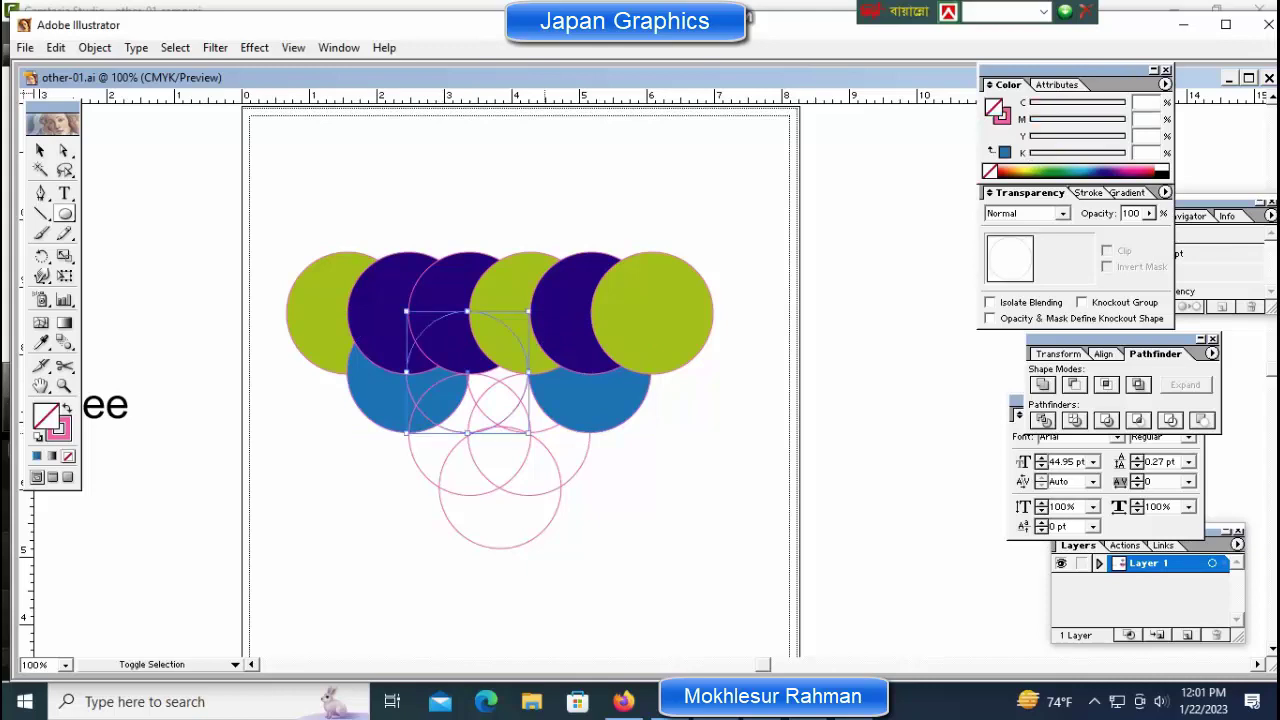
pyautogui.keyDown('ctrl'); pyautogui.keyDown('shift'); pyautogui.click(546, 431); pyautogui.keyUp('shift'); pyautogui.keyUp('ctrl')
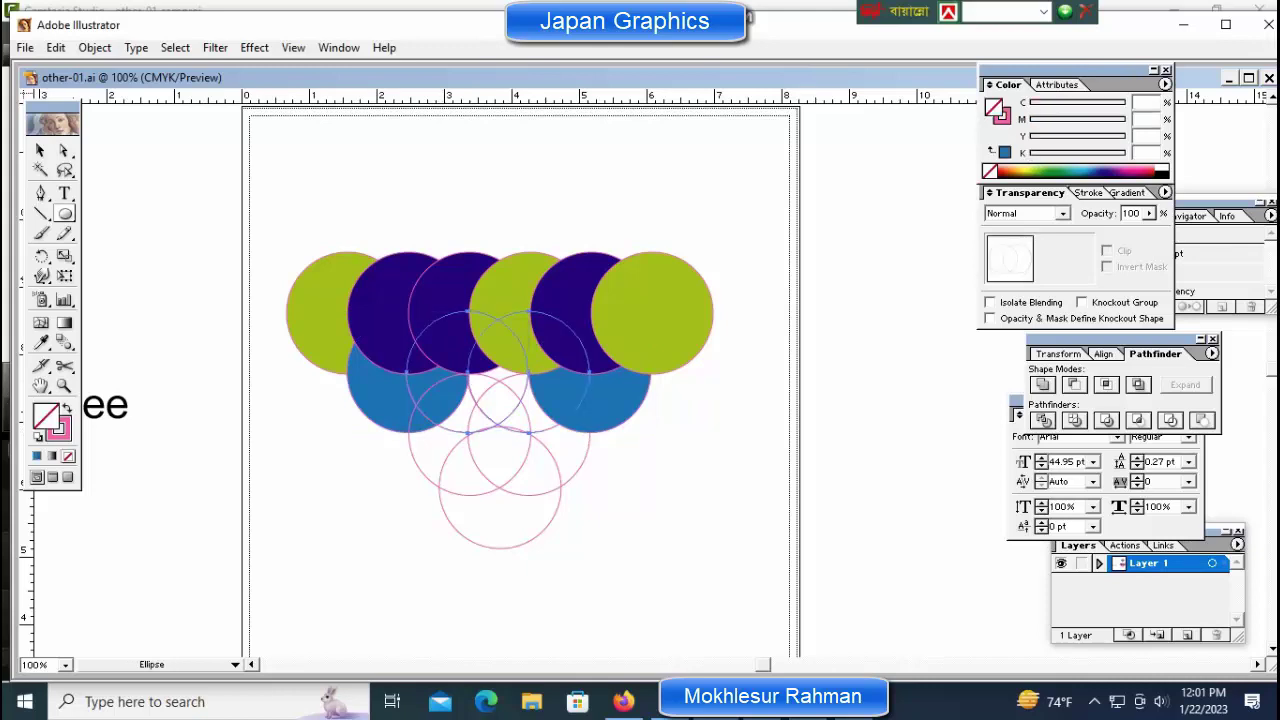
pyautogui.click(1053, 171)
pyautogui.keyDown('ctrl'); pyautogui.click(680, 514); pyautogui.keyUp('ctrl')
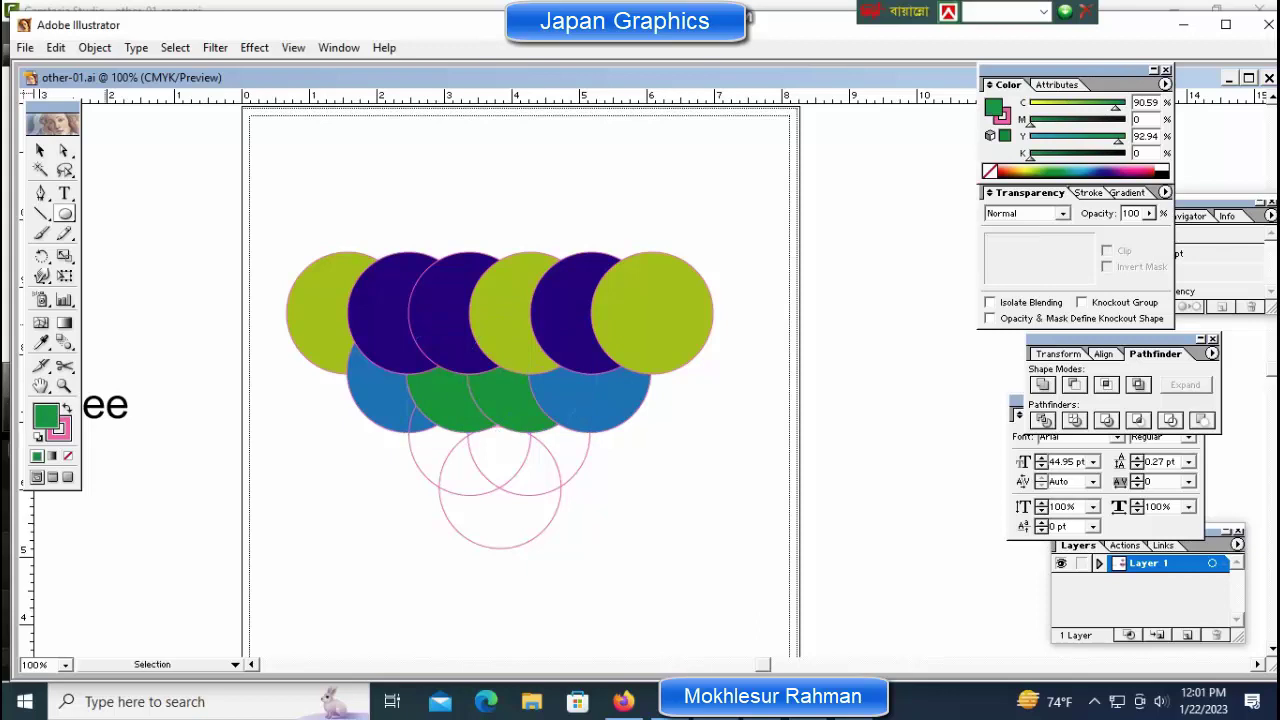
# Step: With the Eyedropper, recolour the second row's last circle with its neighbour's green and the third circle with the top row's light green
pyautogui.press('i')
pyautogui.keyDown('ctrl'); pyautogui.click(605, 405); pyautogui.keyUp('ctrl')
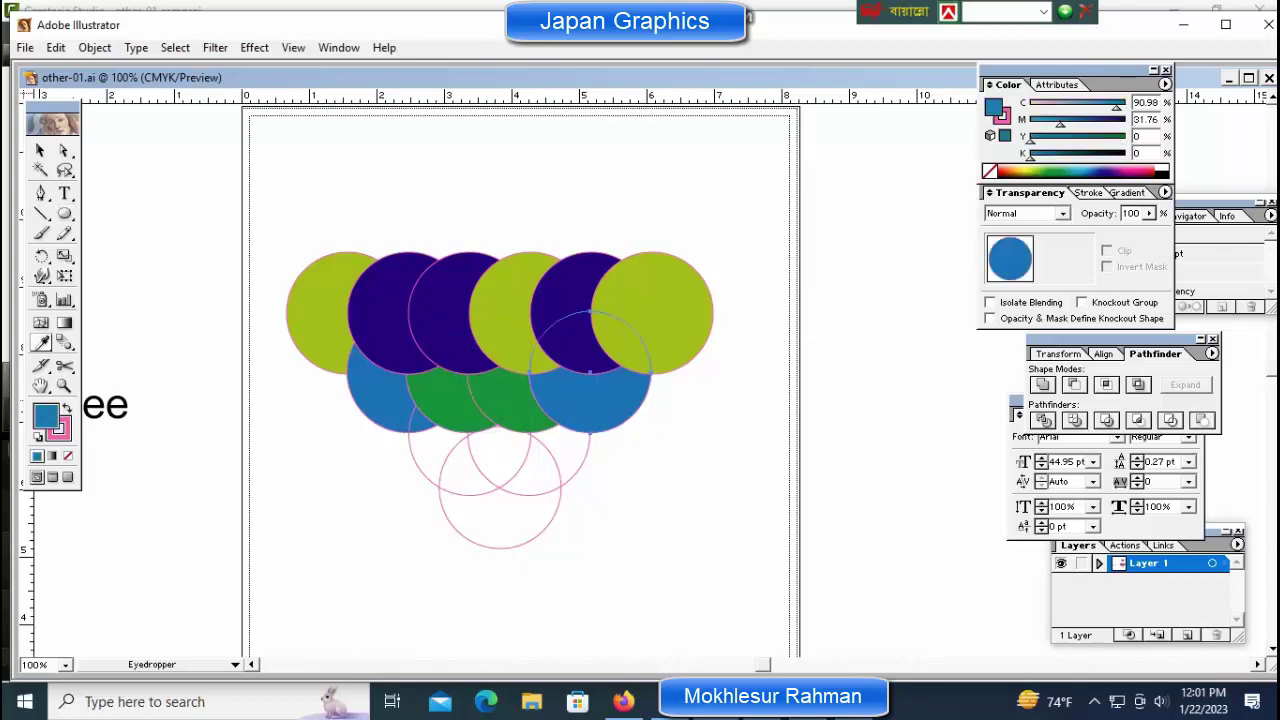
pyautogui.click(514, 405)
pyautogui.keyDown('ctrl'); pyautogui.click(510, 405); pyautogui.keyUp('ctrl')
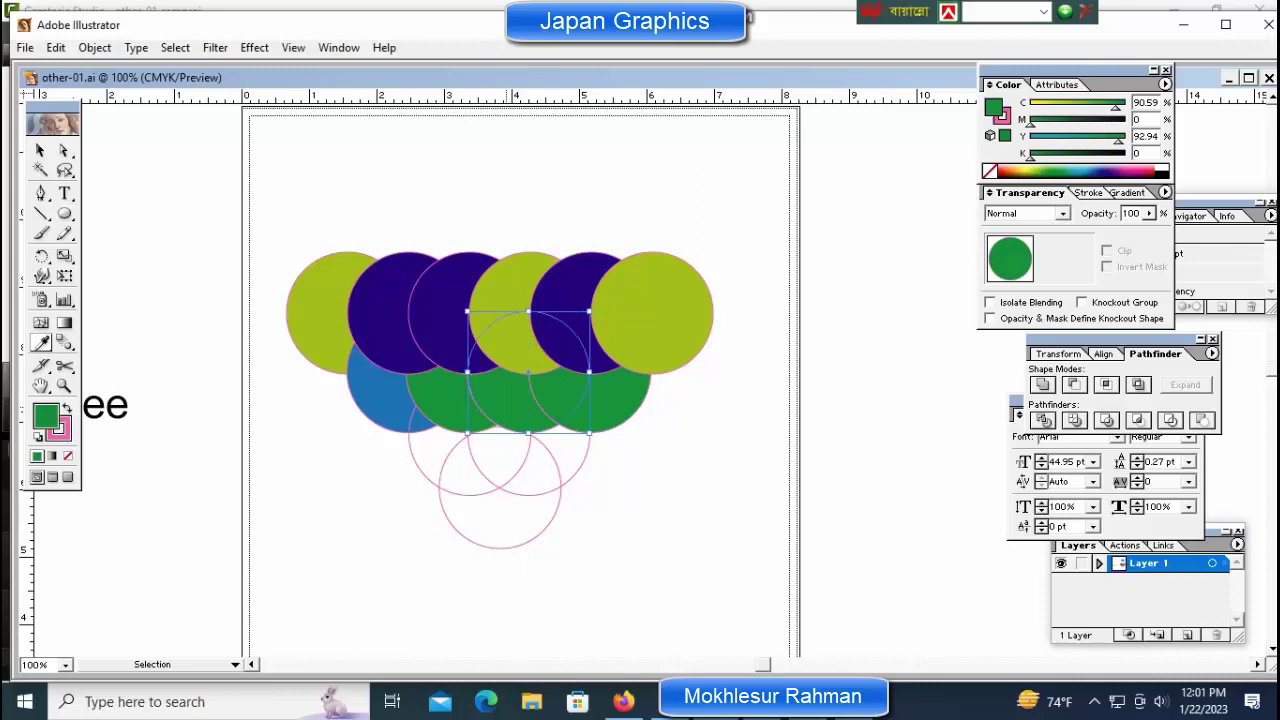
pyautogui.click(504, 325)
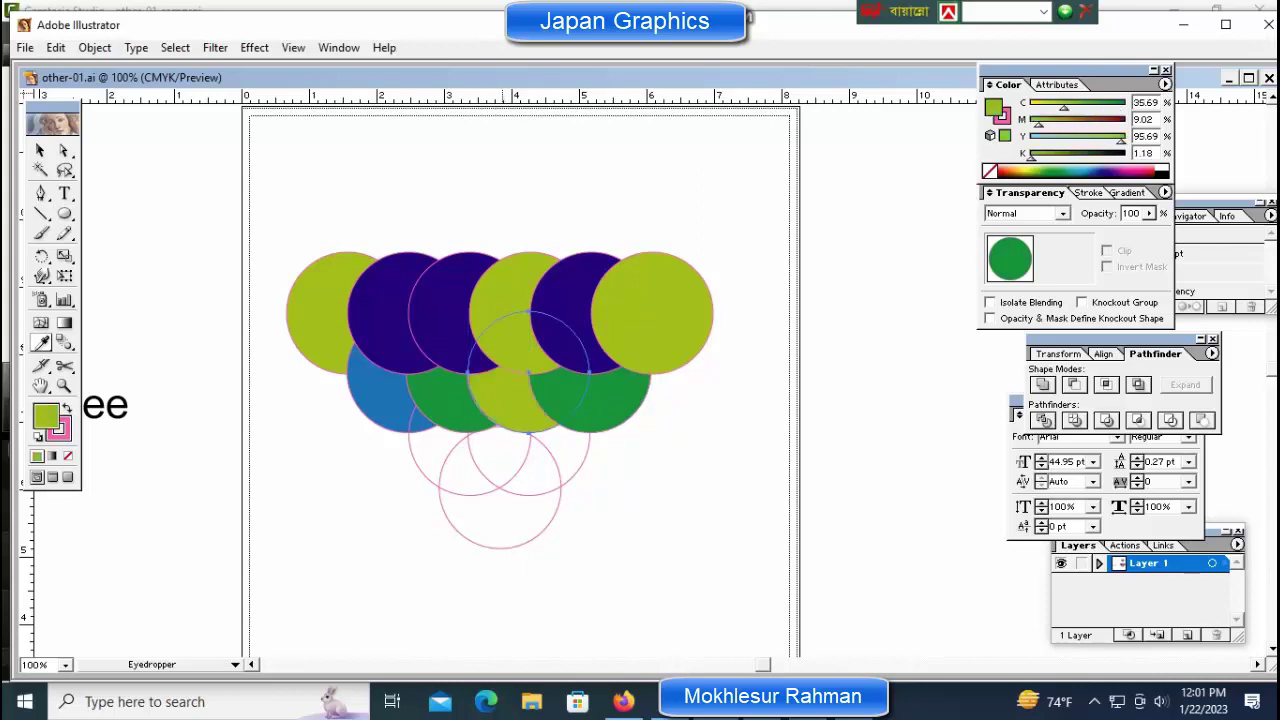
pyautogui.keyDown('ctrl'); pyautogui.click(697, 514); pyautogui.keyUp('ctrl')
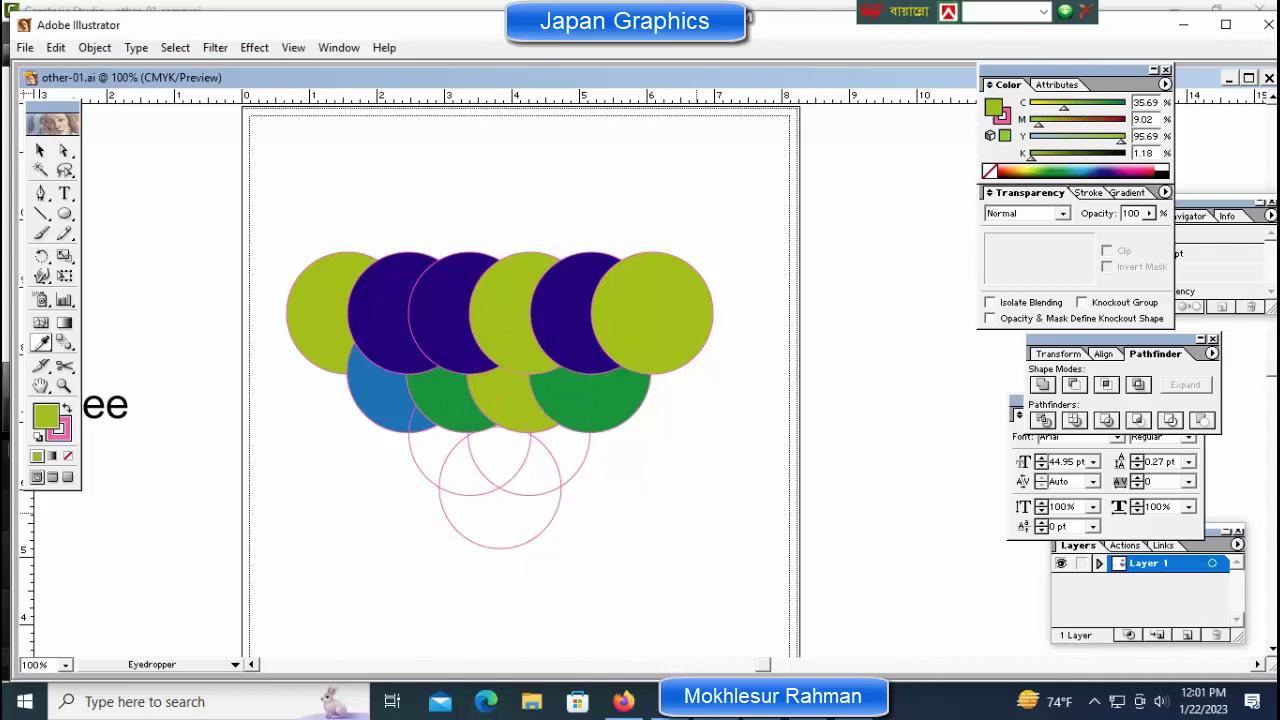
# Step: Sample the top row's colours to fill the third row's right circle with dark blue and its left circle with light green
pyautogui.press('v')
pyautogui.keyDown('ctrl'); pyautogui.click(574, 476); pyautogui.keyUp('ctrl')
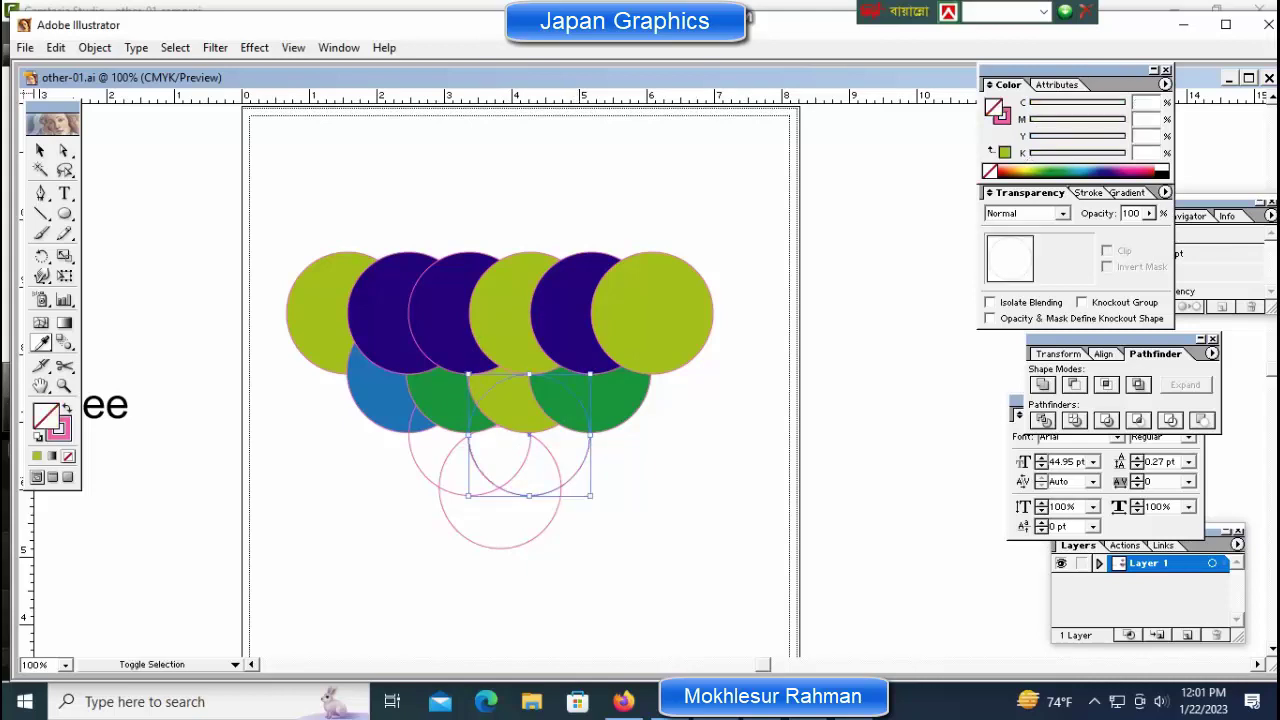
pyautogui.click(400, 308)
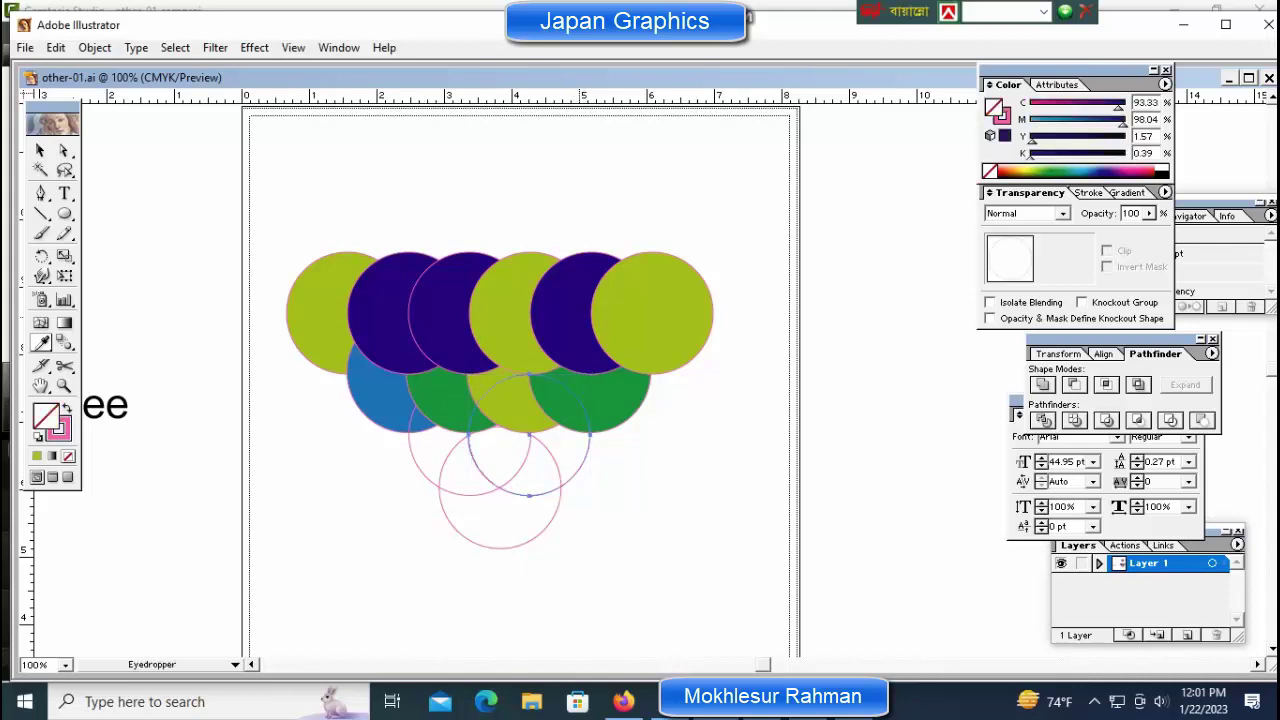
pyautogui.keyDown('ctrl'); pyautogui.click(648, 478); pyautogui.keyUp('ctrl')
pyautogui.keyDown('ctrl'); pyautogui.click(419, 467); pyautogui.keyUp('ctrl')
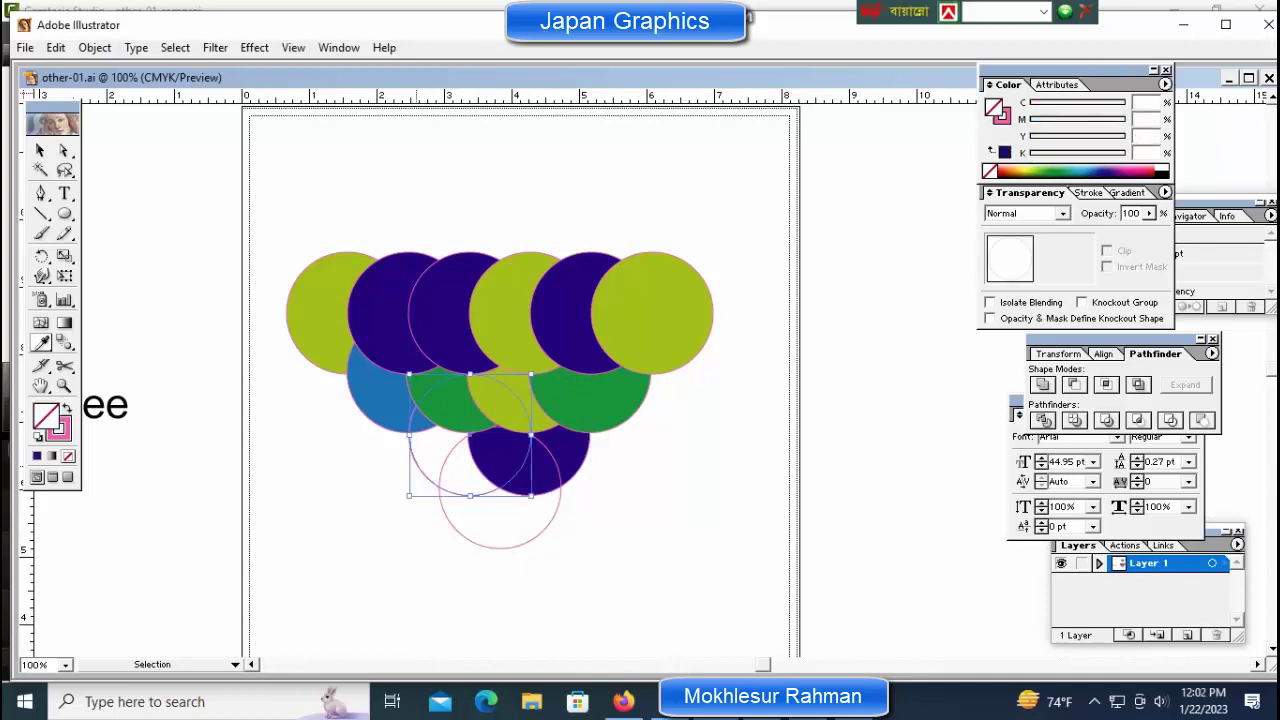
pyautogui.click(319, 308)
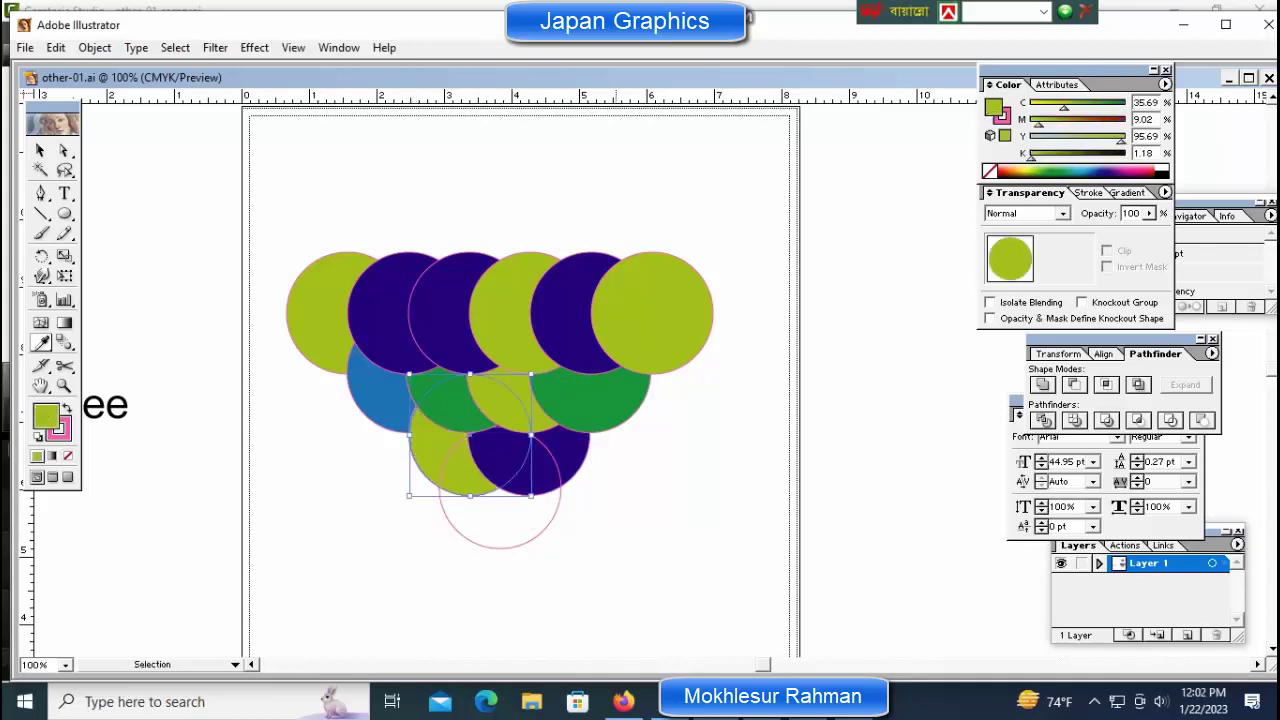
pyautogui.keyDown('ctrl'); pyautogui.click(630, 500); pyautogui.keyUp('ctrl')
# Step: Fill the bottom circle with pink (C 0.78, M 77.25, Y 10.98, K 0) and deselect it
pyautogui.keyDown('ctrl'); pyautogui.click(542, 531); pyautogui.keyUp('ctrl')
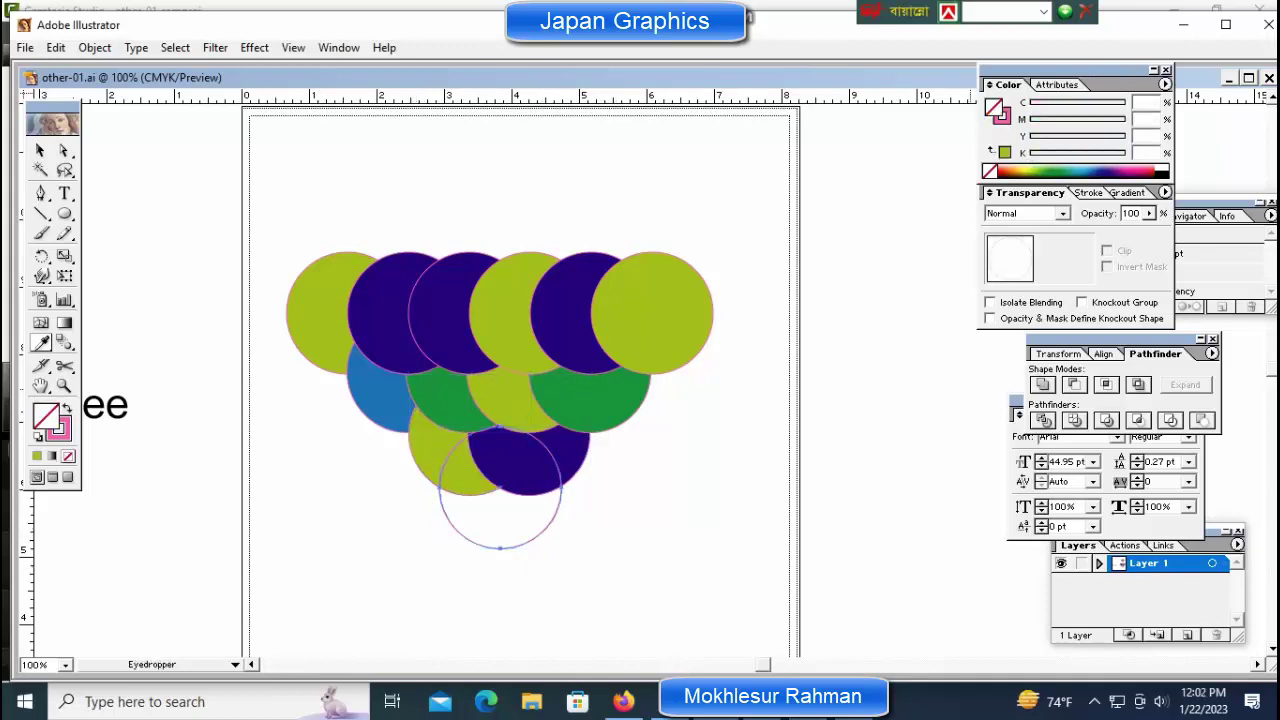
pyautogui.click(1142, 172)
pyautogui.keyDown('ctrl'); pyautogui.click(640, 592); pyautogui.keyUp('ctrl')
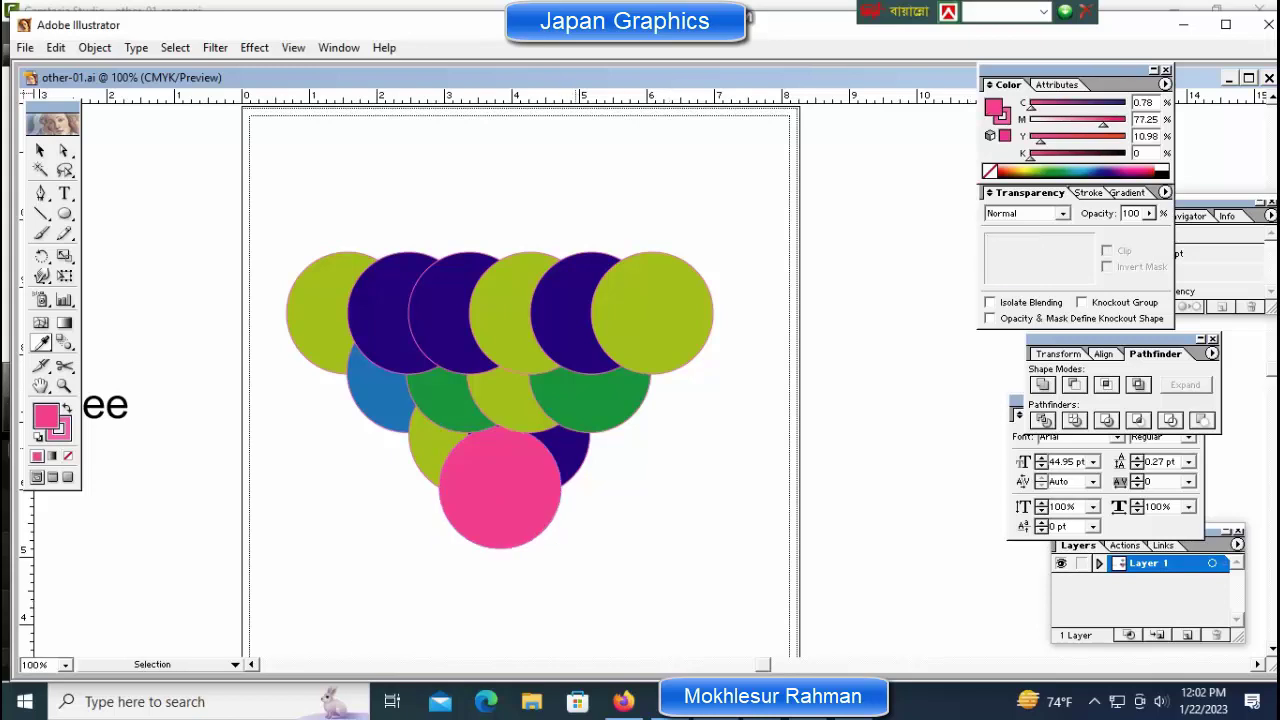
# Step: Try bringing the third row's two circles to the front, then put them back behind the other circles and deselect
pyautogui.keyDown('ctrl'); pyautogui.click(575, 457); pyautogui.keyUp('ctrl')
pyautogui.keyDown('ctrl'); pyautogui.keyDown('shift'); pyautogui.click(428, 455); pyautogui.keyUp('shift'); pyautogui.keyUp('ctrl')
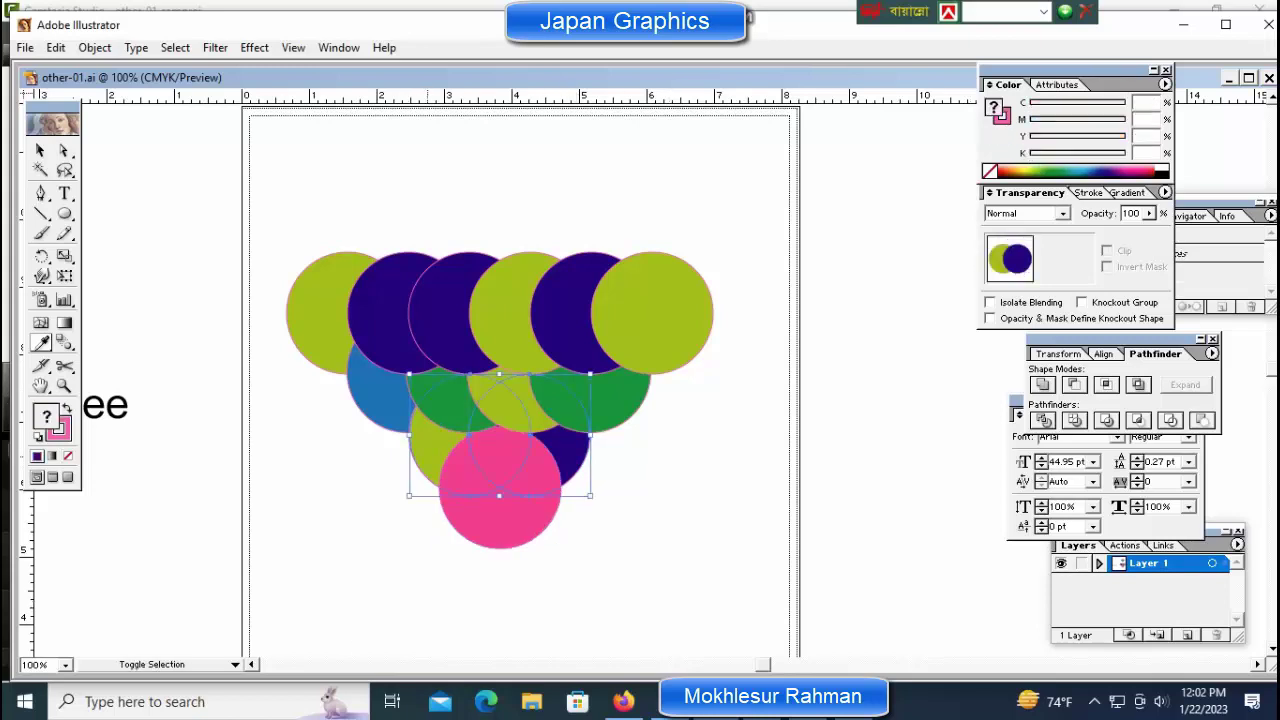
pyautogui.hotkey('ctrl', 'shift', ']')
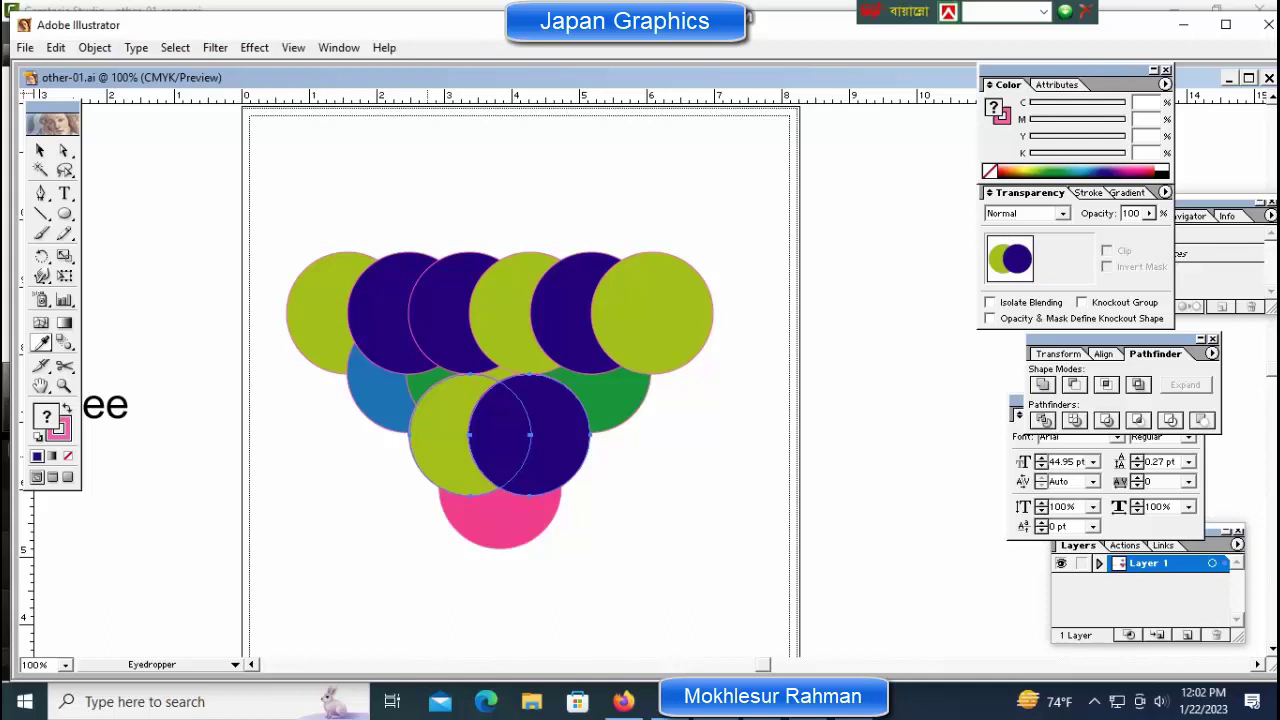
pyautogui.hotkey('ctrl', 'shift', '[')
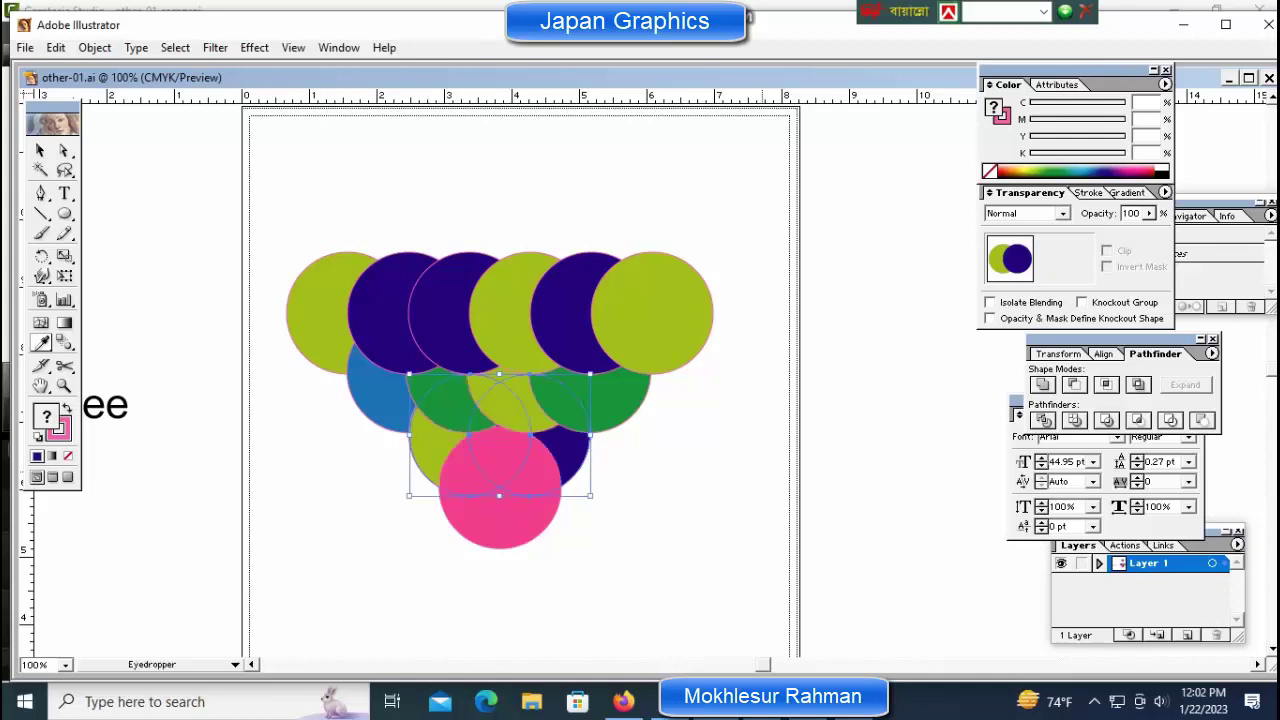
pyautogui.keyDown('ctrl'); pyautogui.click(762, 440); pyautogui.keyUp('ctrl')
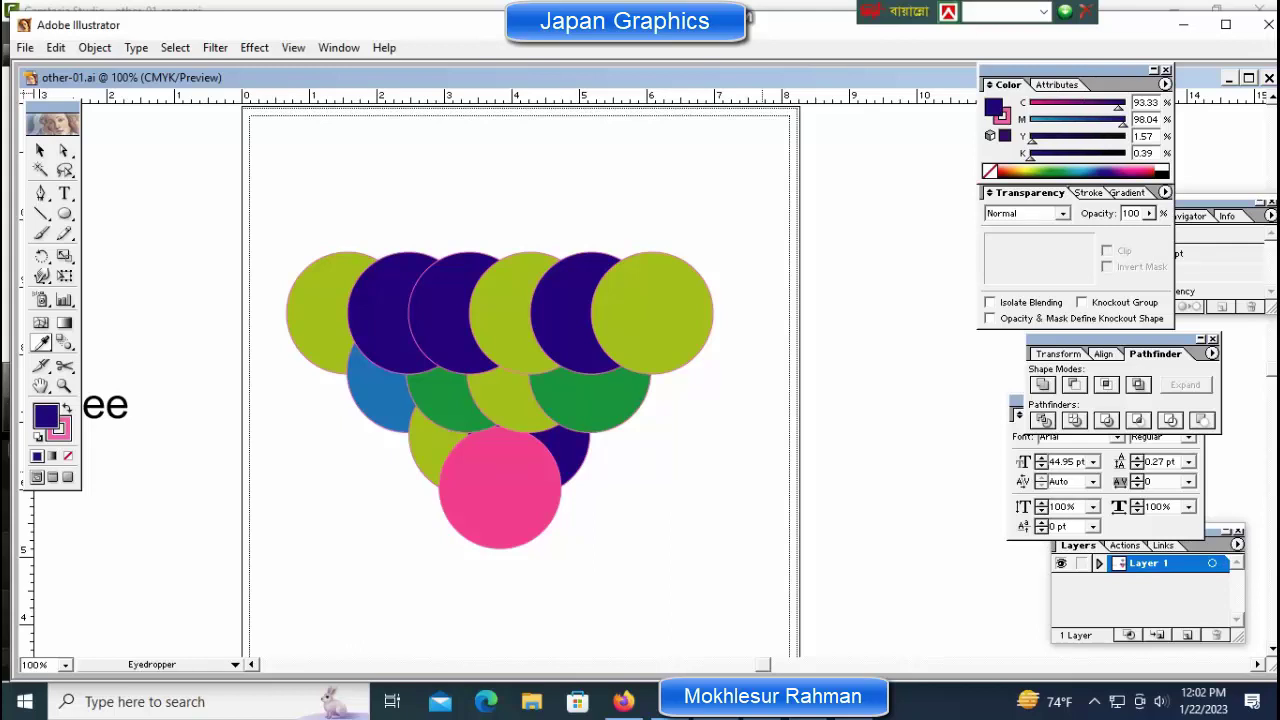
# Step: Bring the third row's light green and dark blue circles to the front of the stack and deselect them
pyautogui.hotkey('ctrl', '-')
pyautogui.hotkey('ctrl', '-')
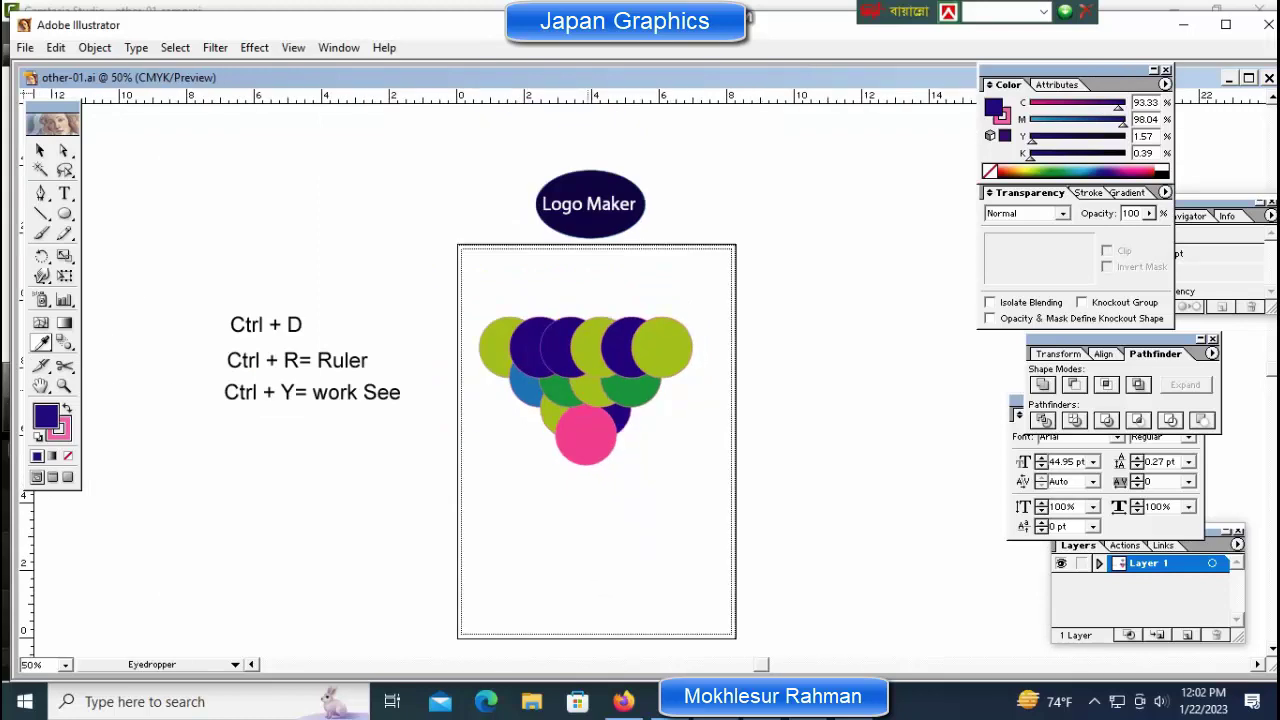
pyautogui.keyDown('ctrl'); pyautogui.click(608, 413); pyautogui.keyUp('ctrl')
pyautogui.hotkey('ctrl', '+')
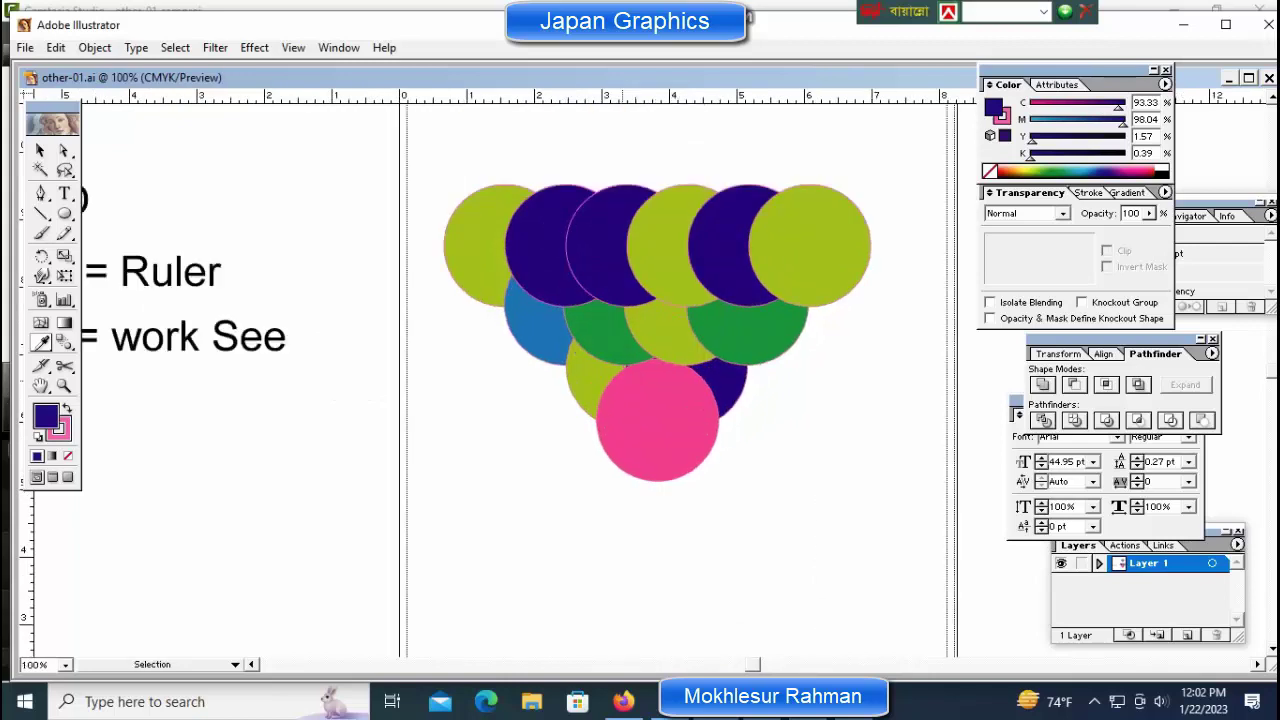
pyautogui.hotkey('ctrl', 'y')
pyautogui.hotkey('ctrl', 'y')
pyautogui.keyDown('ctrl'); pyautogui.click(731, 386); pyautogui.keyUp('ctrl')
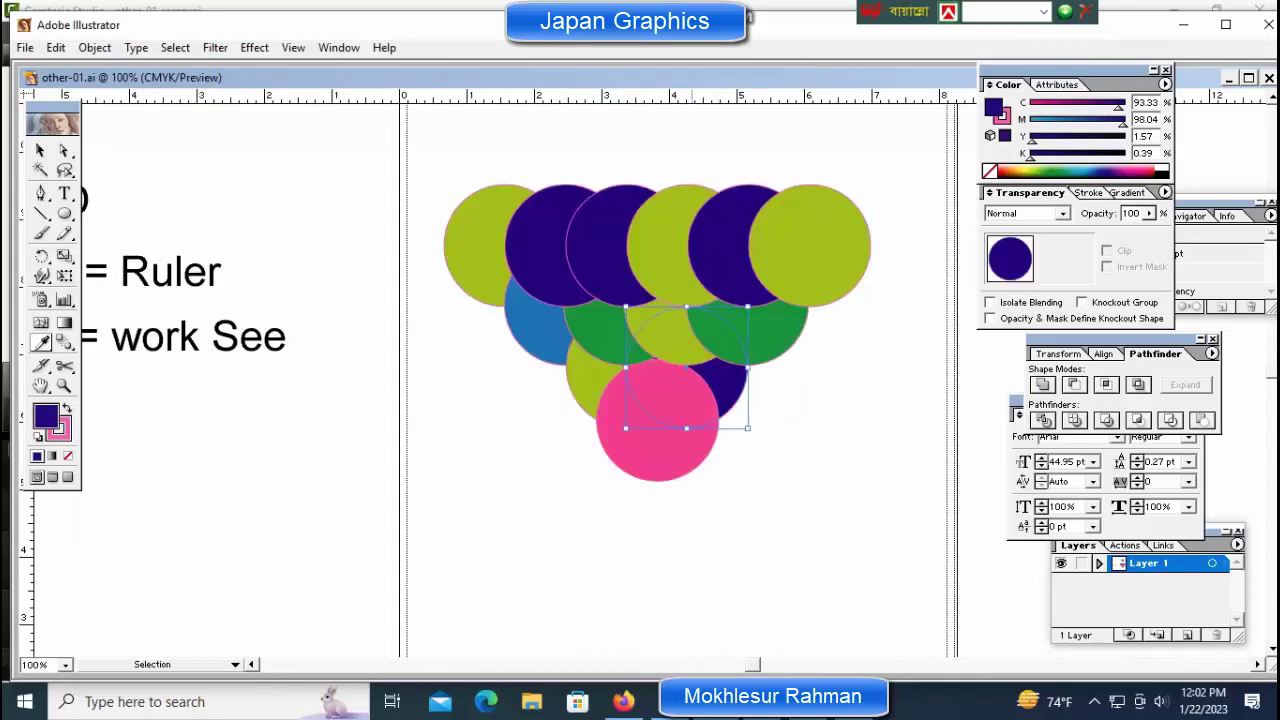
pyautogui.keyDown('ctrl'); pyautogui.keyDown('shift'); pyautogui.click(583, 386); pyautogui.keyUp('shift'); pyautogui.keyUp('ctrl')
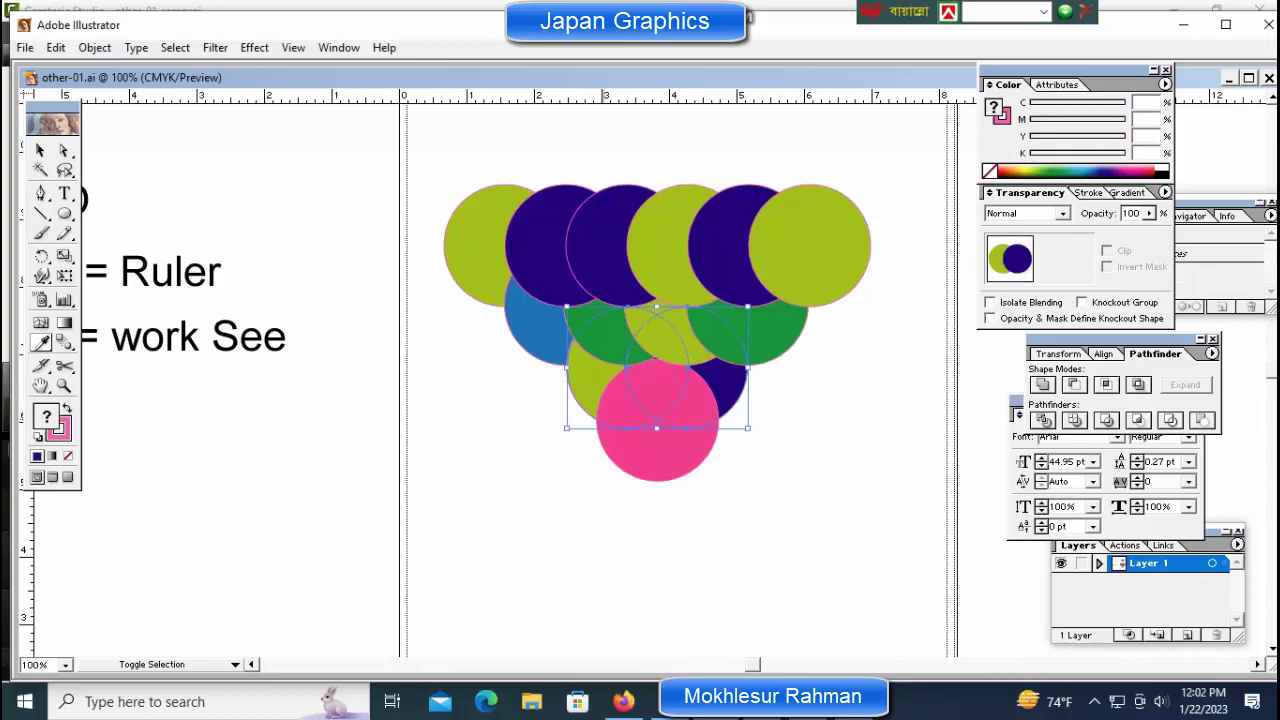
pyautogui.hotkey('ctrl', 'shift', ']')
pyautogui.hotkey('ctrl', 'shift', 'a')
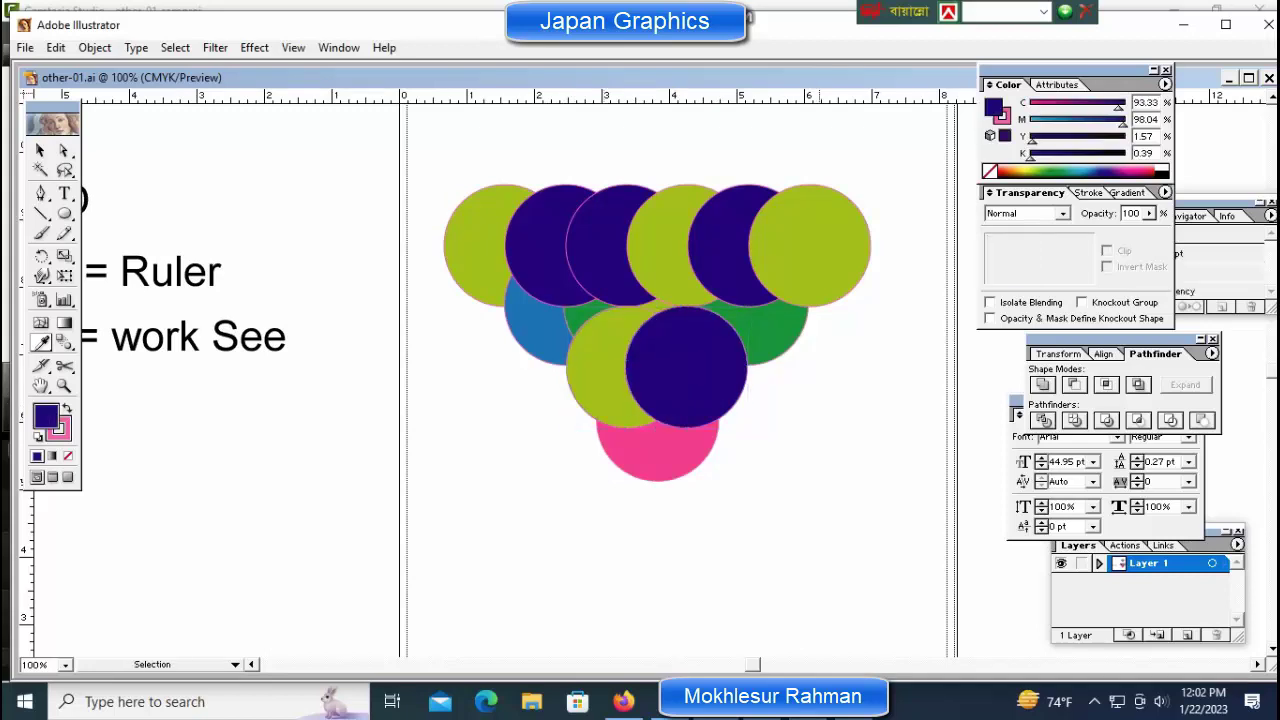
# Step: Bring all four circles of the second row to the front, above the top and third rows
pyautogui.keyDown('ctrl'); pyautogui.click(750, 337); pyautogui.keyUp('ctrl')
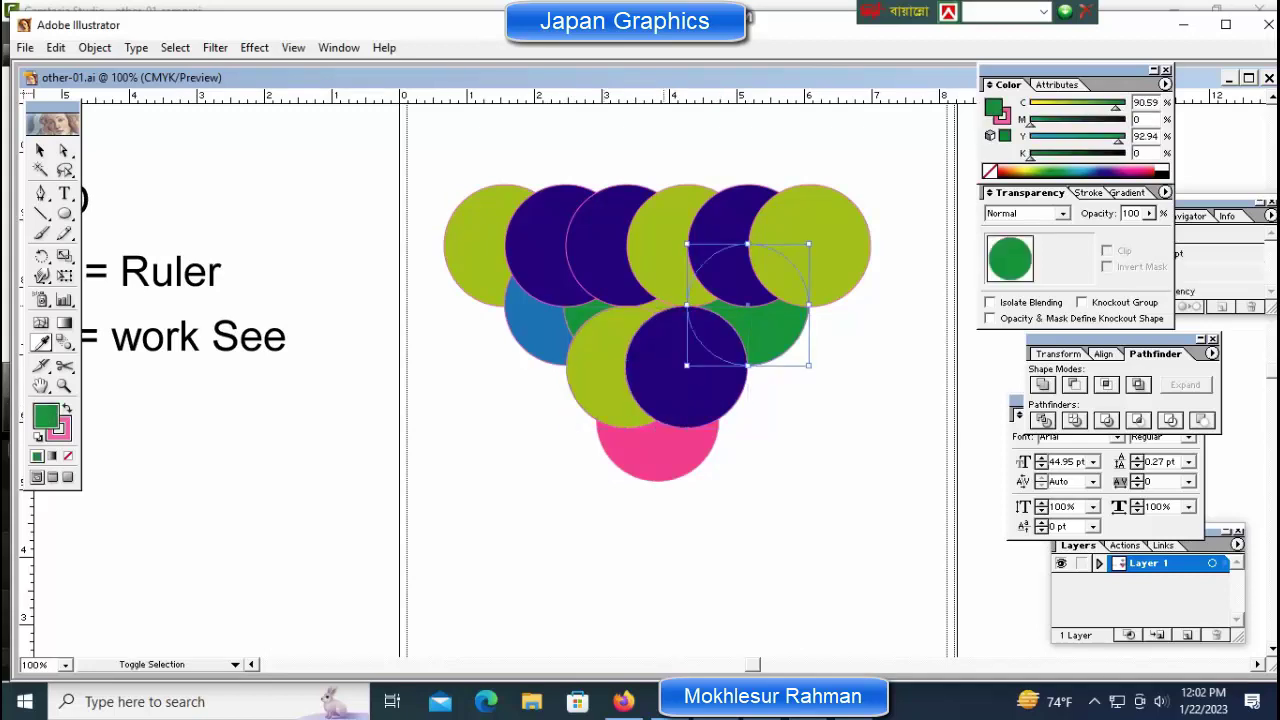
pyautogui.keyDown('ctrl'); pyautogui.keyDown('shift'); pyautogui.click(661, 306); pyautogui.keyUp('shift'); pyautogui.keyUp('ctrl')
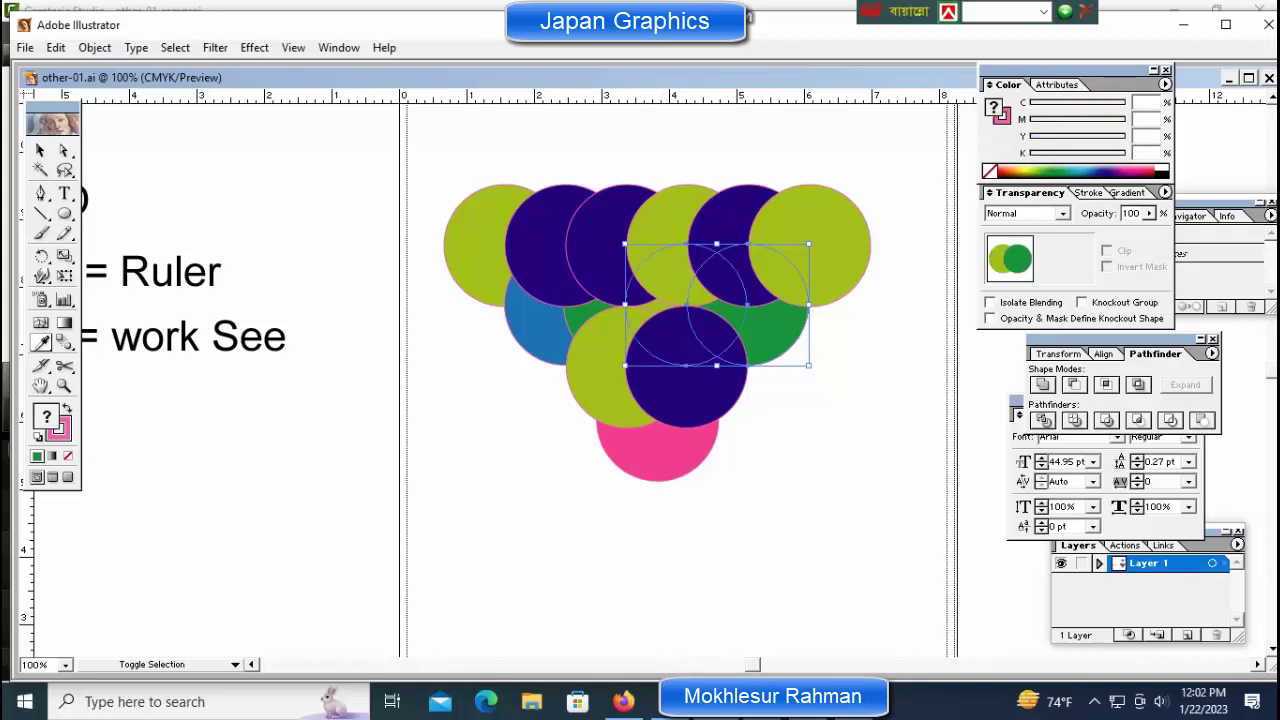
pyautogui.keyDown('ctrl'); pyautogui.keyDown('shift'); pyautogui.click(590, 313); pyautogui.keyUp('shift'); pyautogui.keyUp('ctrl')
pyautogui.keyDown('ctrl'); pyautogui.keyDown('shift'); pyautogui.click(528, 326); pyautogui.keyUp('shift'); pyautogui.keyUp('ctrl')
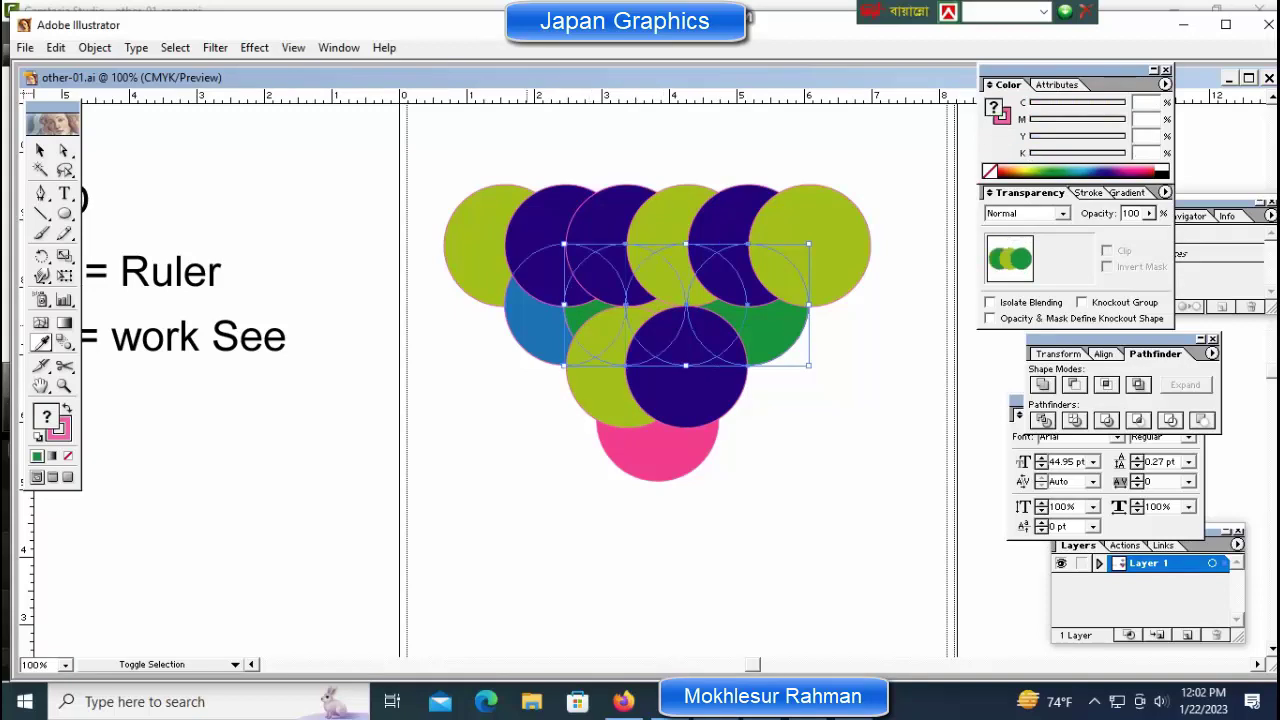
pyautogui.hotkey('ctrl', 'shift', ']')
pyautogui.press('i')
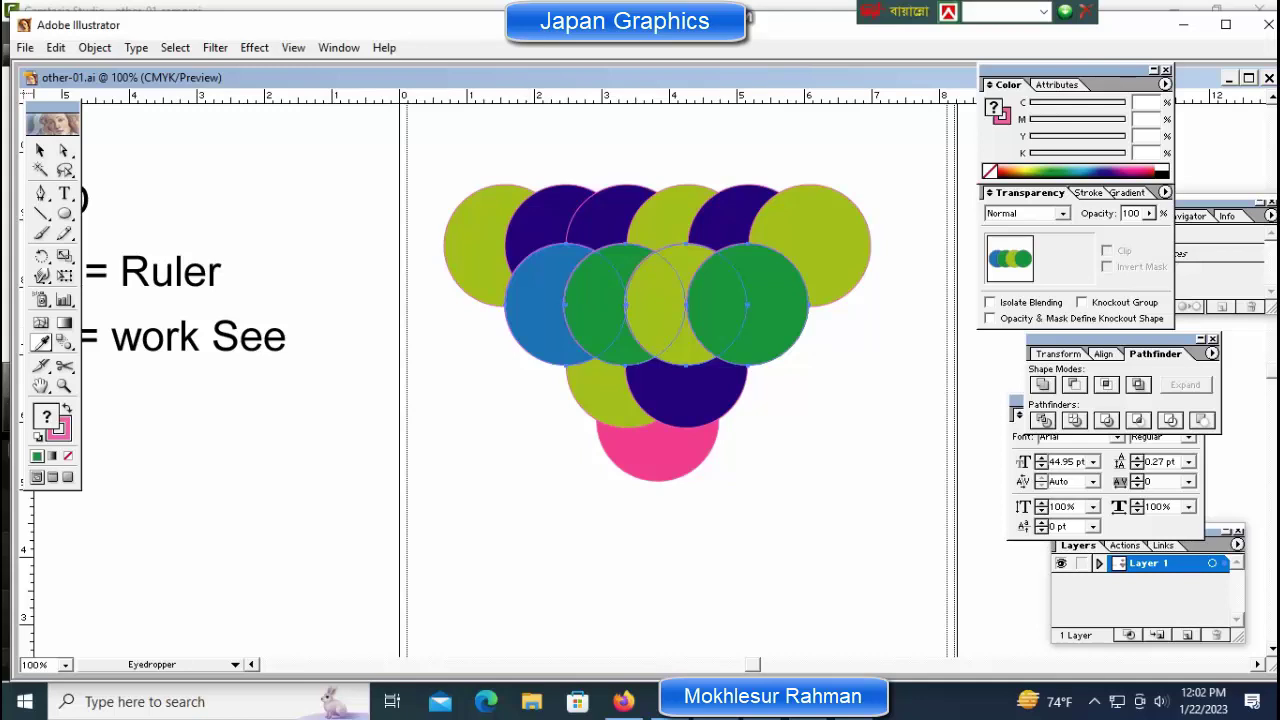
# Step: Bring all six circles of the top row to the front, above the second row
pyautogui.click(40, 150)
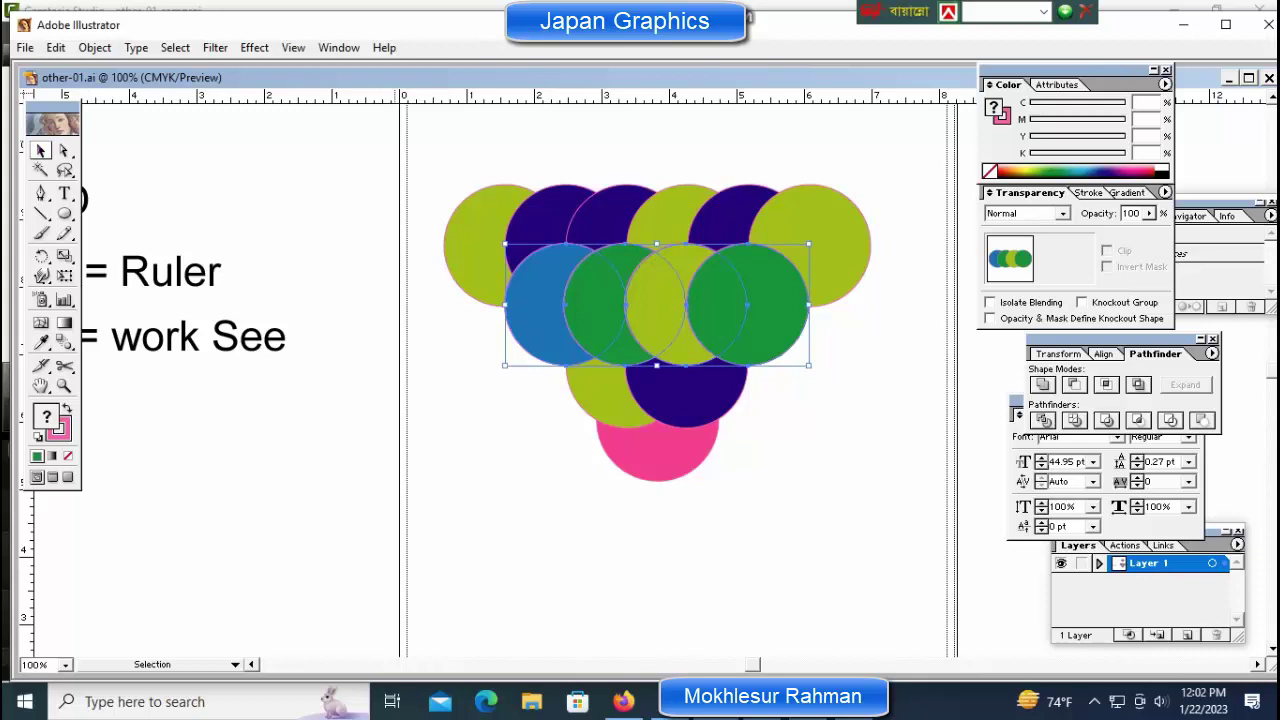
pyautogui.click(388, 146)
pyautogui.moveTo(388, 146); pyautogui.dragTo(862, 215)
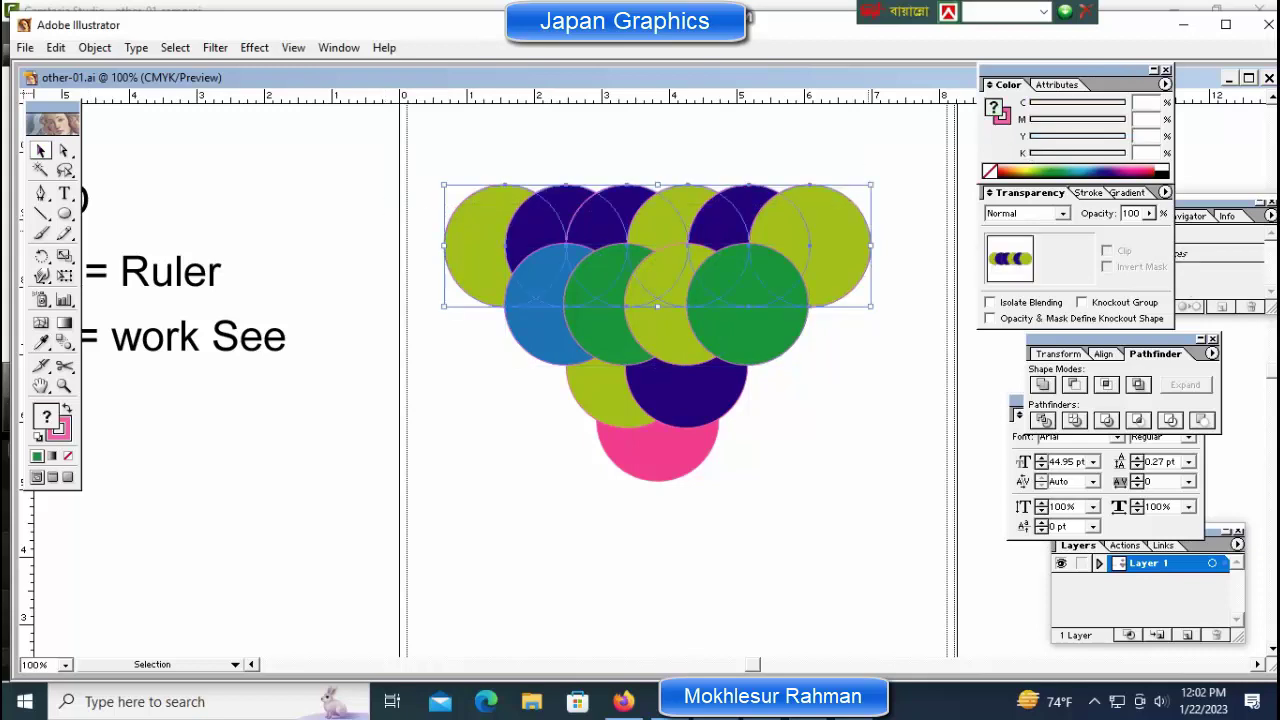
pyautogui.press('shift')
pyautogui.hotkey('ctrl', 'shift', ']')
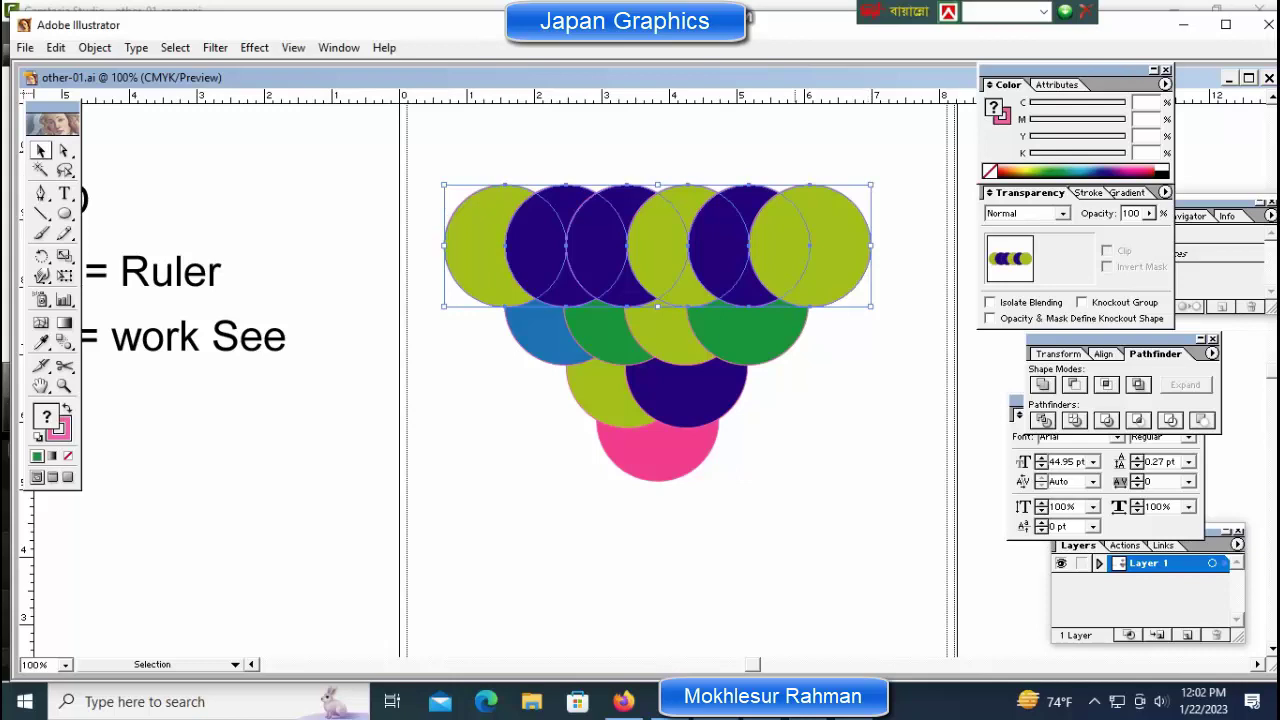
# Step: Remove the pink stroke from the top row's six circles and deselect them
pyautogui.press('x')
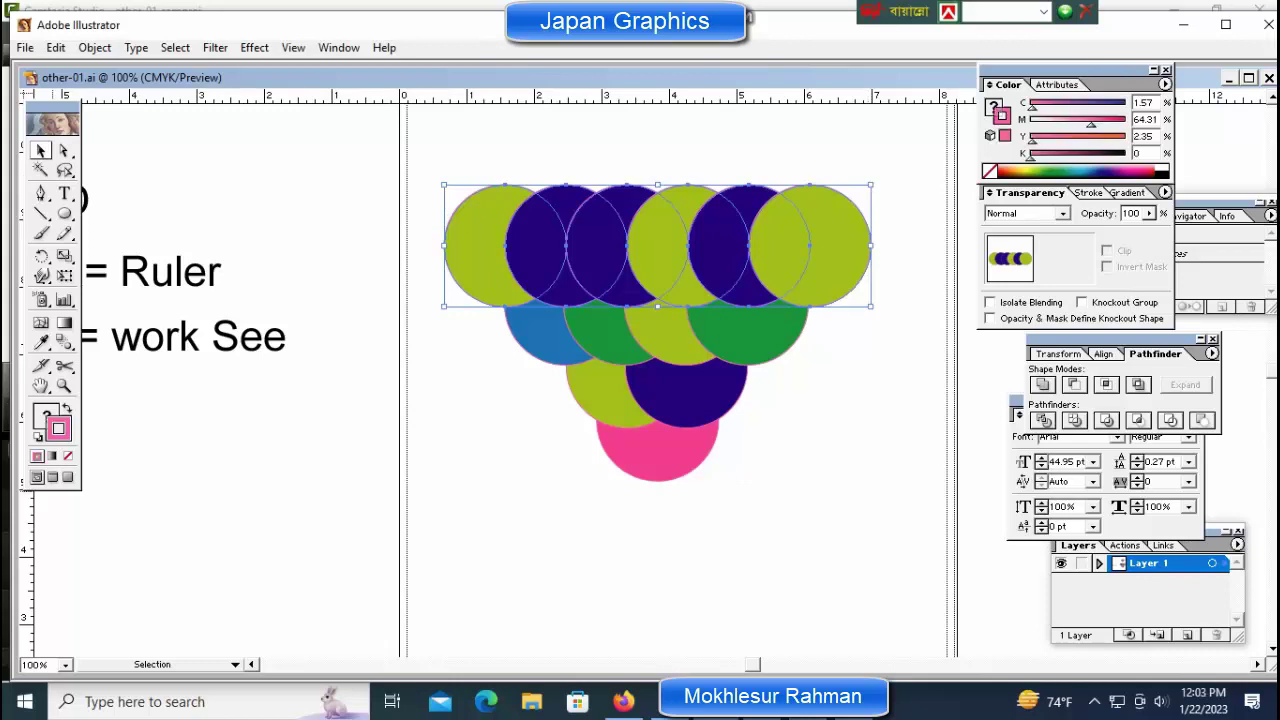
pyautogui.click(68, 456)
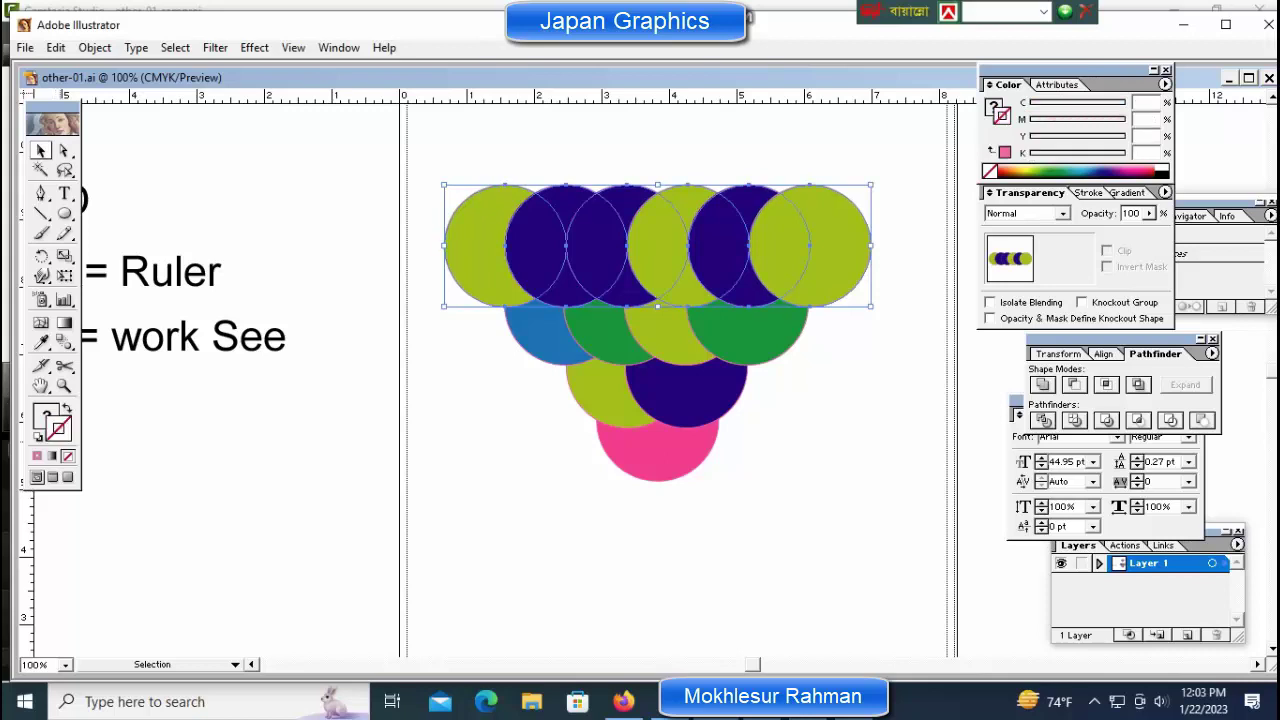
pyautogui.hotkey('ctrl', 'shift', 'a')
# Step: Set the stroke of the second row's four circles to none
pyautogui.click(545, 335)
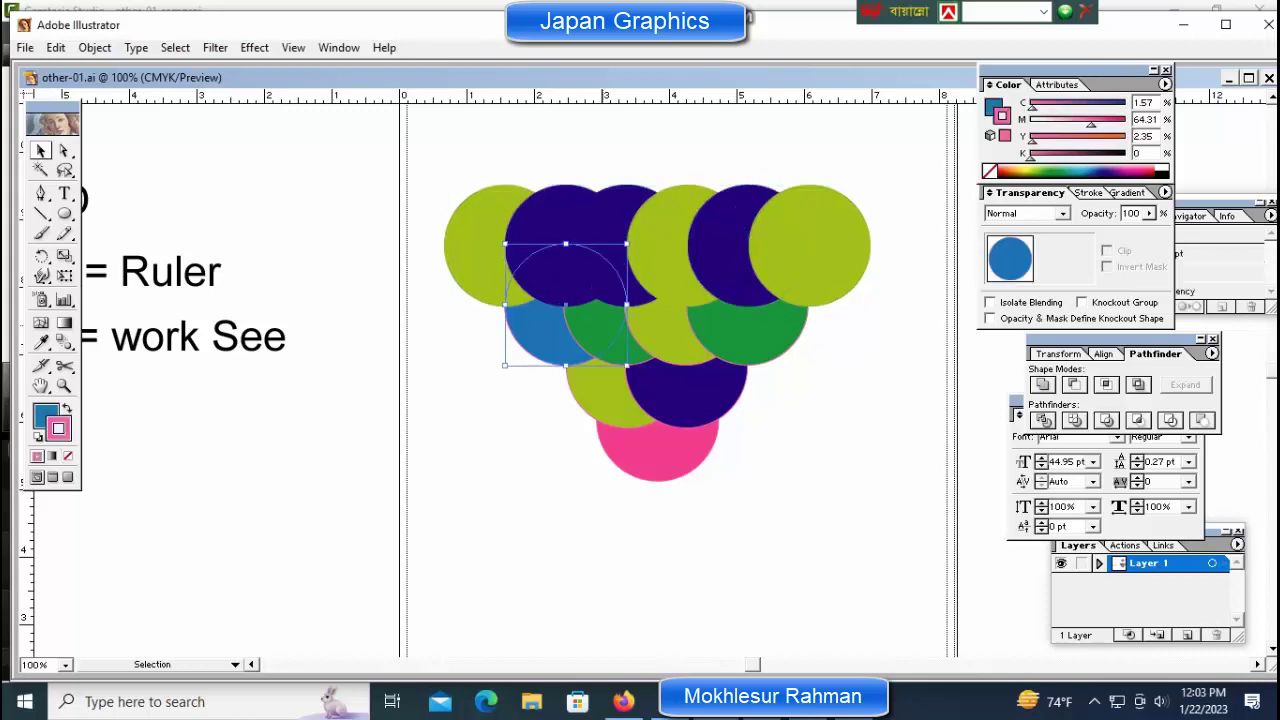
pyautogui.keyDown('shift'); pyautogui.click(616, 338); pyautogui.keyUp('shift')
pyautogui.keyDown('shift'); pyautogui.click(675, 338); pyautogui.keyUp('shift')
pyautogui.keyDown('shift'); pyautogui.click(750, 338); pyautogui.keyUp('shift')
pyautogui.moveTo(750, 338); pyautogui.dragTo(747, 340)
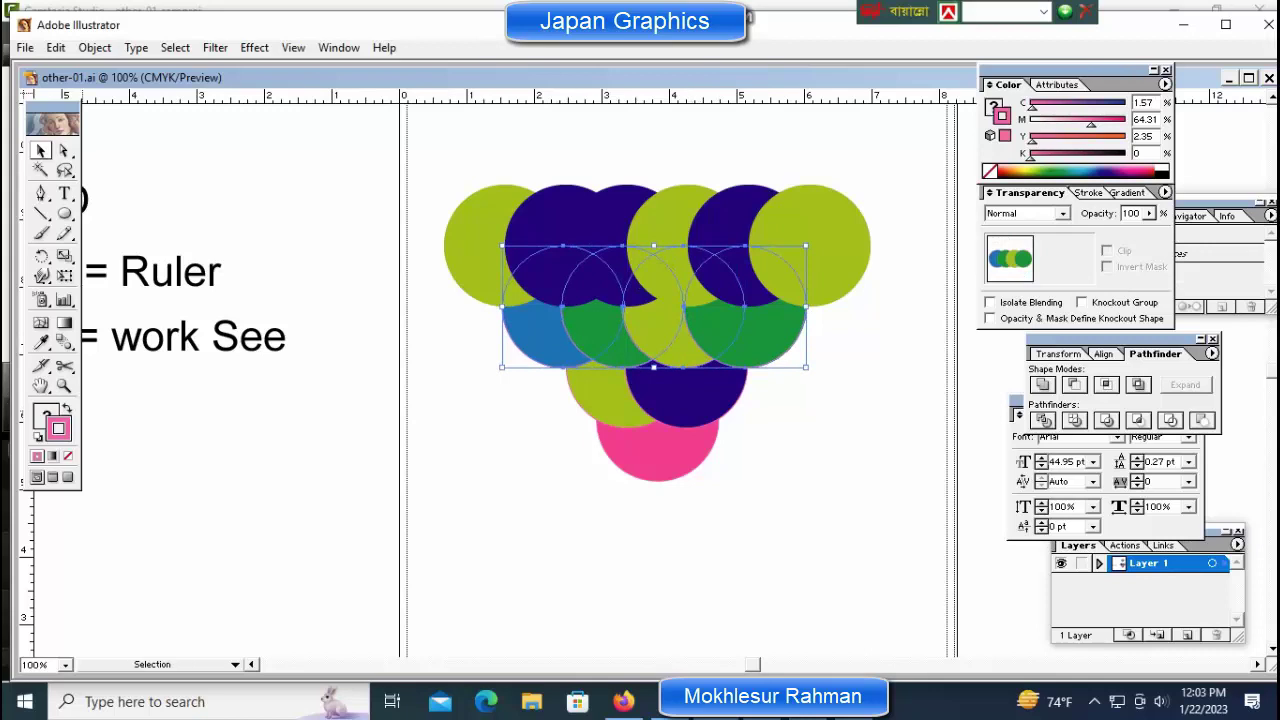
pyautogui.click(68, 456)
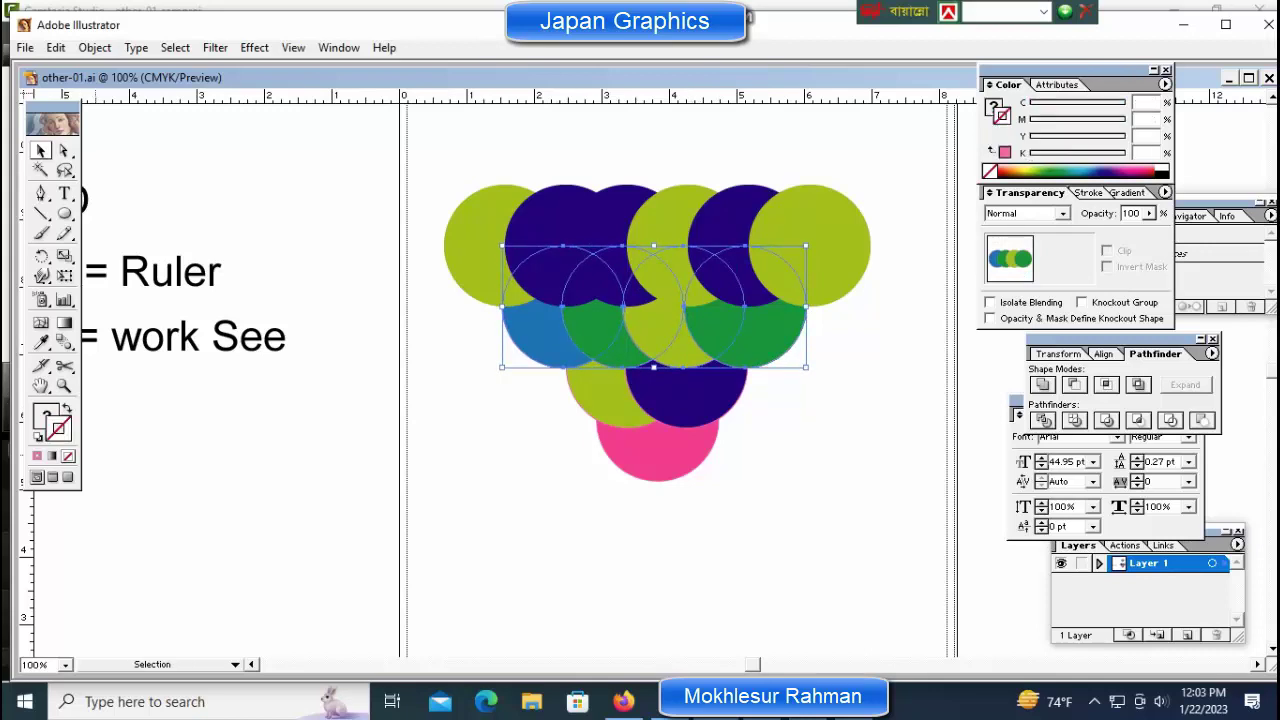
# Step: Nudge the second row's four circles up by three small increments and deselect them
pyautogui.press('Up')
pyautogui.press('Up')
pyautogui.press('Up')
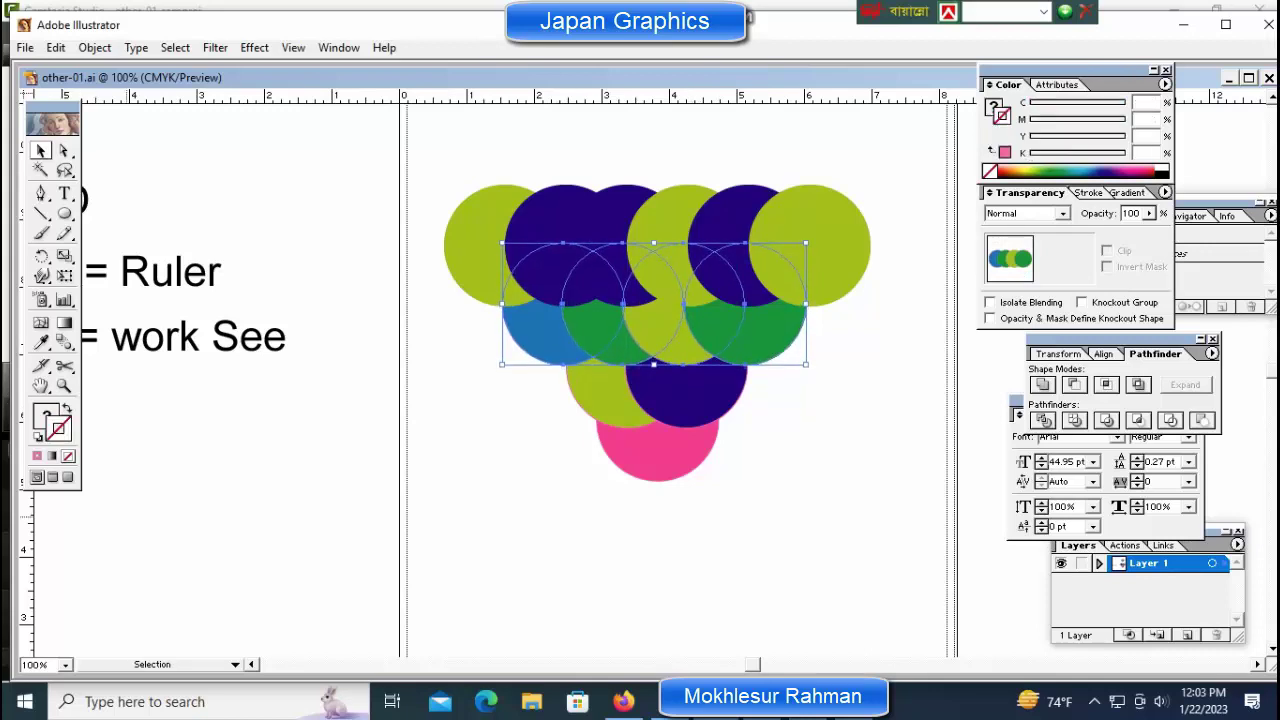
pyautogui.click(522, 434)
# Step: Remove the pink stroke from the third row's two circles and the bottom pink circle, and deselect them
pyautogui.click(602, 396)
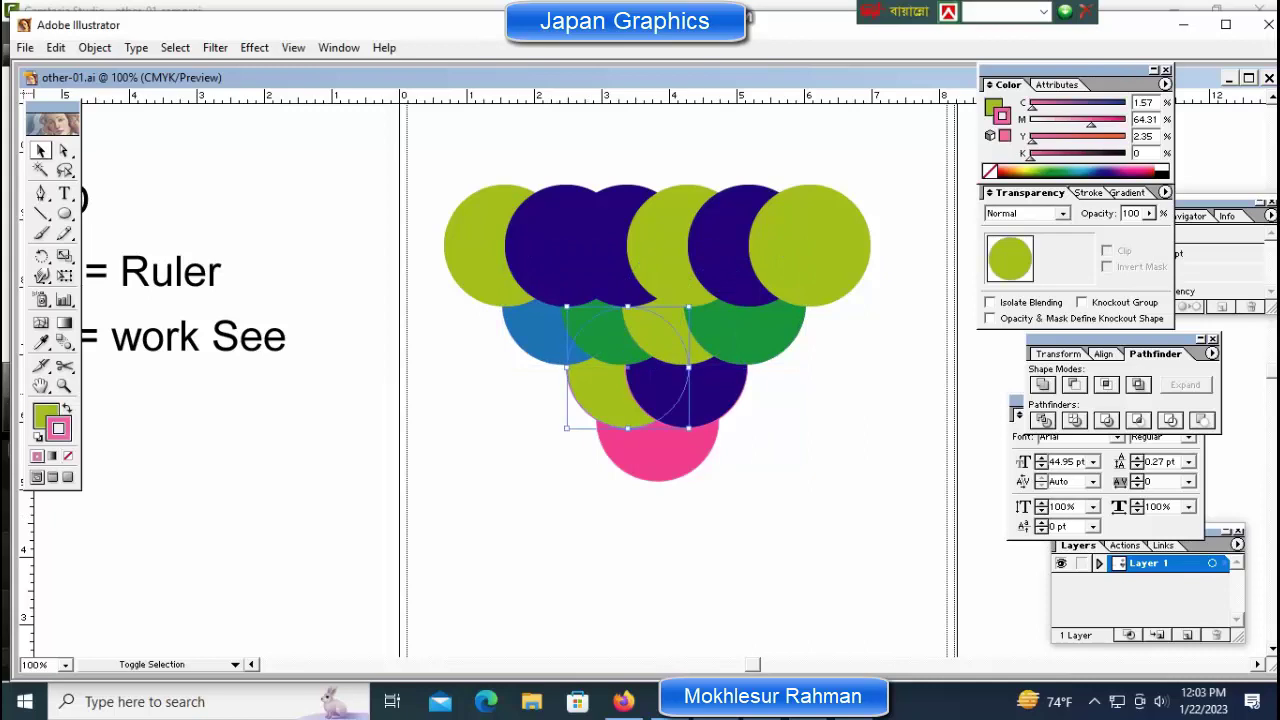
pyautogui.keyDown('shift'); pyautogui.click(640, 390); pyautogui.keyUp('shift')
pyautogui.keyDown('shift'); pyautogui.click(700, 455); pyautogui.keyUp('shift')
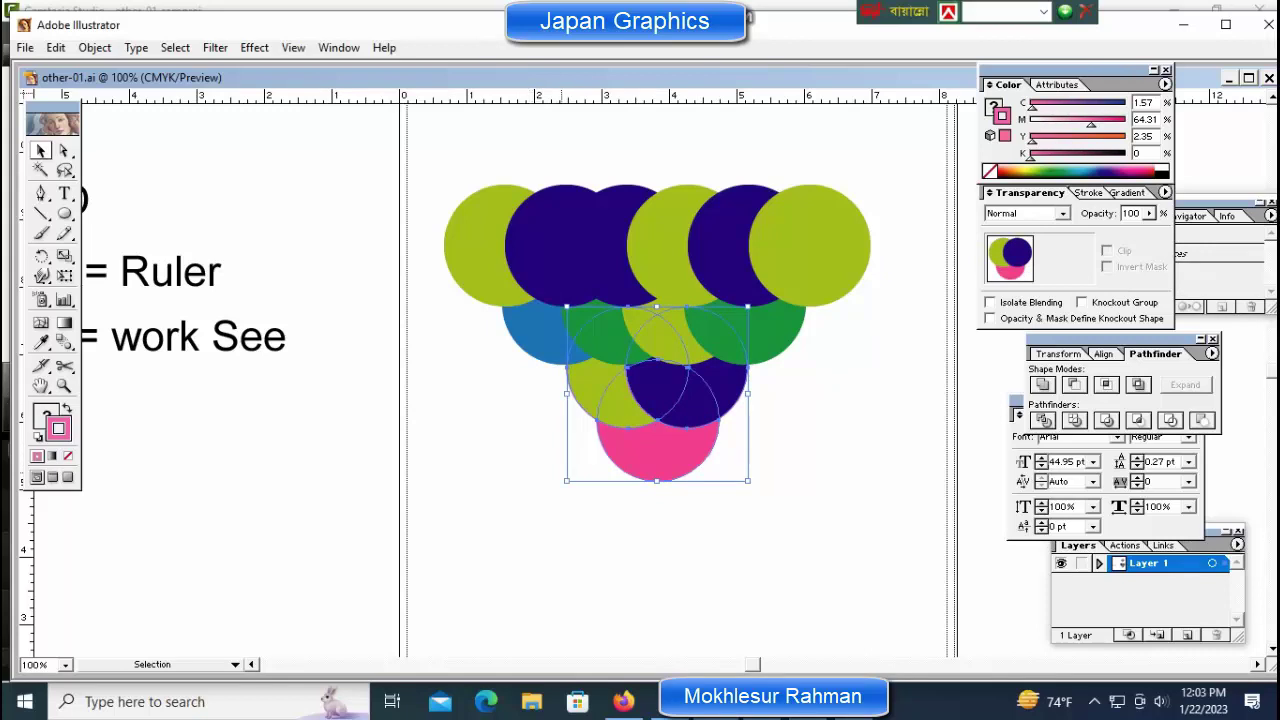
pyautogui.click(68, 456)
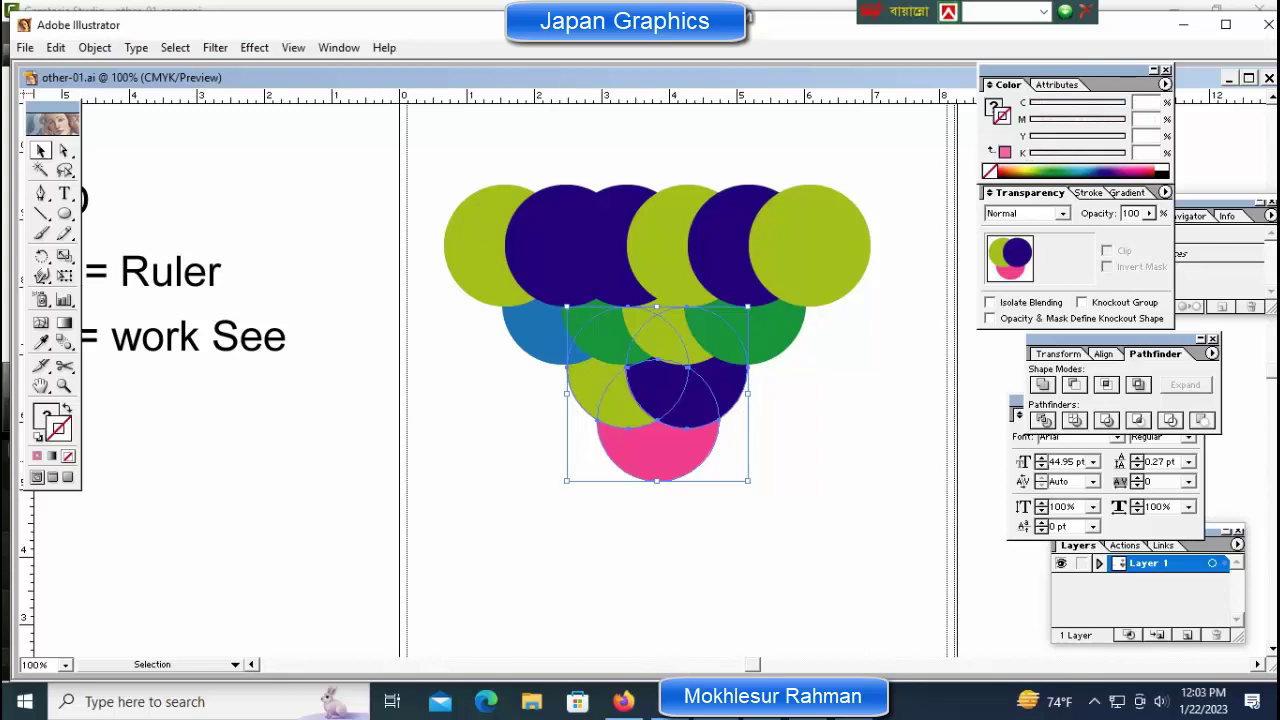
pyautogui.click(243, 460)
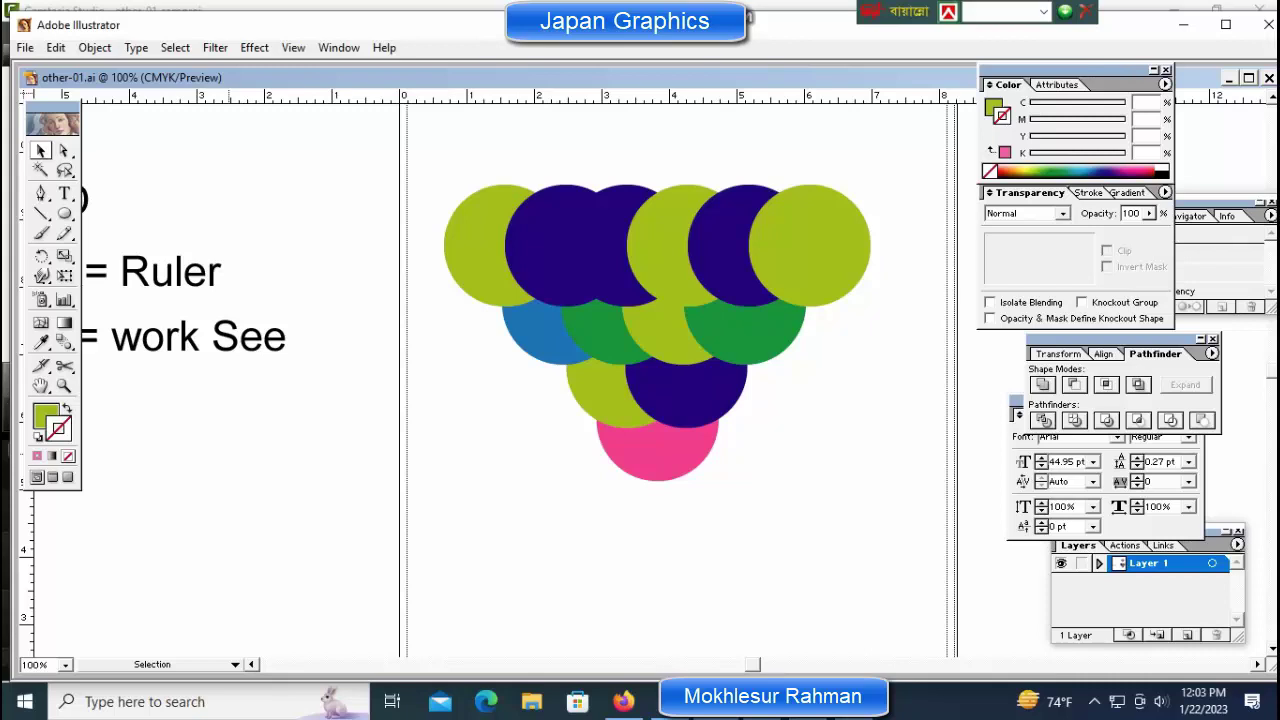
# Step: Recolour the top row's second circle with a light blue fill and no stroke, and deselect it
pyautogui.click(522, 246)
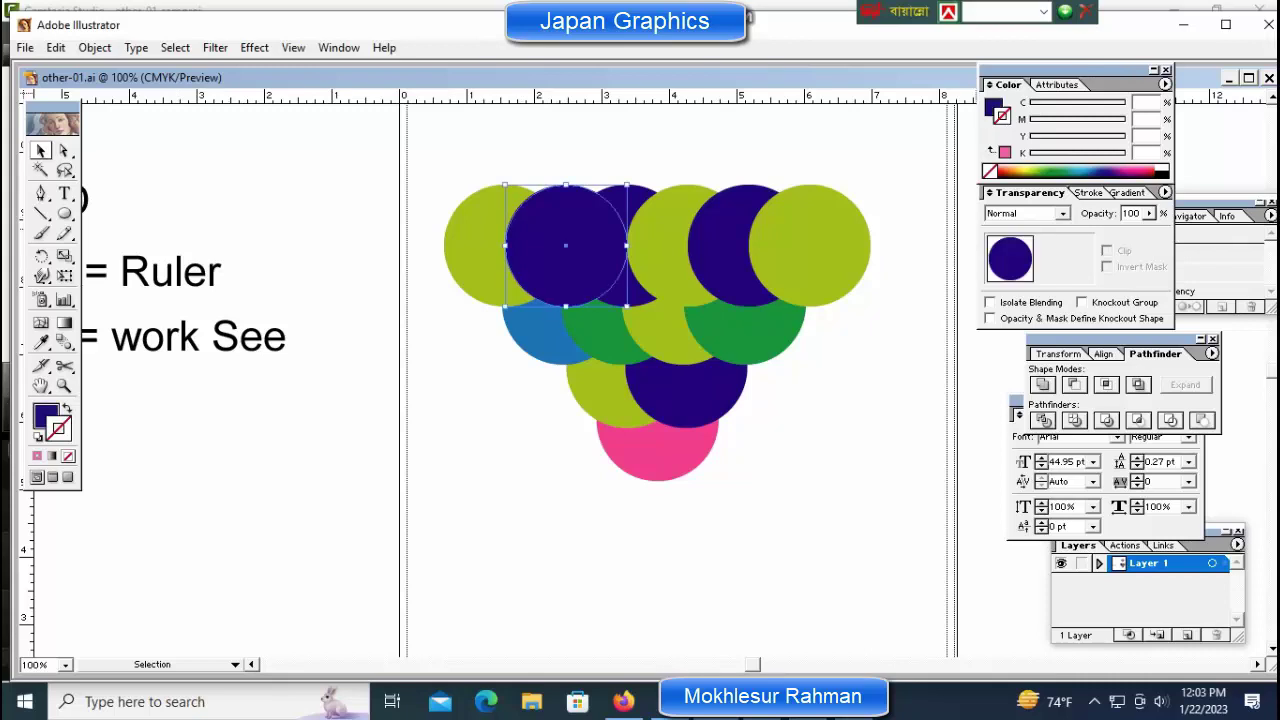
pyautogui.click(1073, 168)
pyautogui.click(1073, 169)
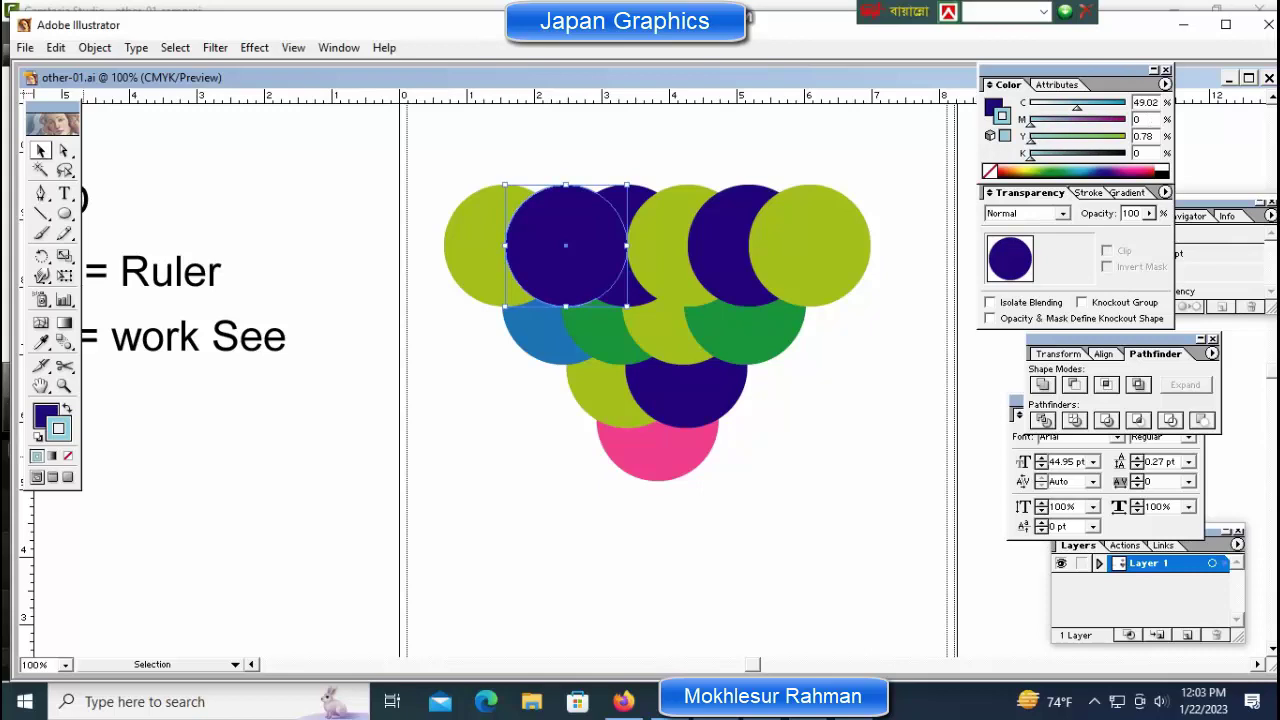
pyautogui.click(68, 456)
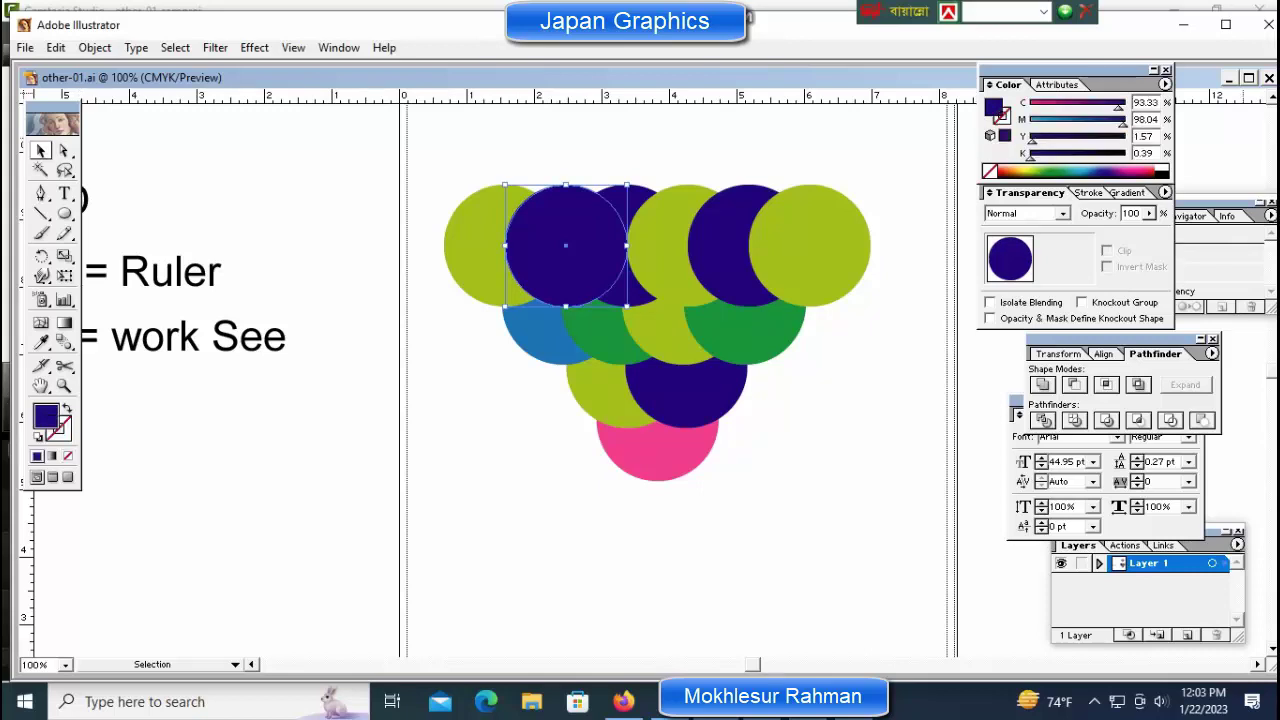
pyautogui.click(1073, 172)
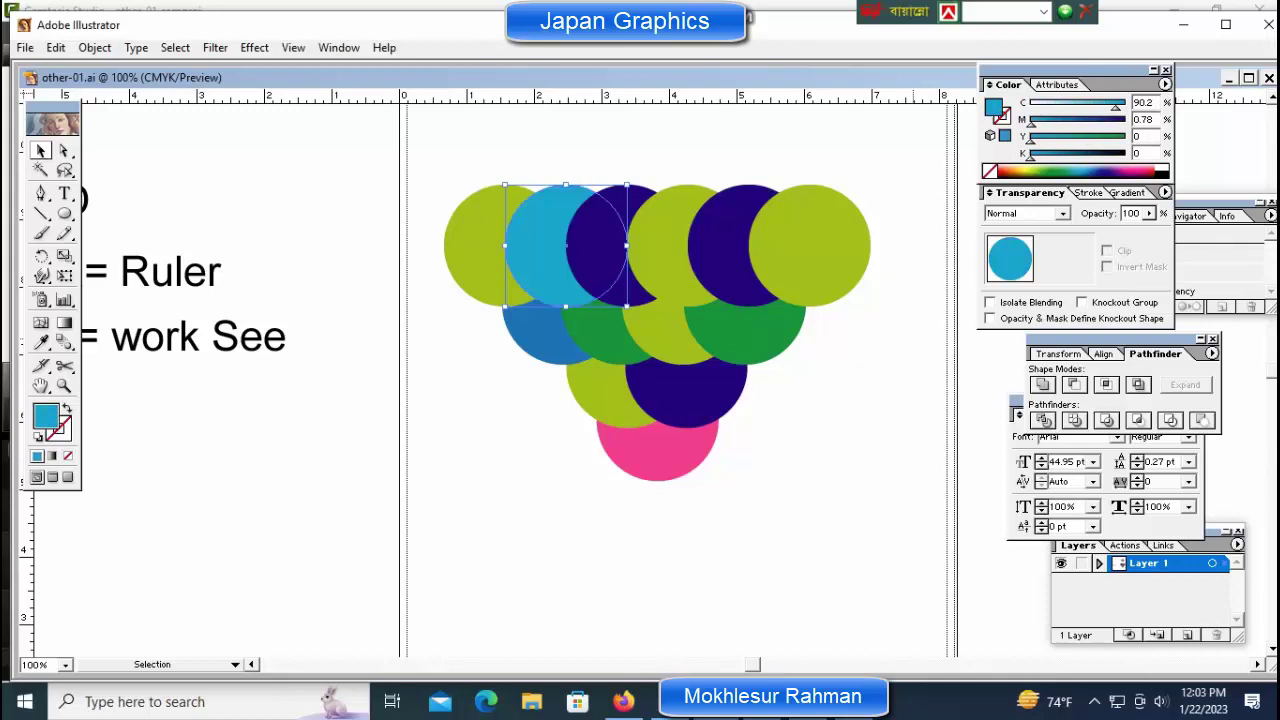
pyautogui.click(914, 207)
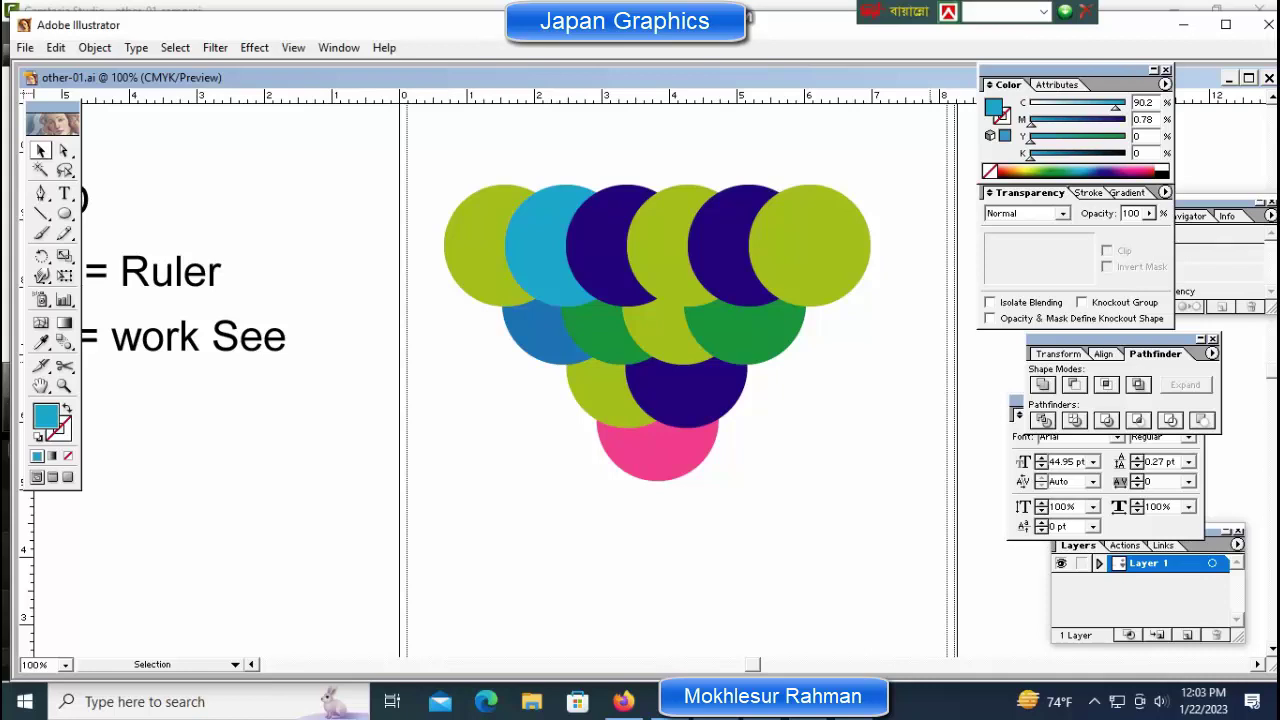
# Step: Move the whole triangle of circles up and slightly right, centring it near the page's upper edge, and deselect it
pyautogui.hotkey('ctrl', '-')
pyautogui.hotkey('ctrl', '-')
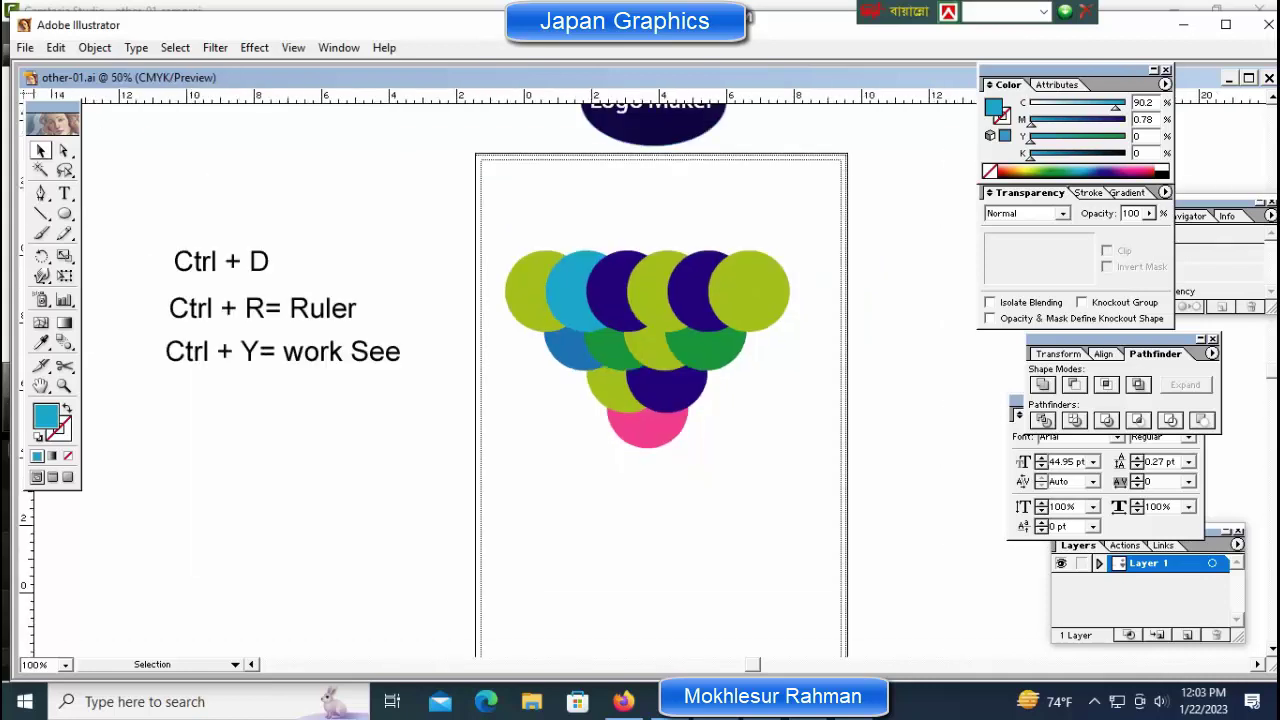
pyautogui.moveTo(525, 245); pyautogui.dragTo(795, 434)
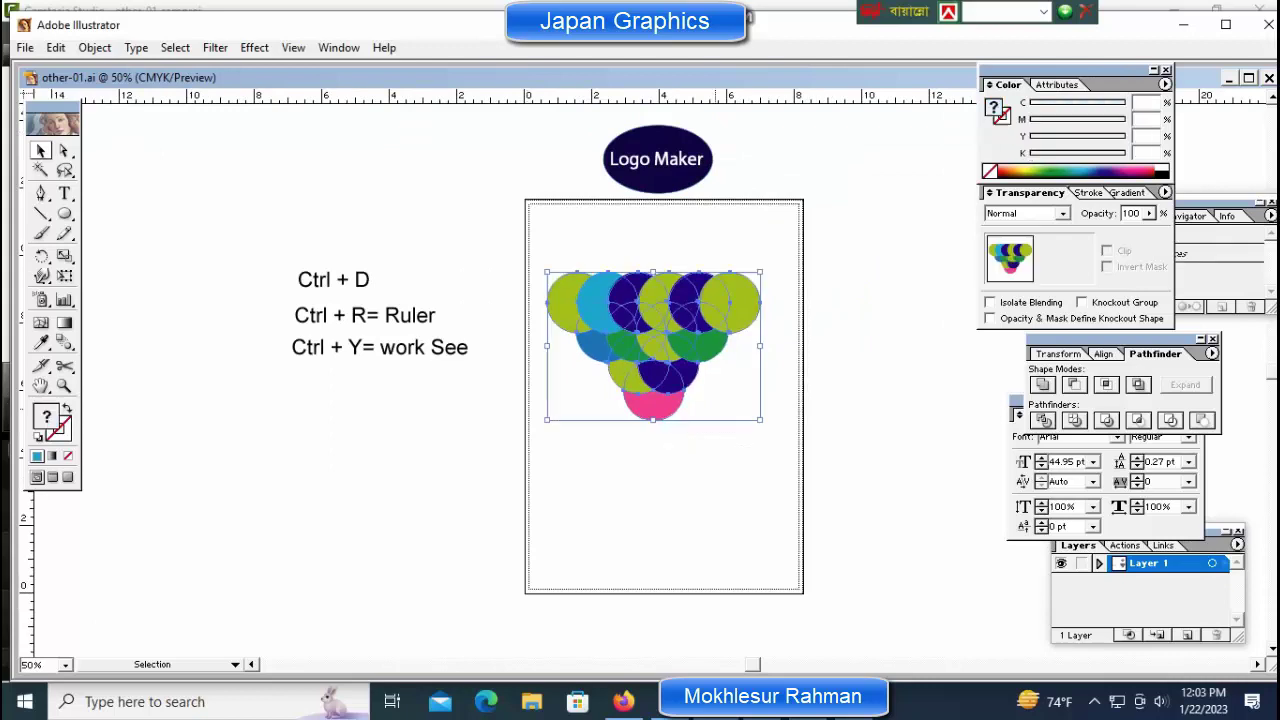
pyautogui.hotkey('shift', 'Right')
pyautogui.hotkey('shift', 'Right')
pyautogui.hotkey('shift', 'Right')
pyautogui.hotkey('shift', 'Up')
pyautogui.hotkey('shift', 'Up')
pyautogui.hotkey('shift', 'Up')
pyautogui.hotkey('shift', 'Up')
pyautogui.hotkey('shift', 'Up')
pyautogui.hotkey('shift', 'Up')
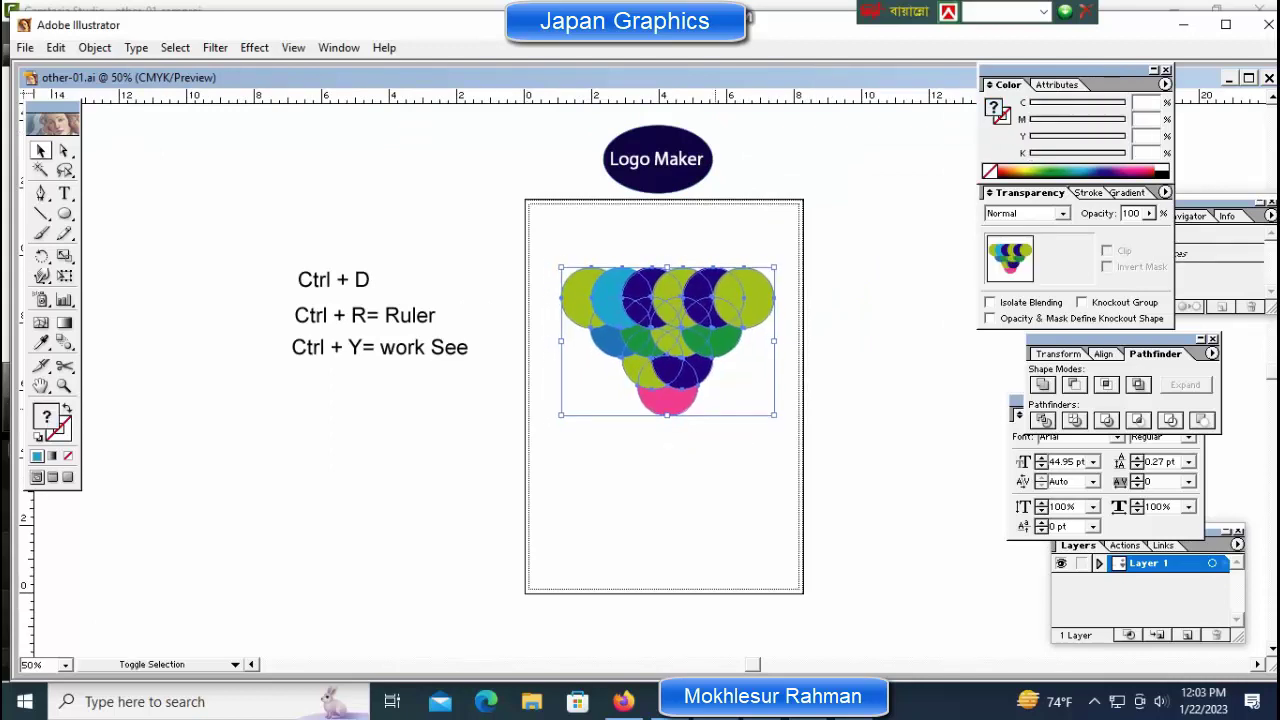
pyautogui.hotkey('shift', 'Up')
pyautogui.hotkey('shift', 'Left')
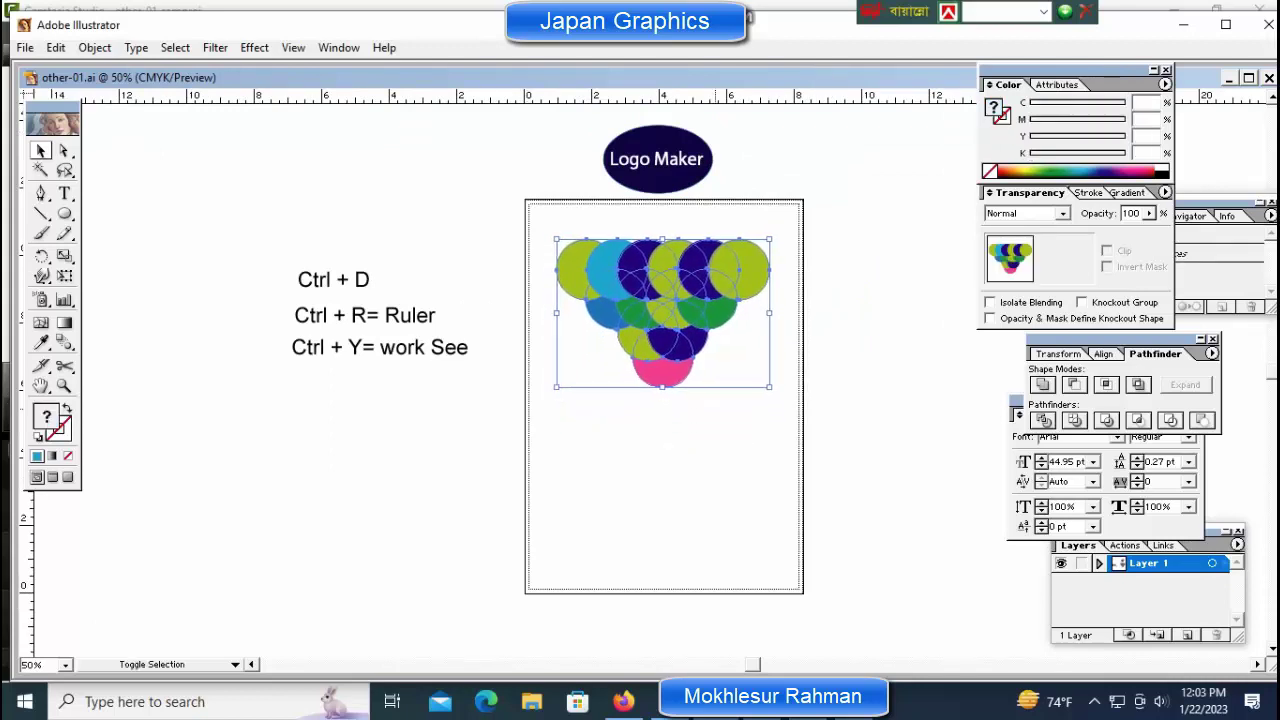
pyautogui.hotkey('shift', 'Up')
pyautogui.hotkey('shift', 'Down')
pyautogui.hotkey('shift', 'Down')
pyautogui.hotkey('shift', 'Up')
pyautogui.hotkey('shift', 'Up')
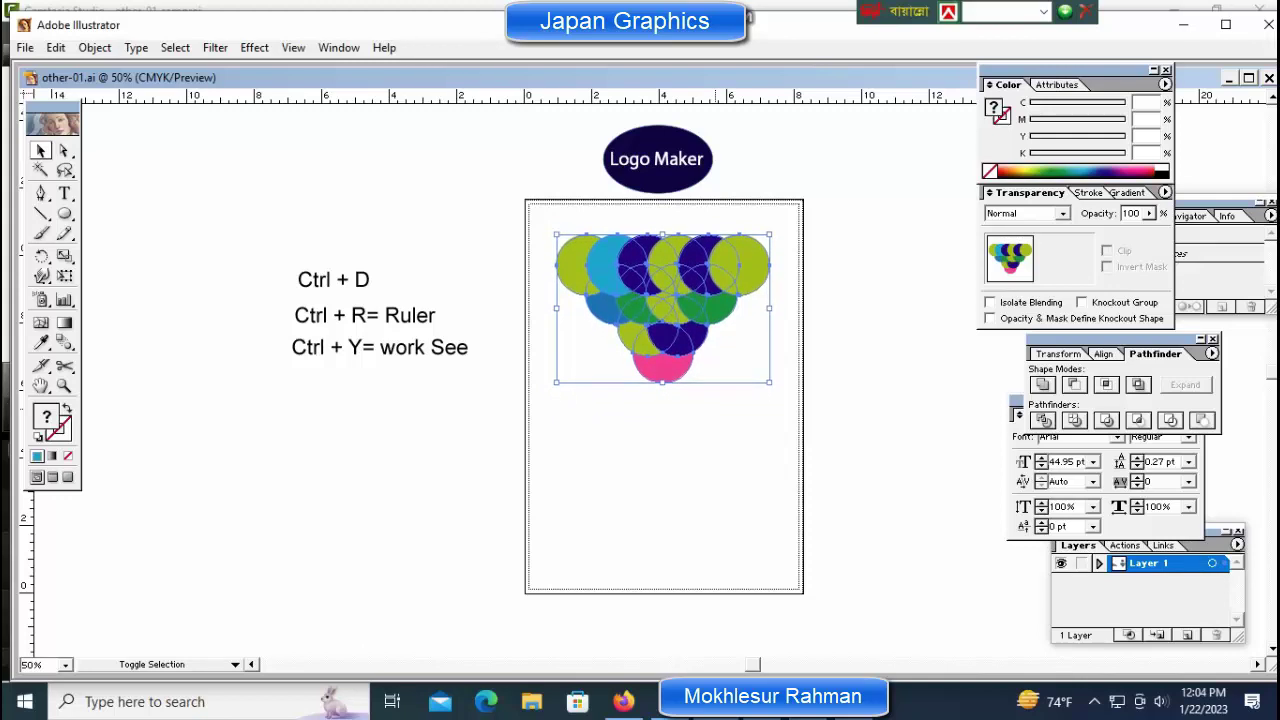
pyautogui.hotkey('shift', 'Down')
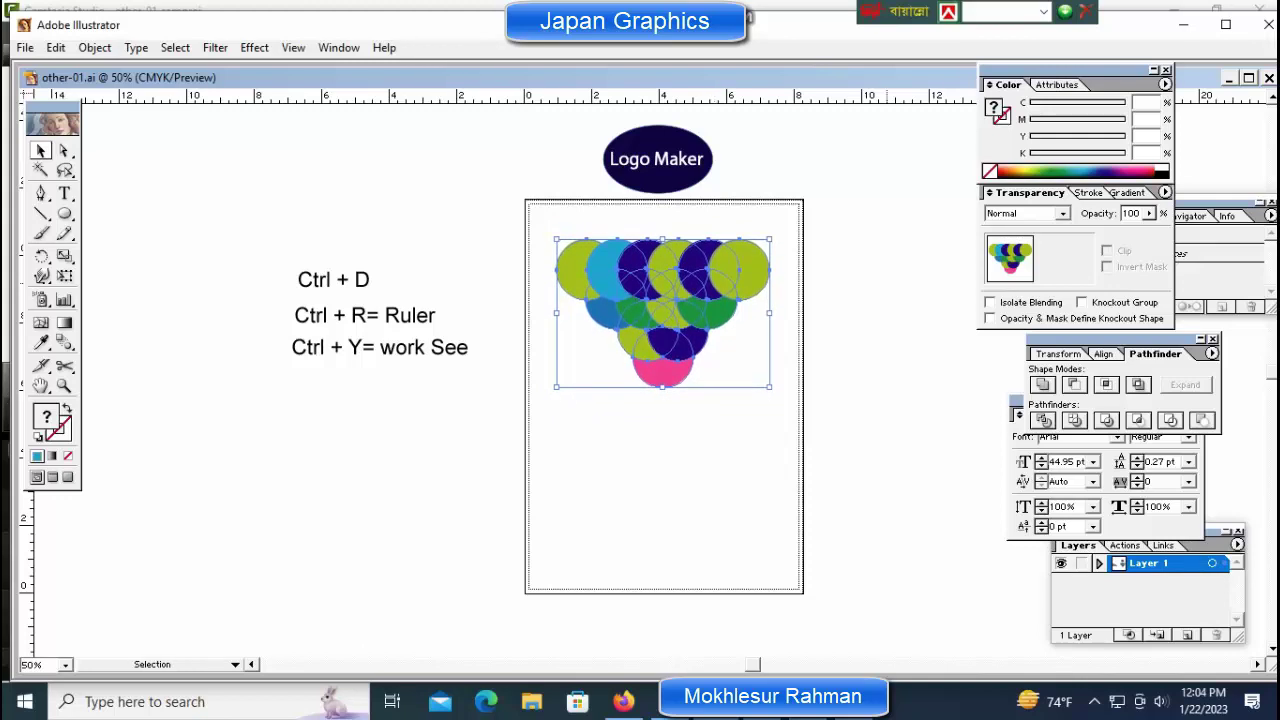
pyautogui.click(887, 340)
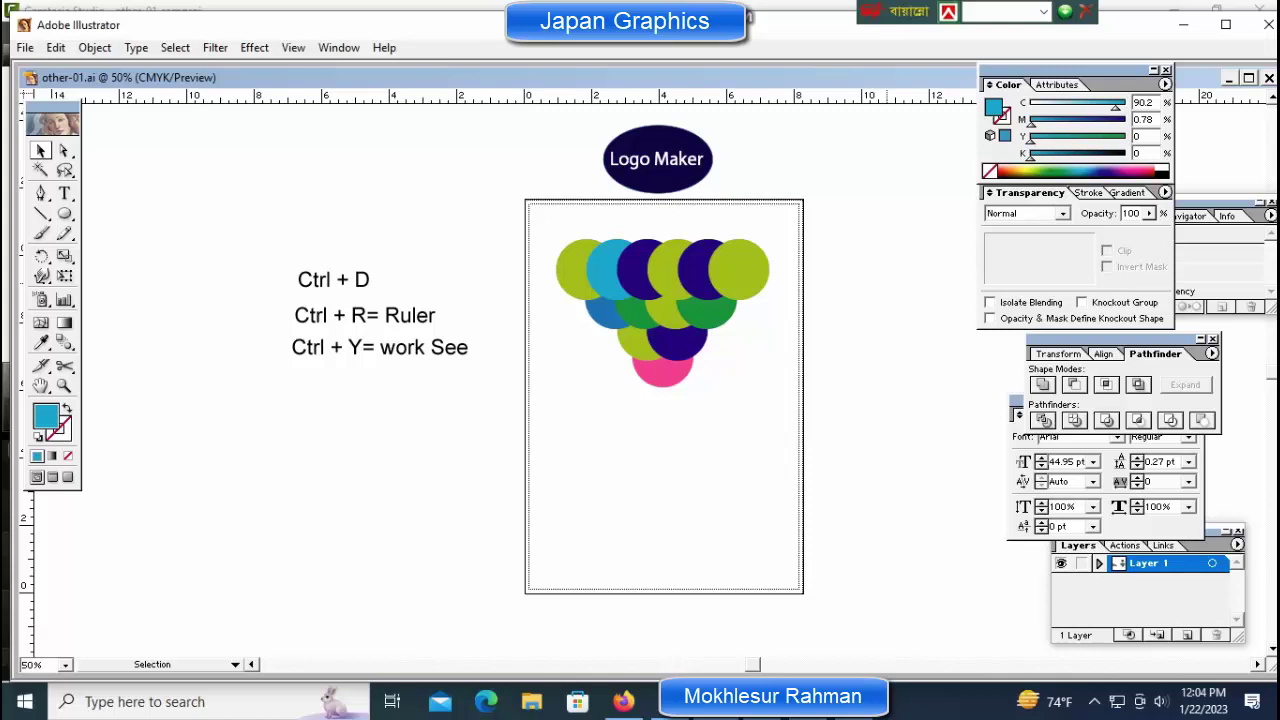
# Step: Add the text "Logo" on the page below the triangle of circles and select it as an object
pyautogui.hotkey('ctrl', 'space')
pyautogui.keyDown('ctrl'); pyautogui.click(684, 300); pyautogui.keyUp('ctrl')
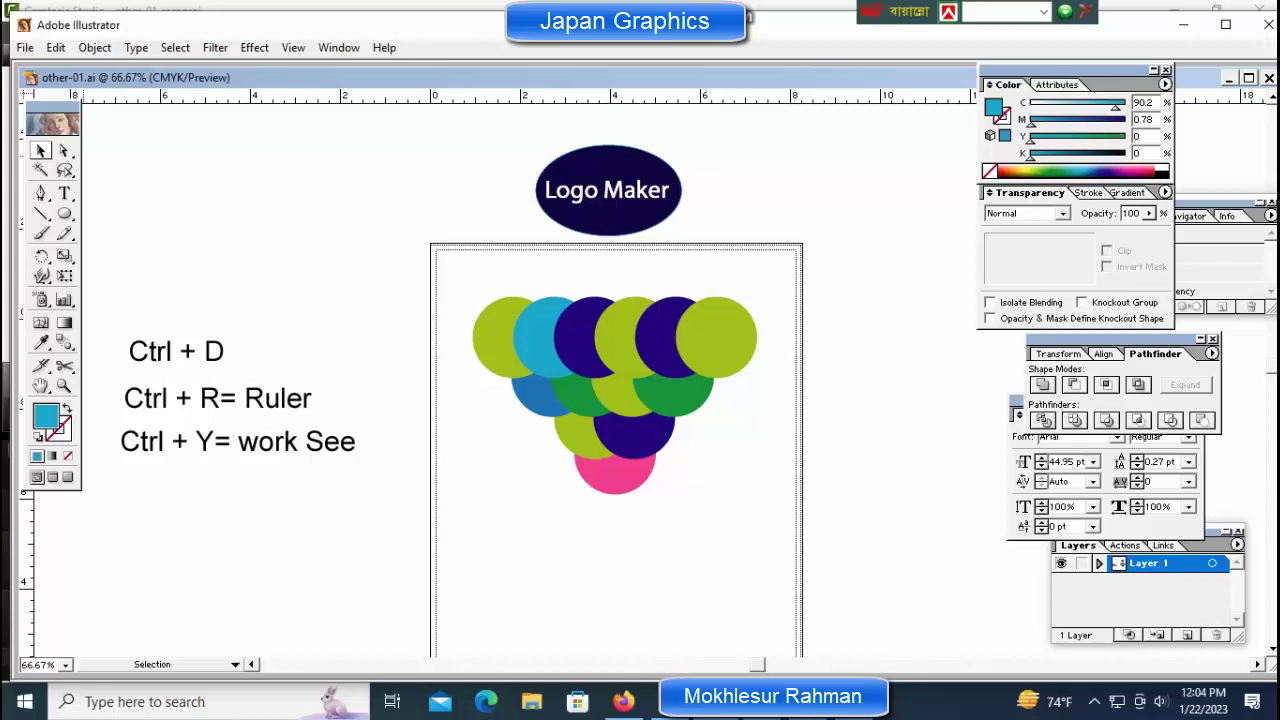
pyautogui.press('t')
pyautogui.click(527, 536)
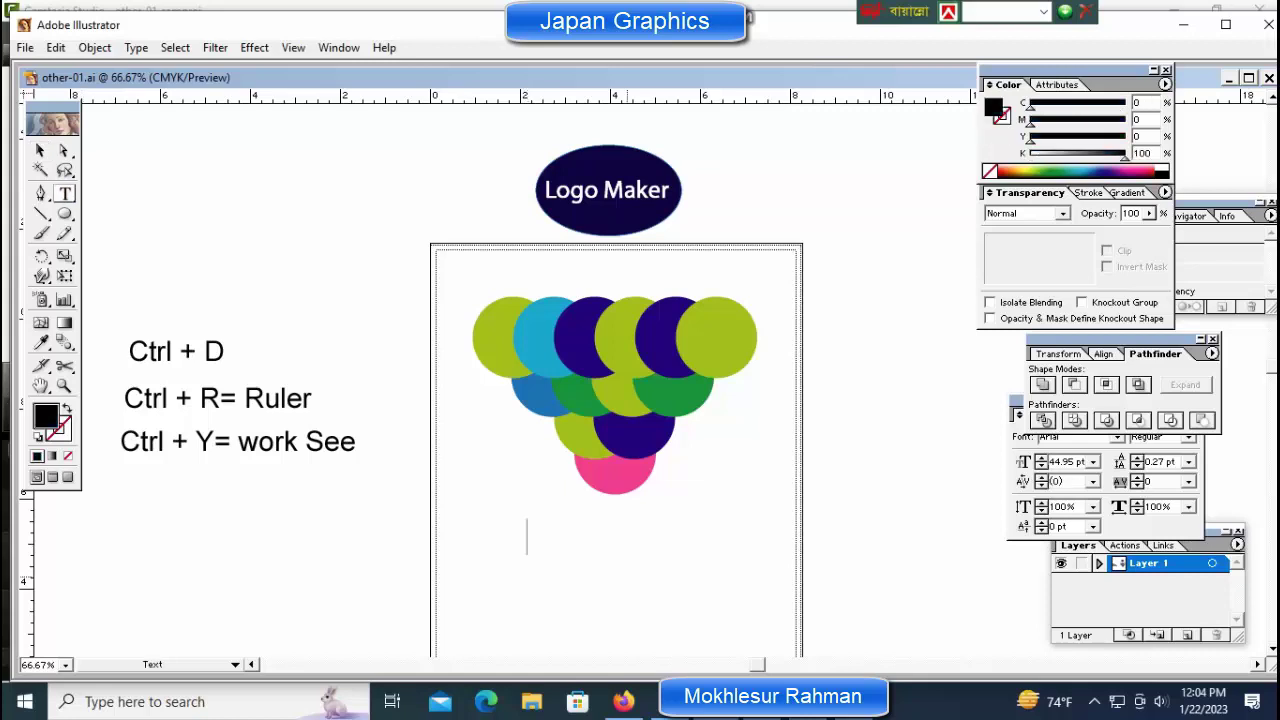
pyautogui.write('Logo')
pyautogui.press('ctrl')
pyautogui.press('shift')
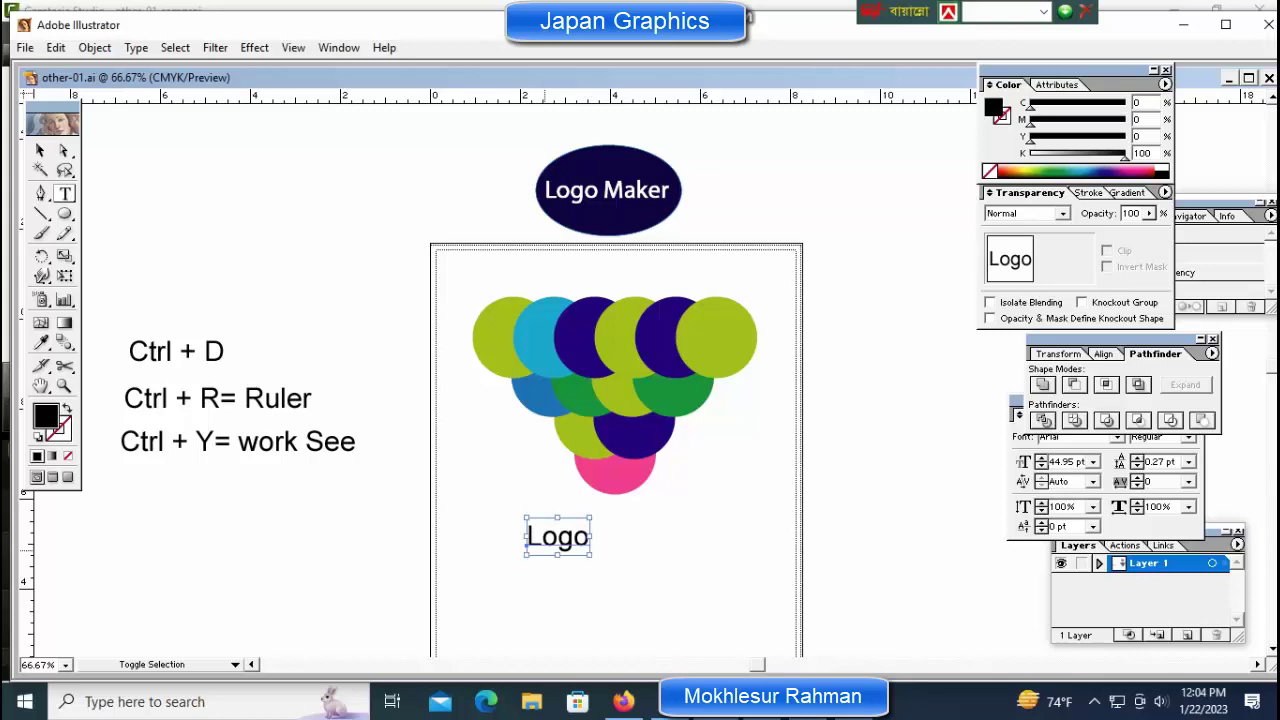
# Step: Move the "Logo" text to the right until it is centred beneath the bottom pink circle
pyautogui.hotkey('shift', 'Right')
pyautogui.hotkey('shift', 'Right')
pyautogui.hotkey('shift', 'Right')
pyautogui.hotkey('shift', 'Right')
pyautogui.hotkey('shift', 'Right')
pyautogui.hotkey('shift', 'Right')
pyautogui.hotkey('shift', 'Right')
pyautogui.hotkey('shift', 'Right')
pyautogui.hotkey('shift', 'Up')
pyautogui.hotkey('shift', 'Up')
pyautogui.hotkey('shift', 'Right')
pyautogui.hotkey('shift', 'Right')
pyautogui.hotkey('shift', 'Up')
pyautogui.hotkey('shift', 'Down')
pyautogui.hotkey('shift', 'Down')
pyautogui.hotkey('shift', 'Down')
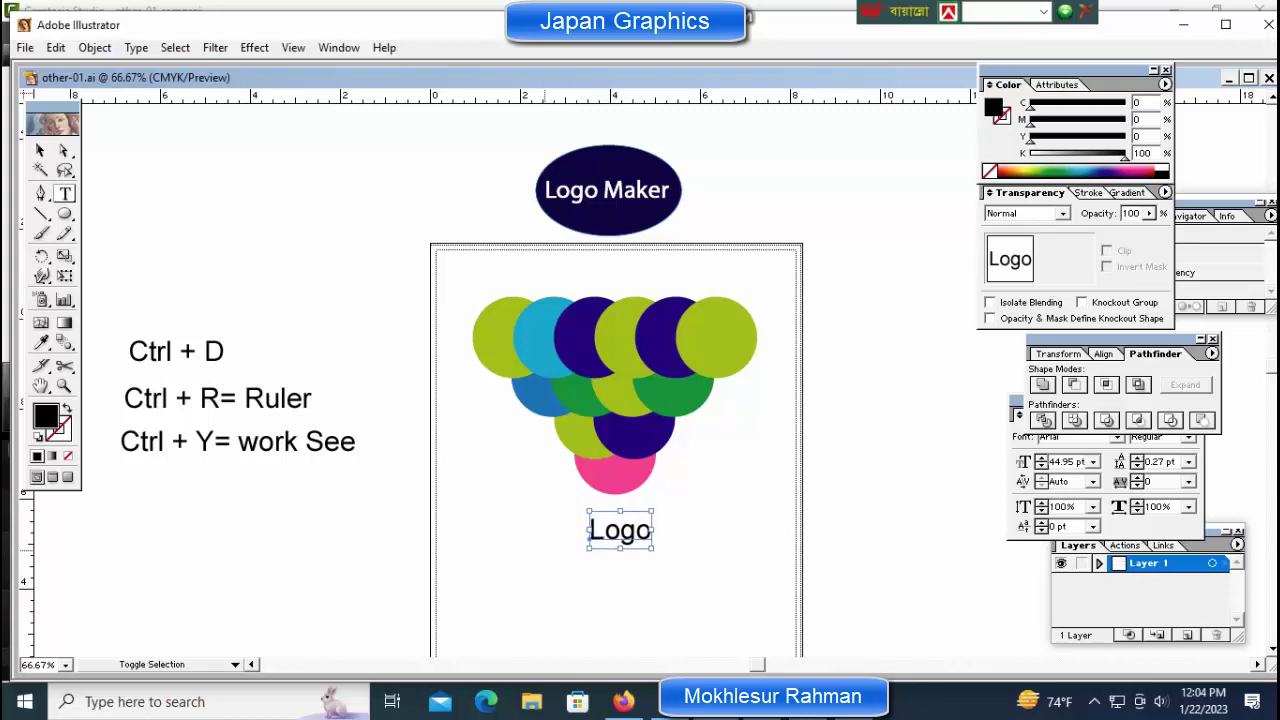
pyautogui.hotkey('ctrl', 'shift', 'Left')
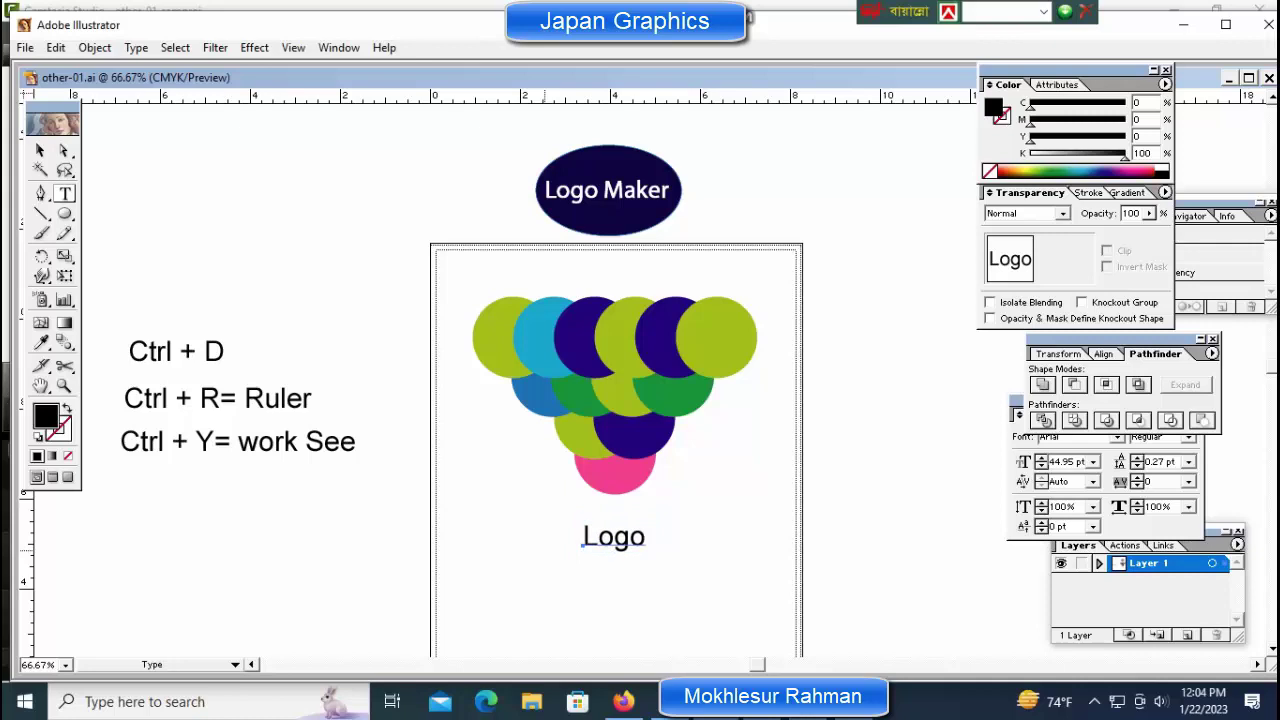
pyautogui.press('Escape')
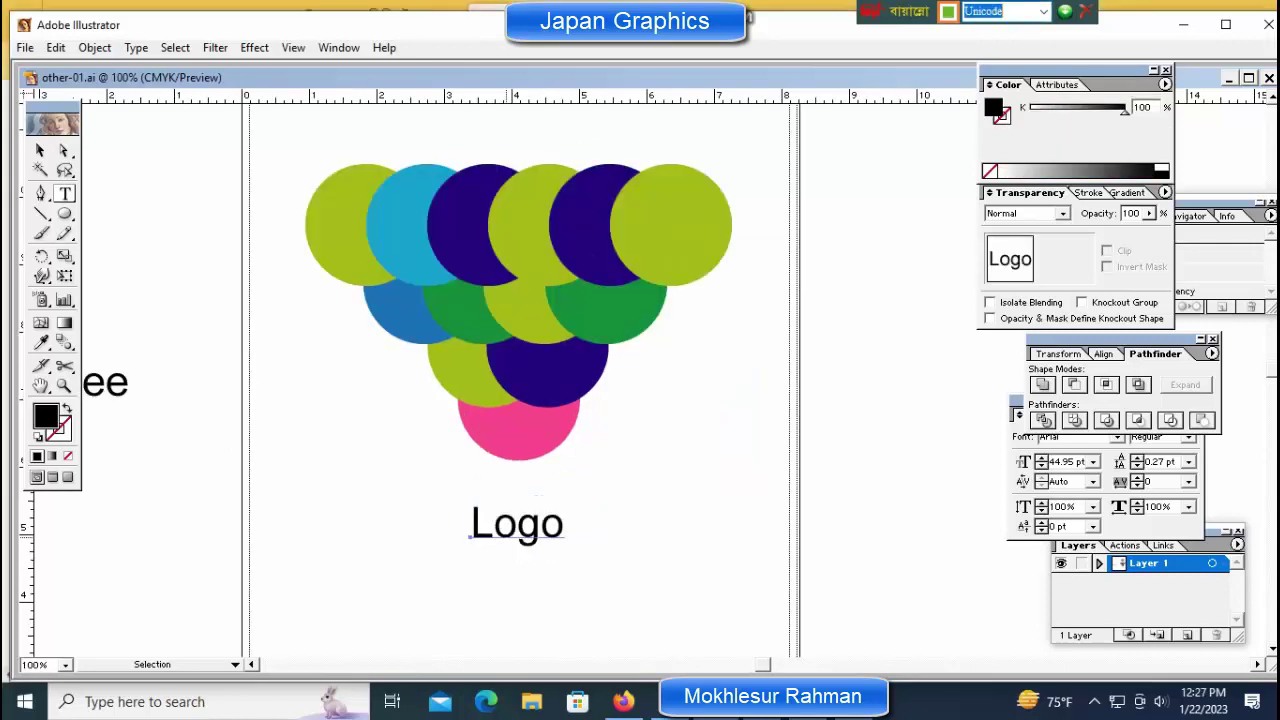
# Step: Shift the "Logo" text slightly up and left, and append a hyphen to it
pyautogui.moveTo(508, 536); pyautogui.dragTo(494, 520)
pyautogui.click(546, 506)
pyautogui.click(549, 508)
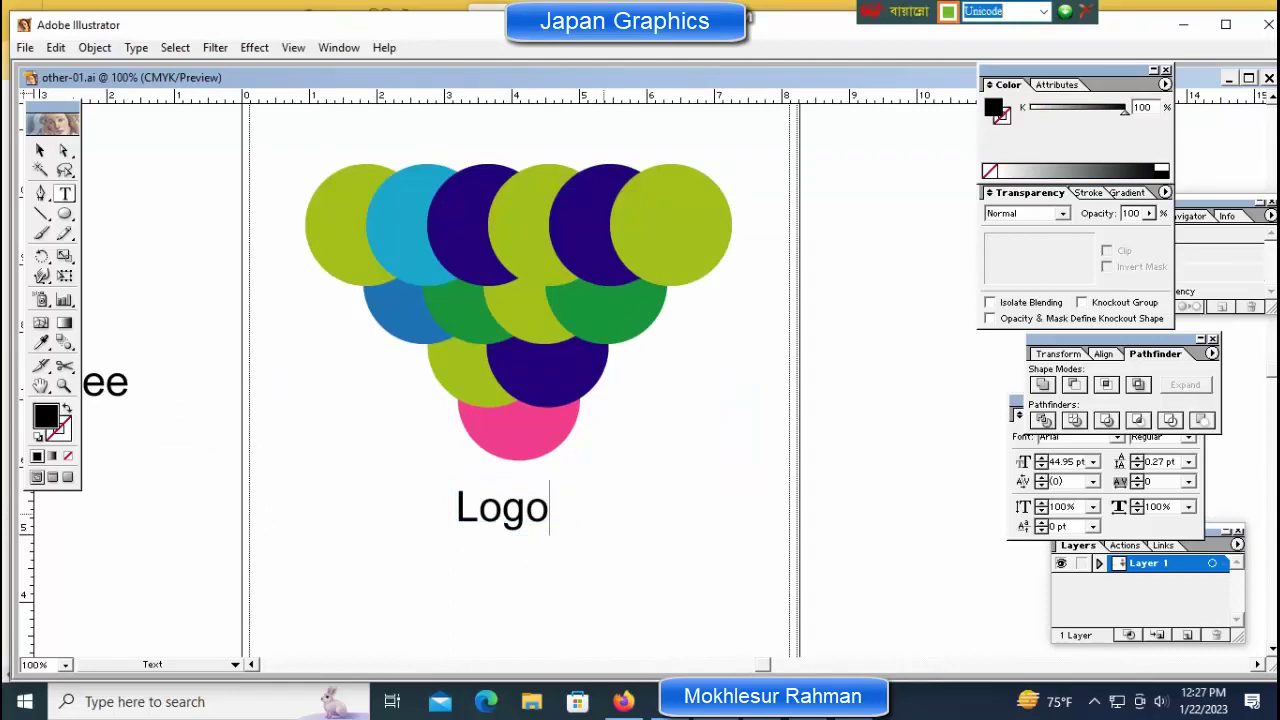
pyautogui.write('-')
# Step: Move the "Logo-" text left and down to make room for a word beside it, and deselect it
pyautogui.keyDown('ctrl'); pyautogui.click(485, 520); pyautogui.keyUp('ctrl')
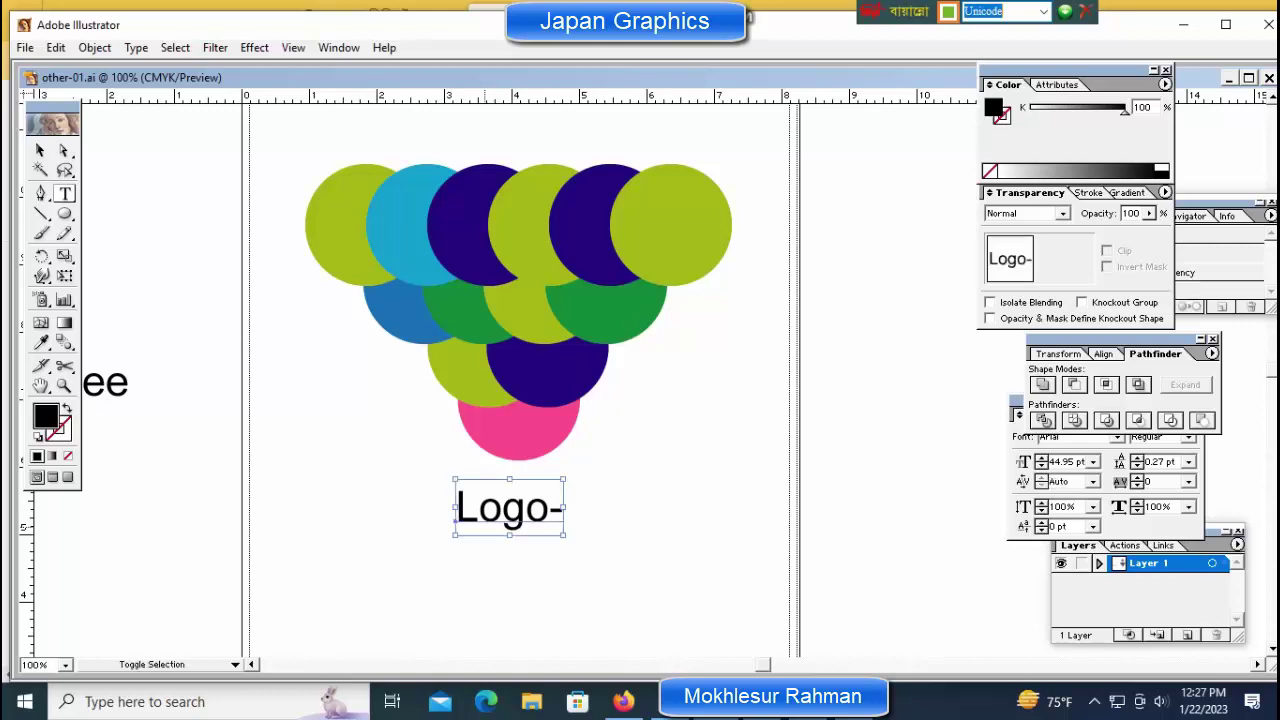
pyautogui.hotkey('shift', 'Left')
pyautogui.hotkey('shift', 'Left')
pyautogui.hotkey('shift', 'Left')
pyautogui.hotkey('shift', 'Left')
pyautogui.hotkey('shift', 'Left')
pyautogui.hotkey('shift', 'Left')
pyautogui.hotkey('shift', 'Left')
pyautogui.hotkey('shift', 'Left')
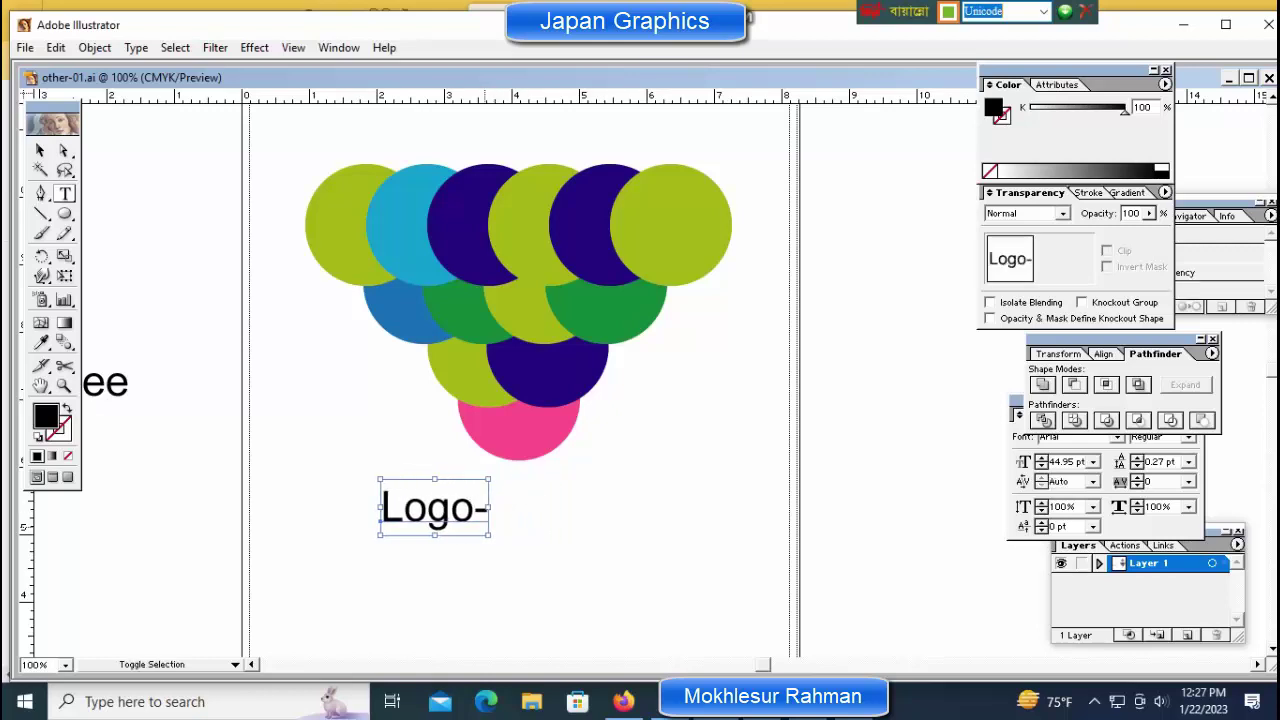
pyautogui.hotkey('shift', 'Down')
pyautogui.hotkey('shift', 'Down')
pyautogui.hotkey('shift', 'Down')
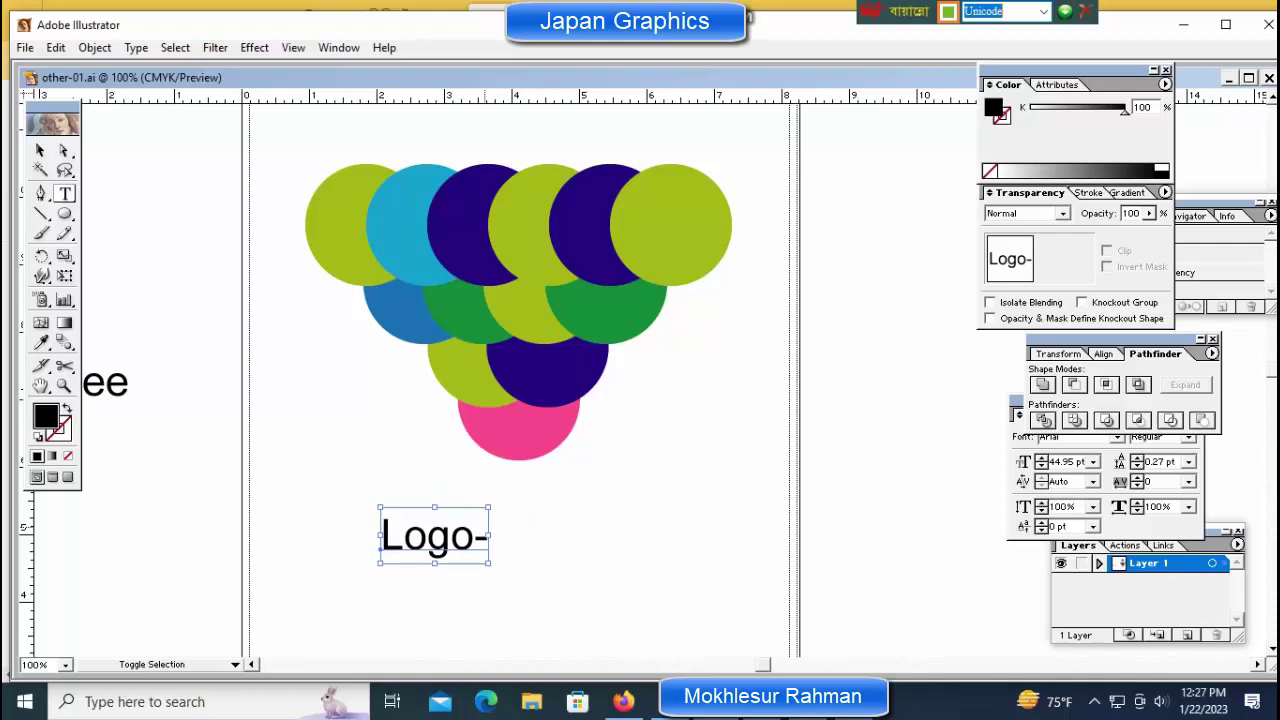
pyautogui.hotkey('ctrl', 'shift', 'a')
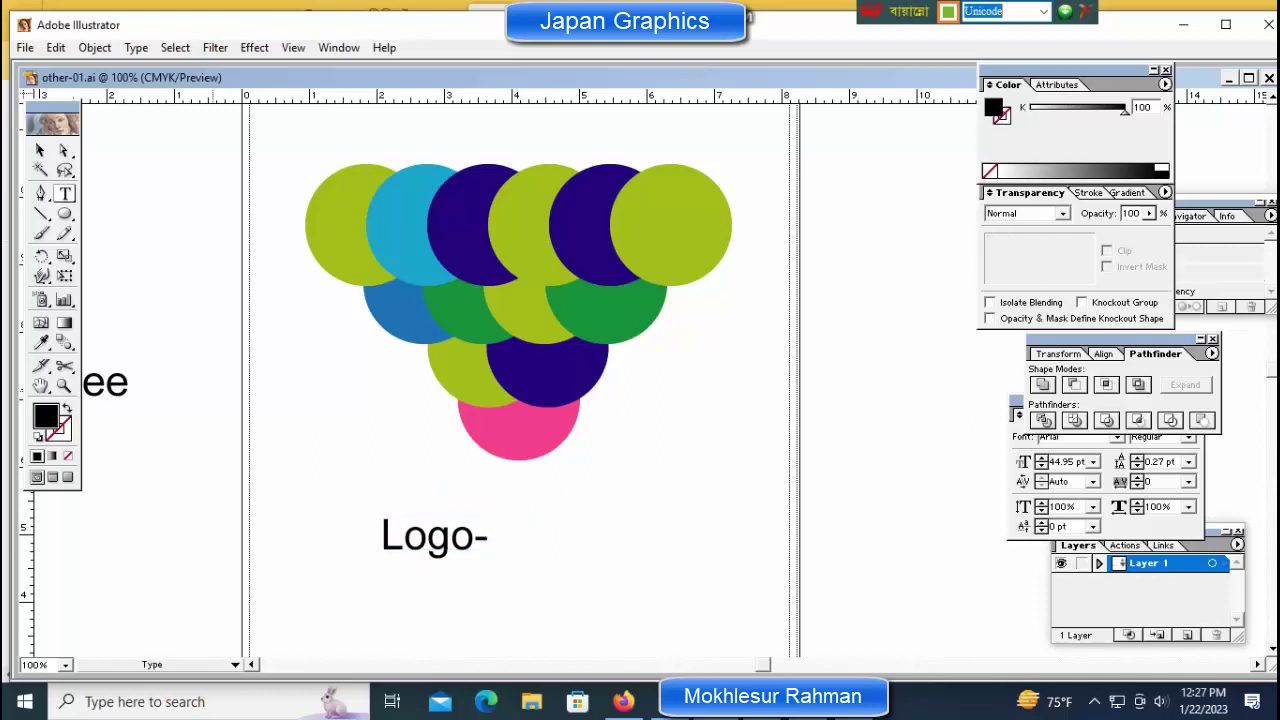
# Step: Paste the copied word "dependent" and place it just right of "Logo-" on the same line
pyautogui.click(56, 48)
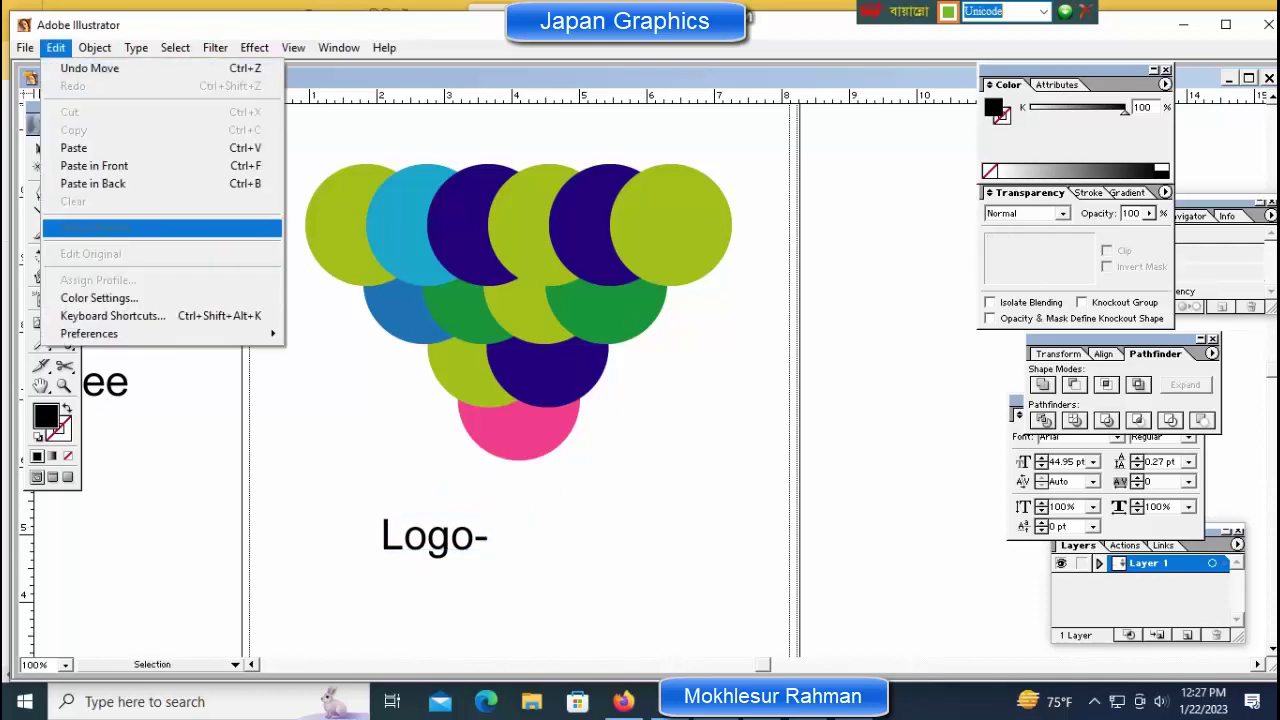
pyautogui.press('Up')
pyautogui.press('Up')
pyautogui.press('Up')
pyautogui.press('Up')
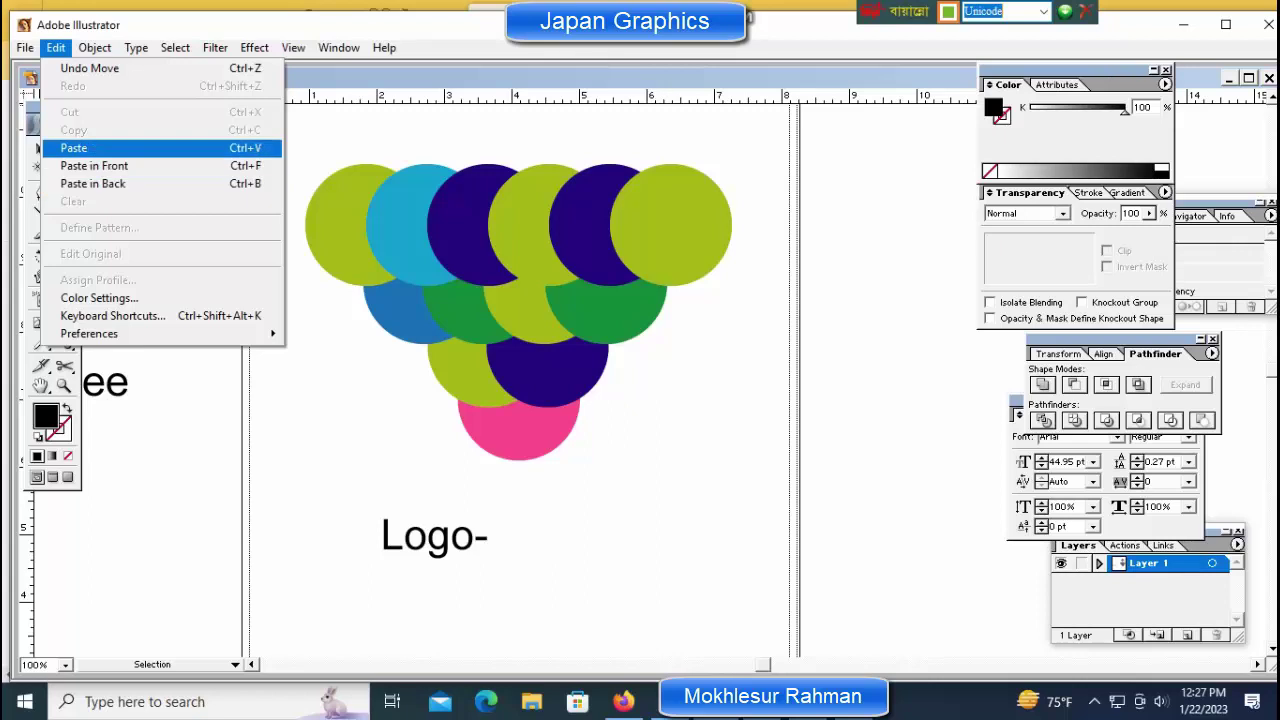
pyautogui.press('Return')
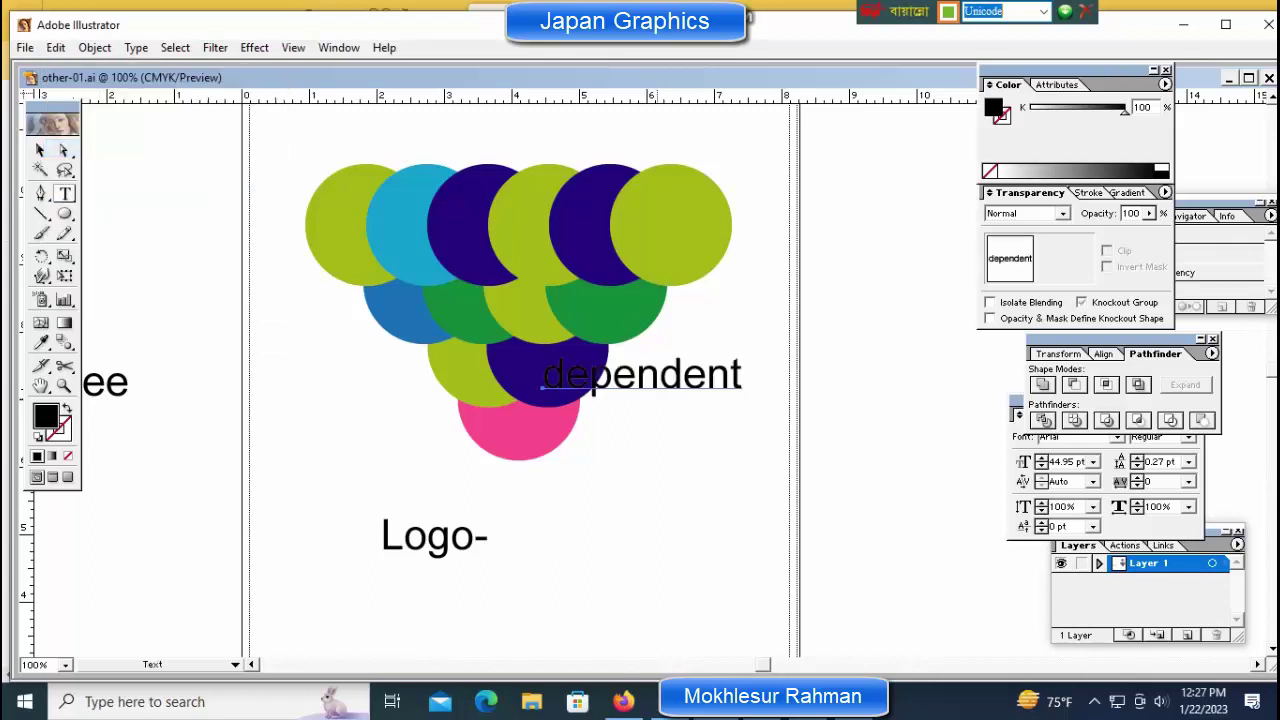
pyautogui.moveTo(642, 383); pyautogui.dragTo(603, 545)
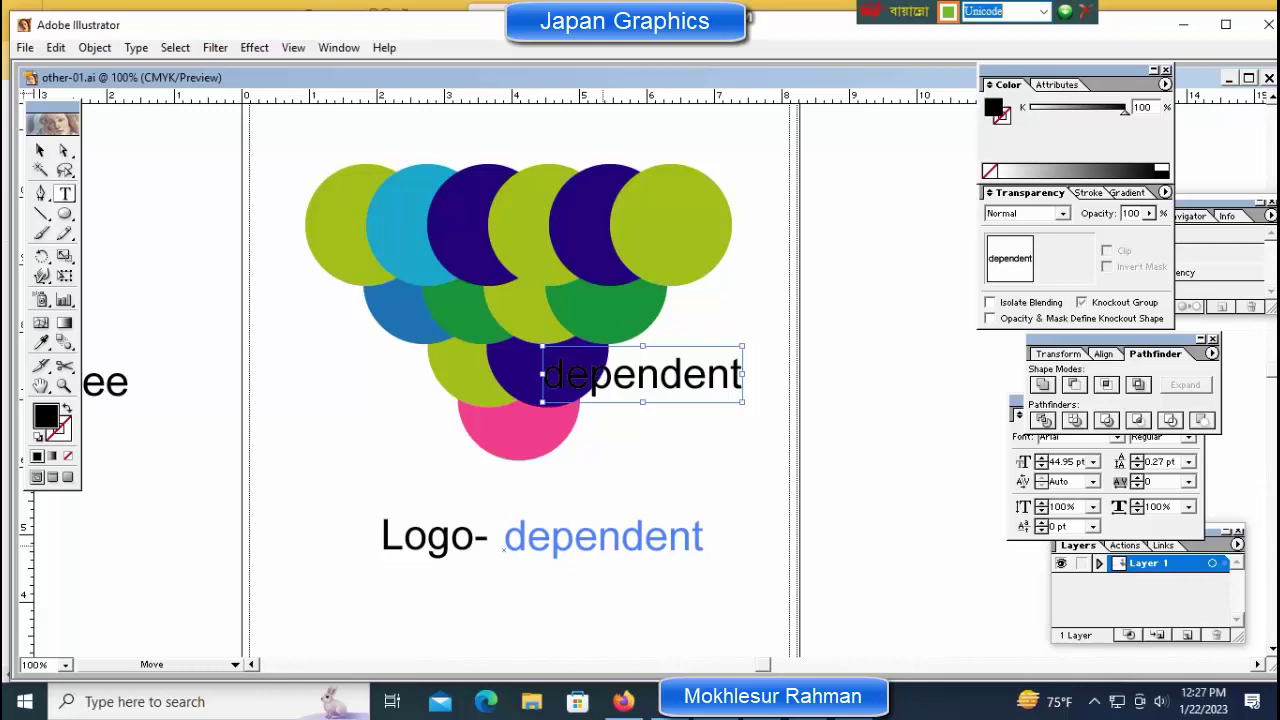
# Step: Select the lowercase "d" at the start of "dependent" and remove it, leaving "ependent" beside "Logo-"
pyautogui.moveTo(503, 548); pyautogui.dragTo(527, 535)
pyautogui.press('t')
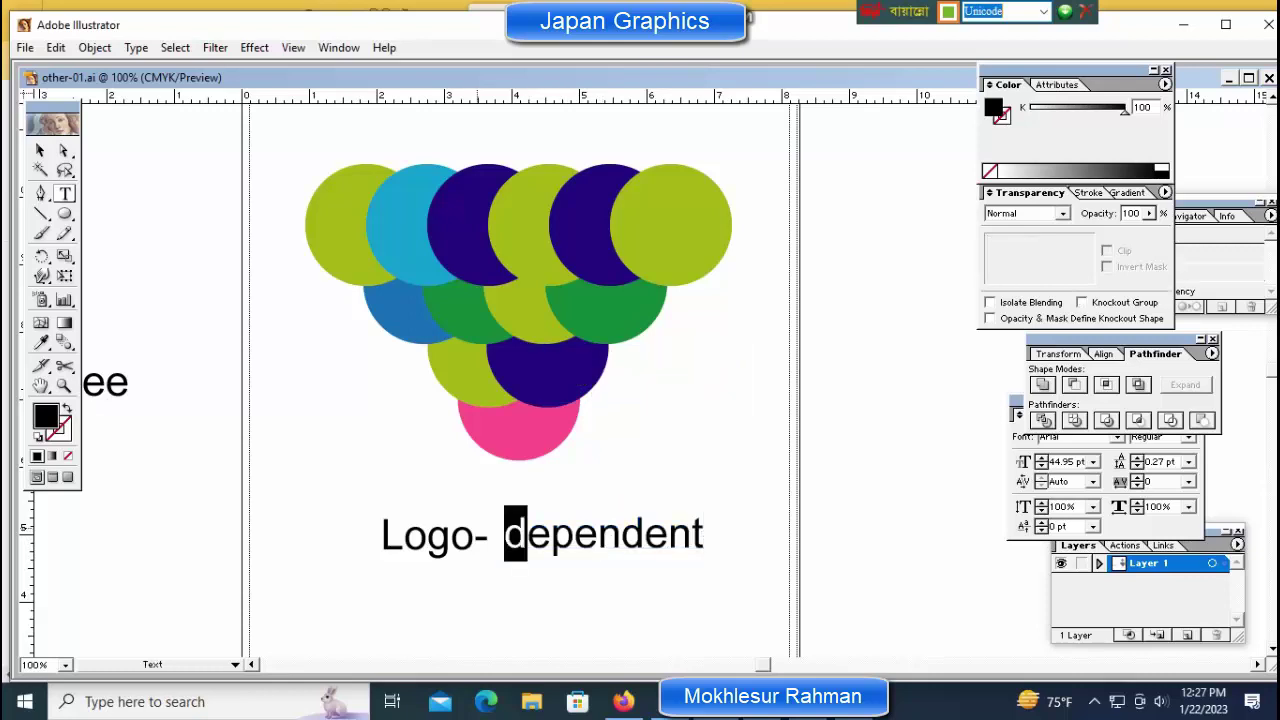
pyautogui.write('?')
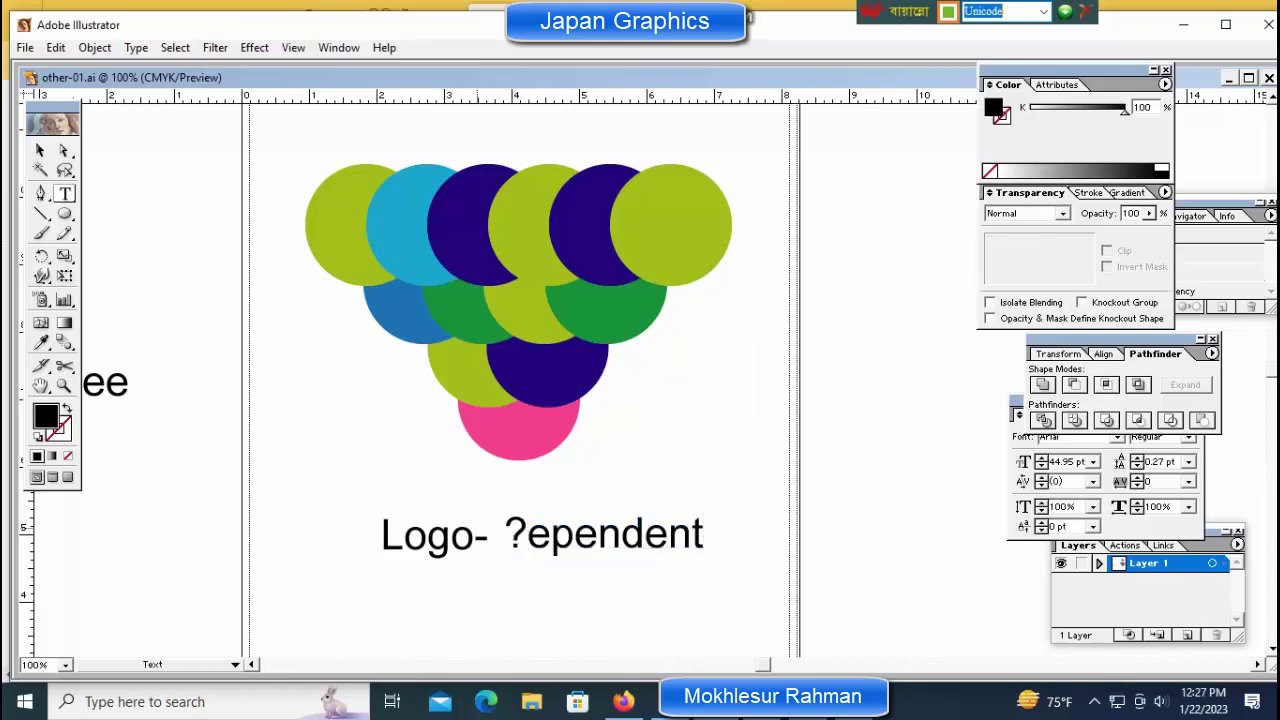
pyautogui.press('BackSpace')
pyautogui.press('Escape')
# Step: Switch the keyboard input language to English and try to insert a capital "D" before "ependent"
pyautogui.click(1043, 11)
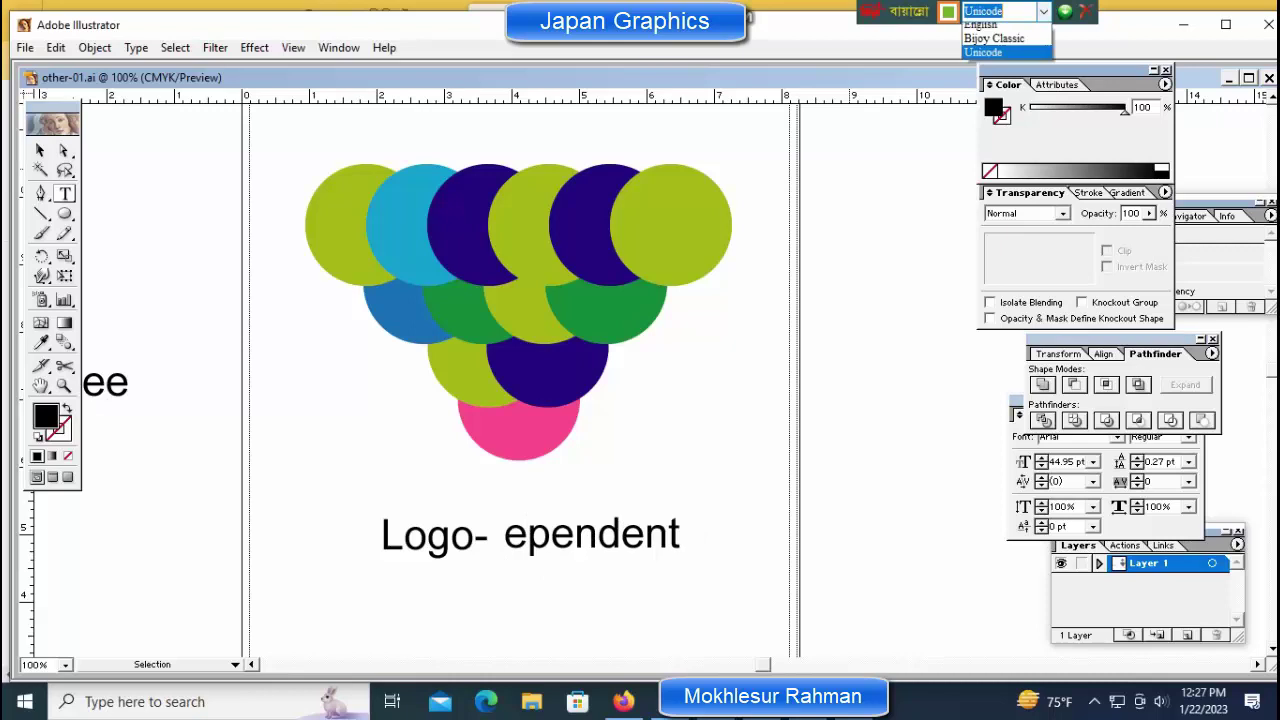
pyautogui.click(1000, 26)
pyautogui.click(505, 534)
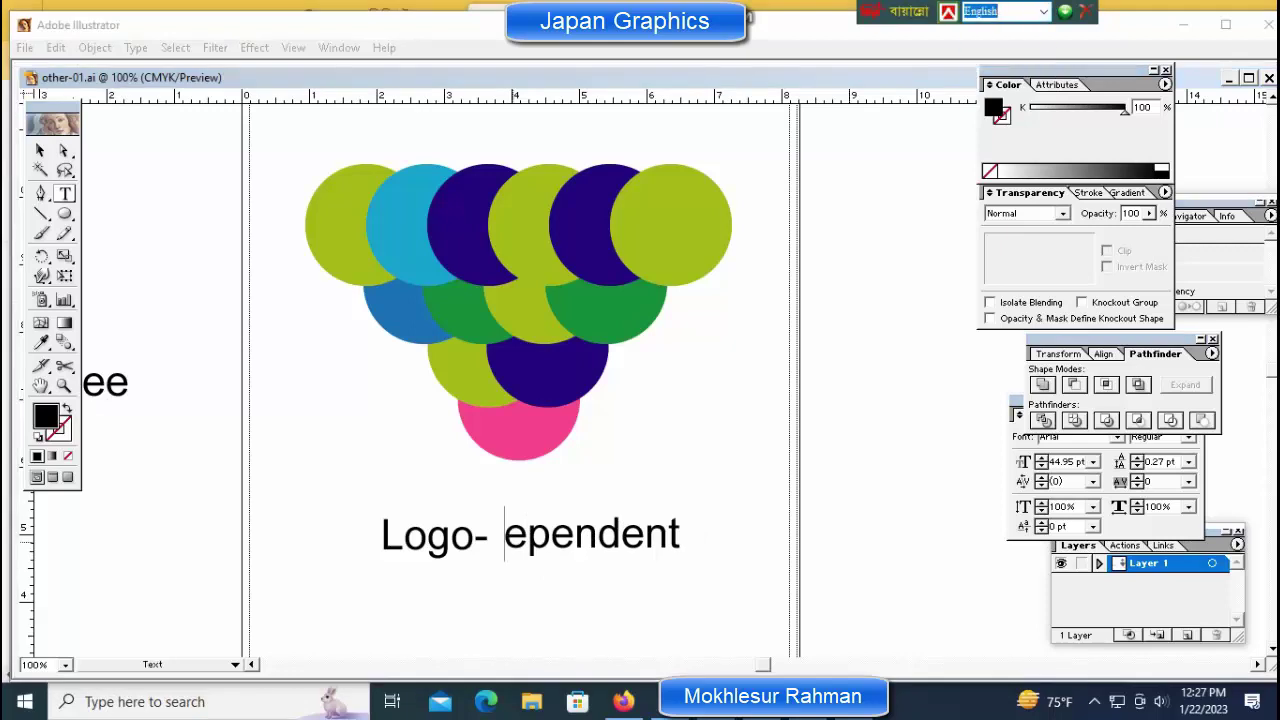
pyautogui.write('D')
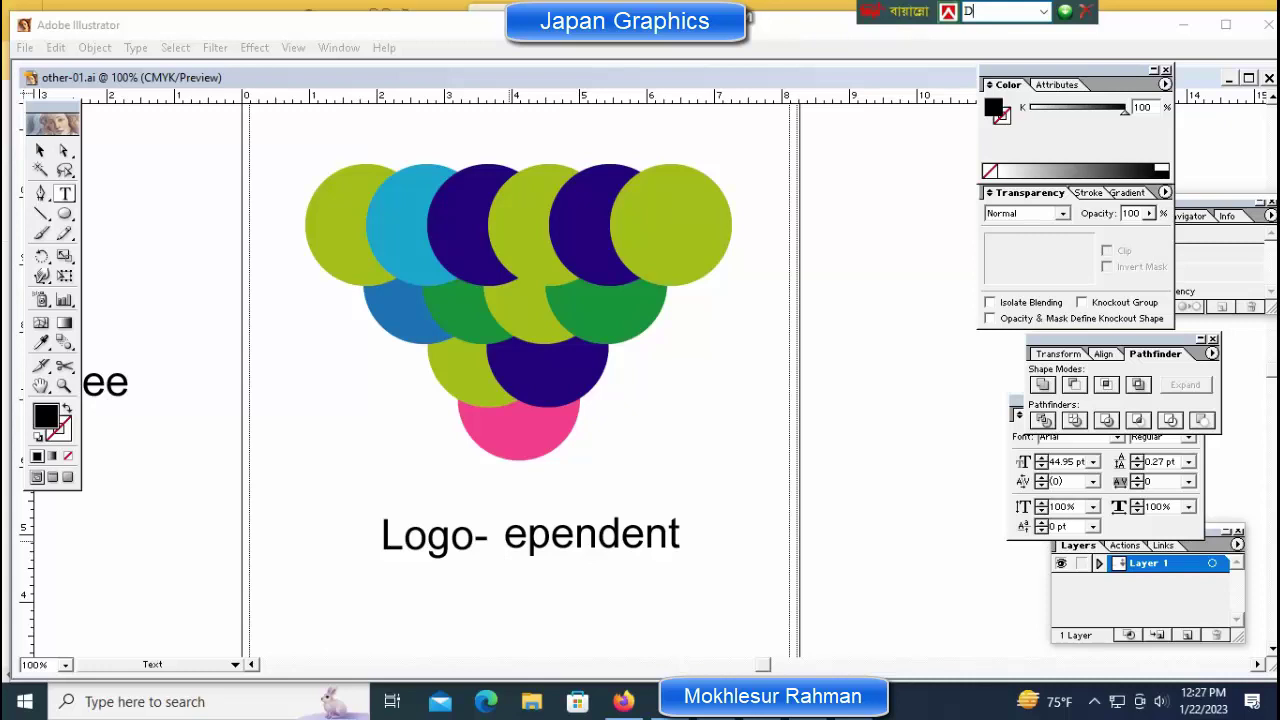
pyautogui.write('D')
# Step: Move "ependent" to the right and insert a capital "D" at its start to make "Dependent"
pyautogui.moveTo(590, 535); pyautogui.dragTo(685, 533)
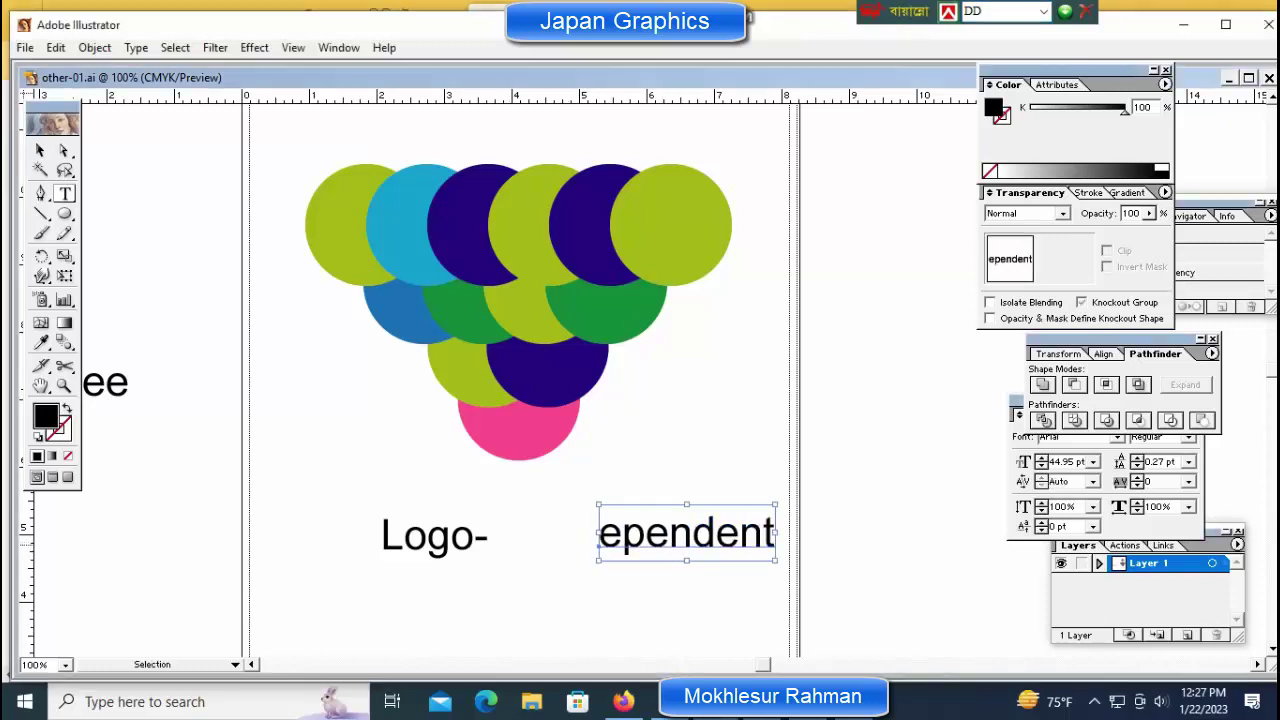
pyautogui.click(600, 537)
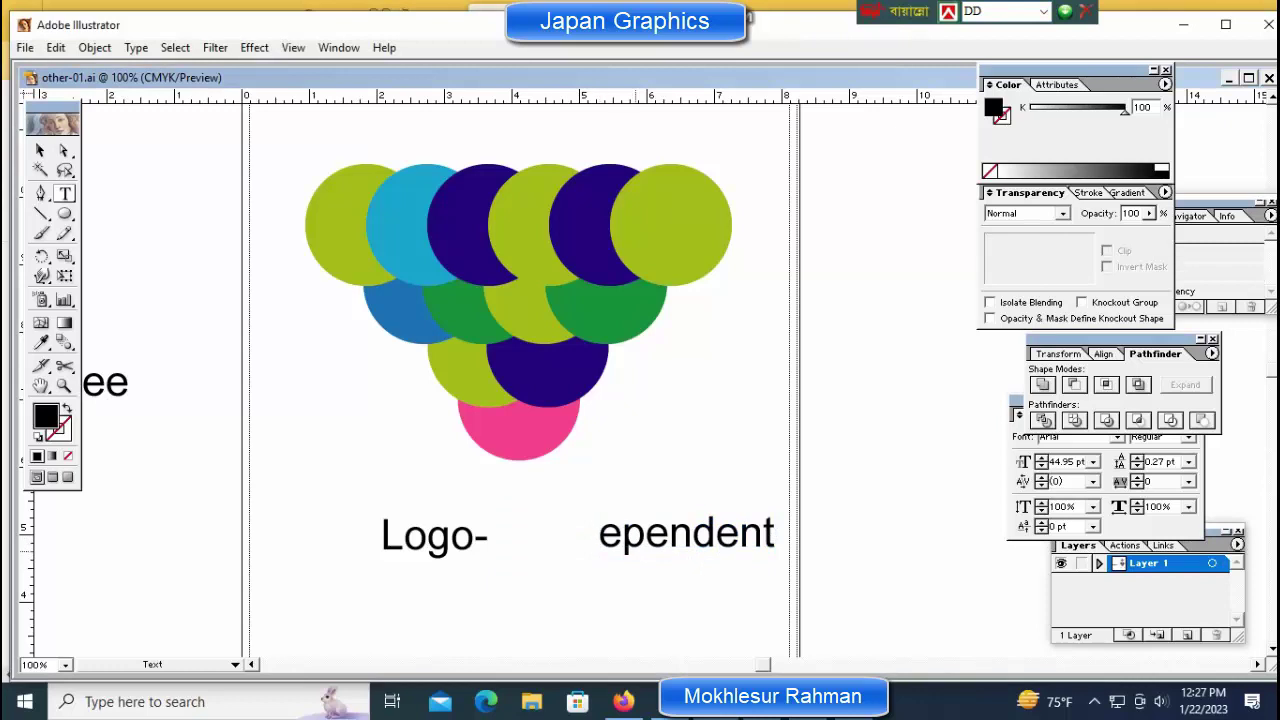
pyautogui.write('d')
pyautogui.press('BackSpace')
pyautogui.write('D')
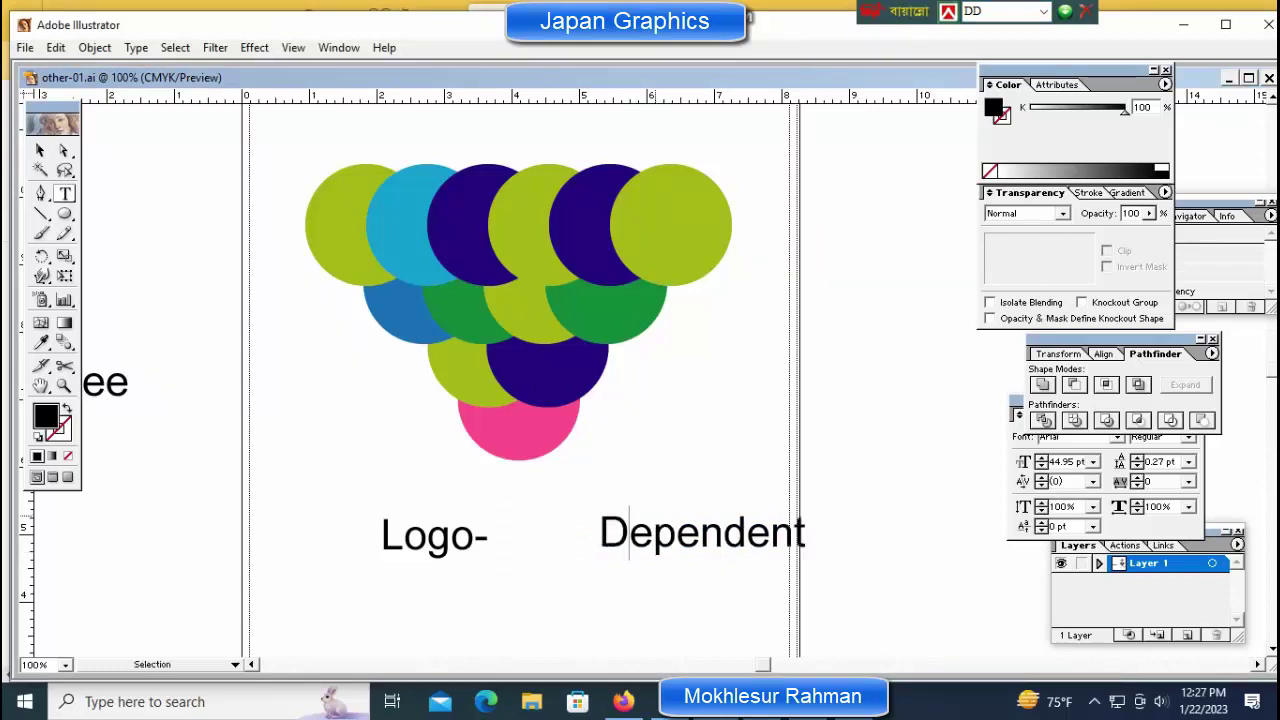
# Step: Move the word "Dependent" left until it sits just after the hyphen of "Logo-"
pyautogui.keyDown('ctrl'); pyautogui.click(662, 527); pyautogui.keyUp('ctrl')
pyautogui.hotkey('ctrl', 'shift', 'Left')
pyautogui.hotkey('ctrl', 'shift', 'Left')
pyautogui.hotkey('ctrl', 'shift', 'Left')
pyautogui.hotkey('ctrl', 'shift', 'Left')
pyautogui.hotkey('ctrl', 'shift', 'Left')
pyautogui.hotkey('ctrl', 'shift', 'Left')
pyautogui.hotkey('ctrl', 'shift', 'Left')
pyautogui.hotkey('ctrl', 'shift', 'Left')
pyautogui.hotkey('ctrl', 'shift', 'Left')
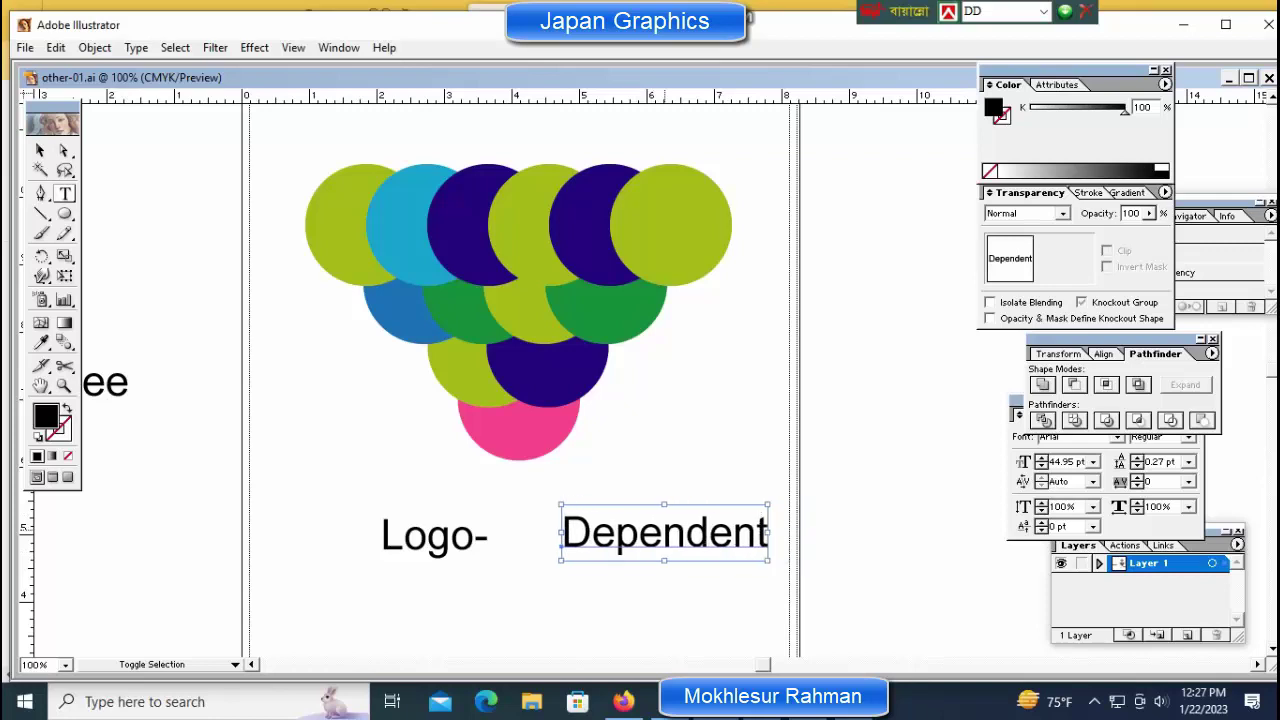
pyautogui.hotkey('shift', 'Left')
pyautogui.hotkey('shift', 'Left')
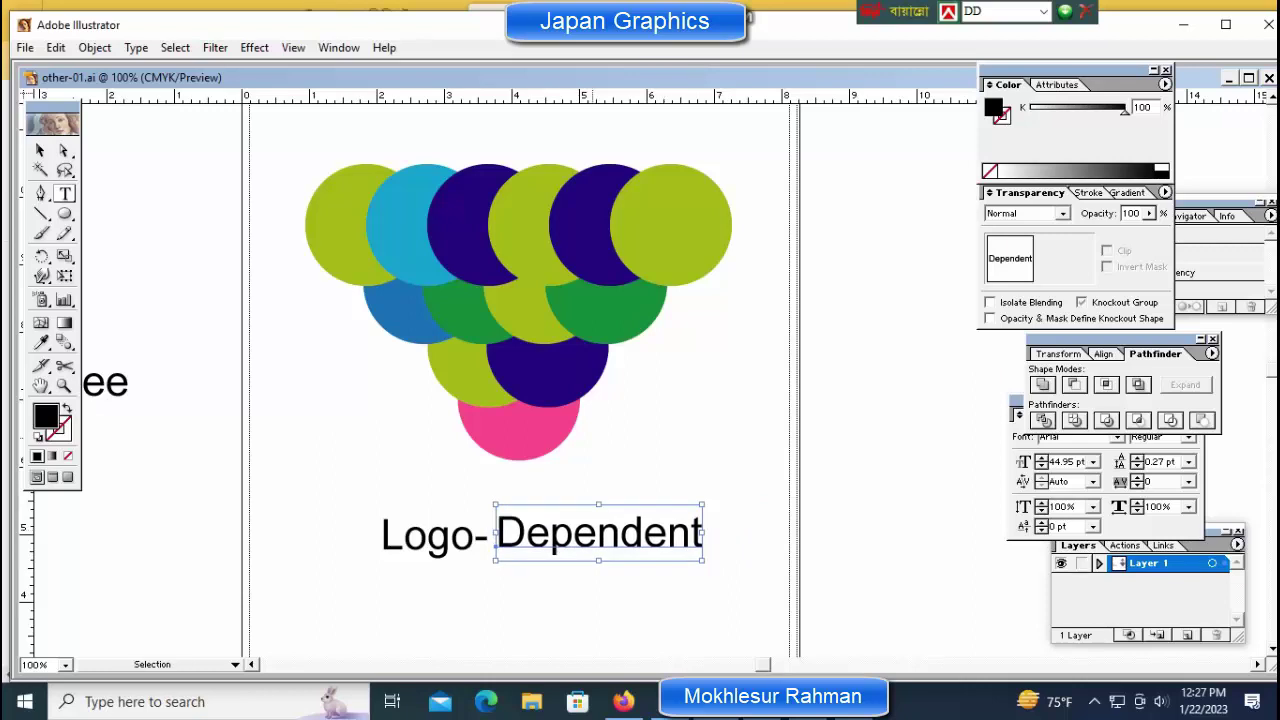
# Step: Move "Logo-" and "Dependent" together left and slightly up to centre them beneath the pink circle, and deselect them
pyautogui.keyDown('ctrl'); pyautogui.click(434, 536); pyautogui.keyUp('ctrl')
pyautogui.moveTo(333, 509); pyautogui.dragTo(715, 569)
pyautogui.hotkey('ctrl', 'shift', 'Left')
pyautogui.hotkey('ctrl', 'shift', 'Left')
pyautogui.hotkey('ctrl', 'shift', 'Left')
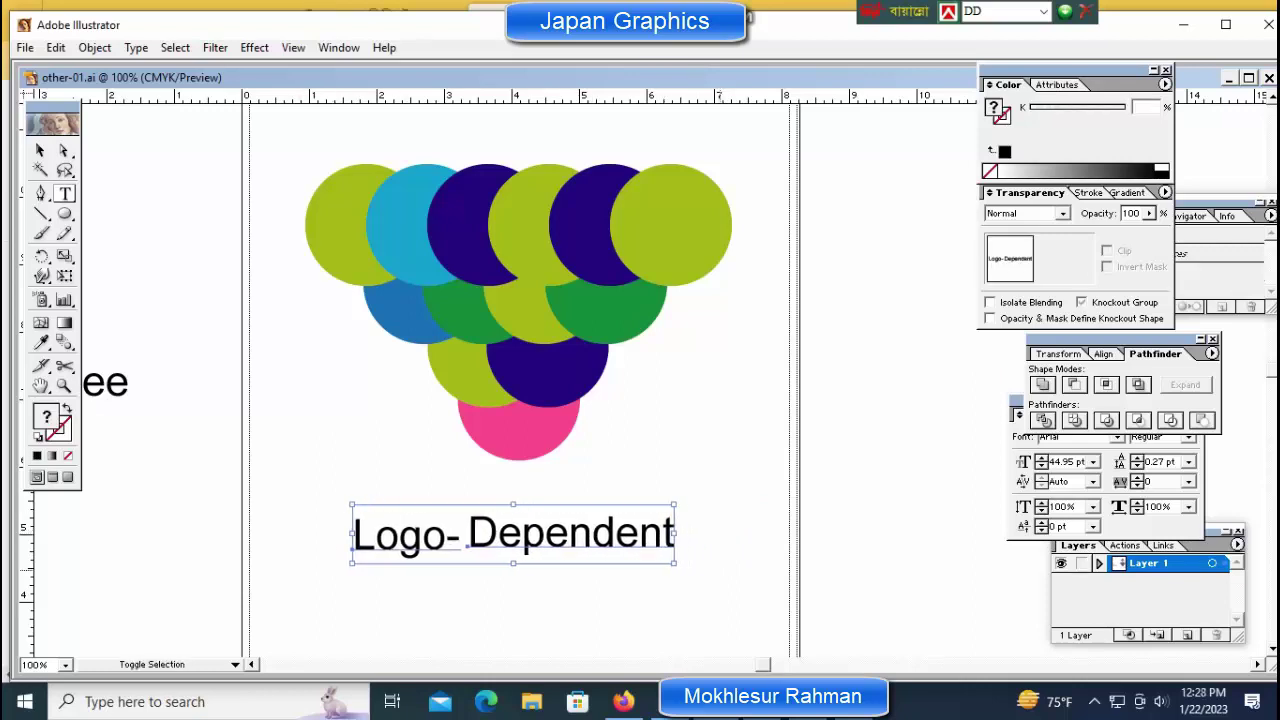
pyautogui.hotkey('shift', 'Up')
pyautogui.hotkey('shift', 'Up')
pyautogui.hotkey('shift', 'Down')
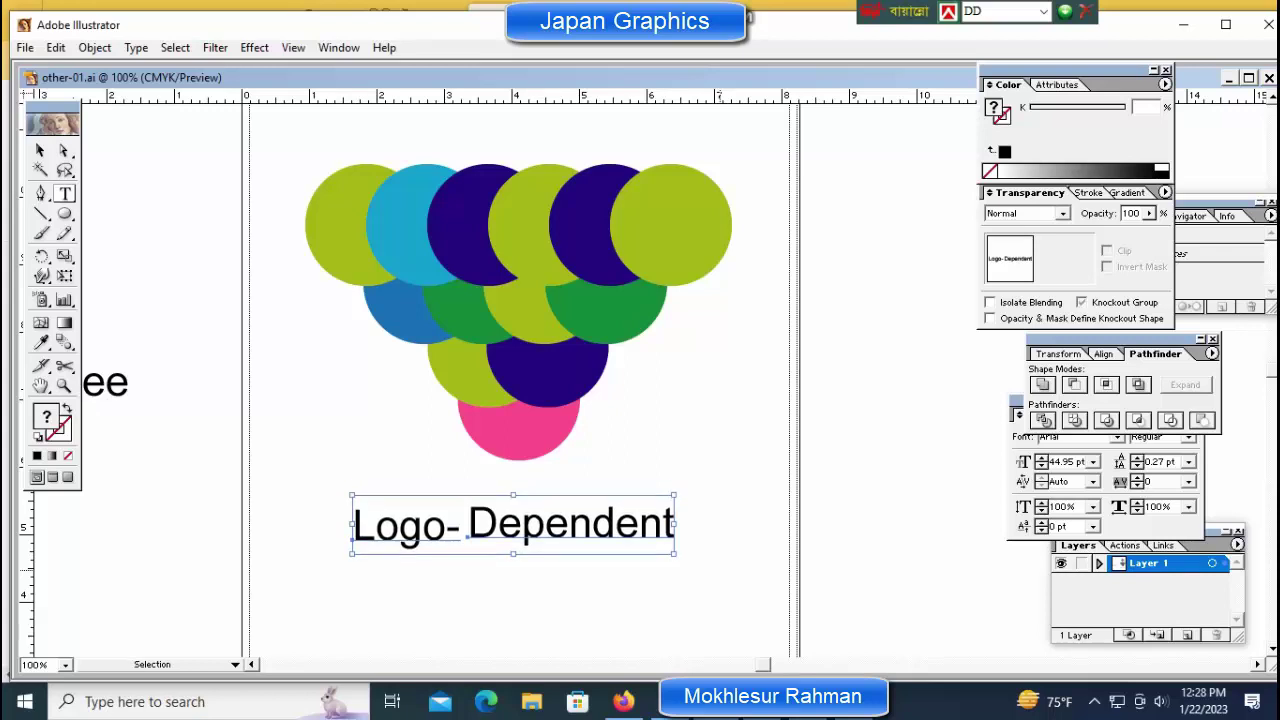
pyautogui.keyDown('ctrl'); pyautogui.click(754, 514); pyautogui.keyUp('ctrl')
# Step: Recolour both "Logo-" and "Dependent" with a CMYK crimson fill of C 9.02, M 94.12, Y 38.82, K 1.57
pyautogui.keyDown('ctrl'); pyautogui.click(570, 528); pyautogui.keyUp('ctrl')
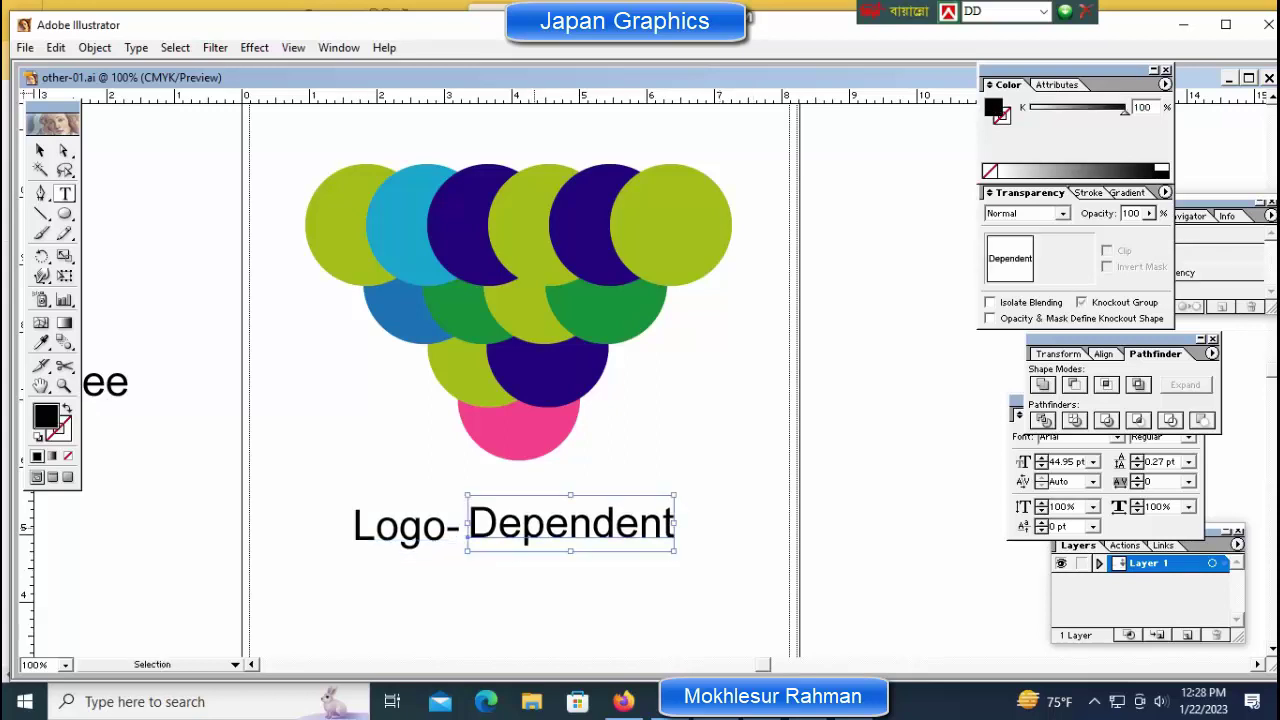
pyautogui.keyDown('ctrl'); pyautogui.keyDown('shift'); pyautogui.click(400, 524); pyautogui.keyUp('shift'); pyautogui.keyUp('ctrl')
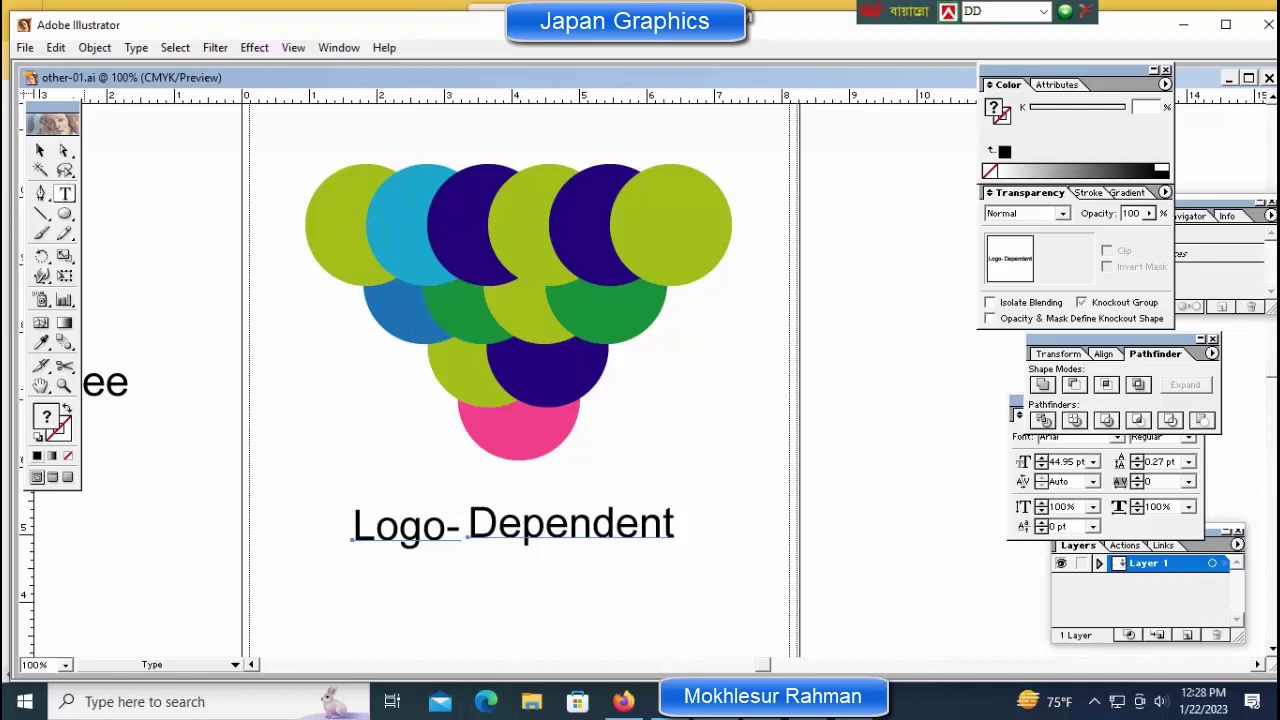
pyautogui.click(37, 456)
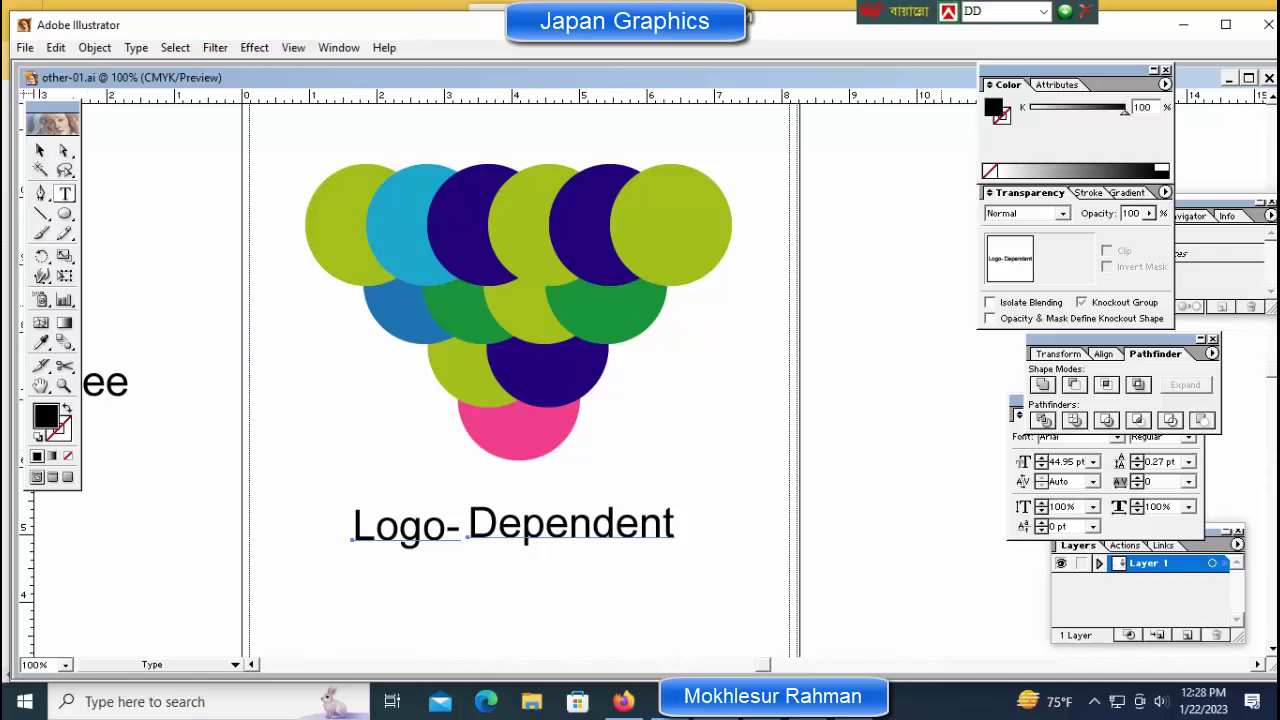
pyautogui.click(1165, 84)
pyautogui.click(1070, 166)
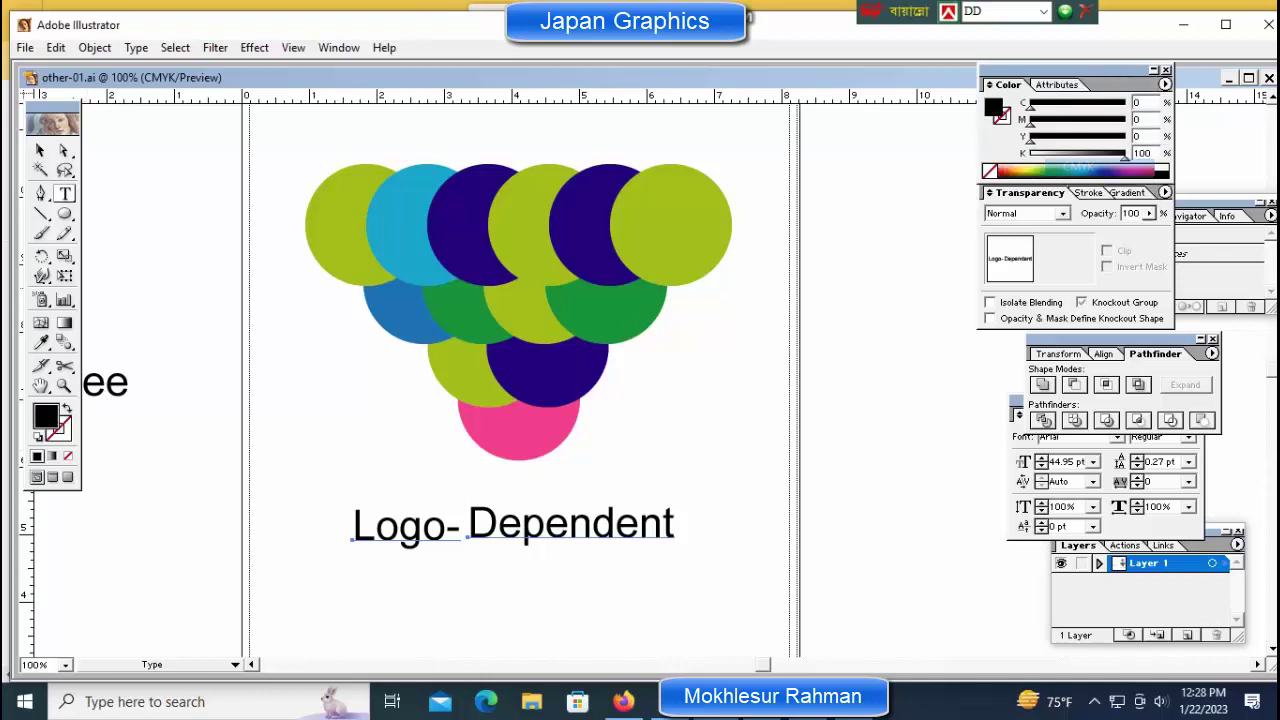
pyautogui.click(1143, 172)
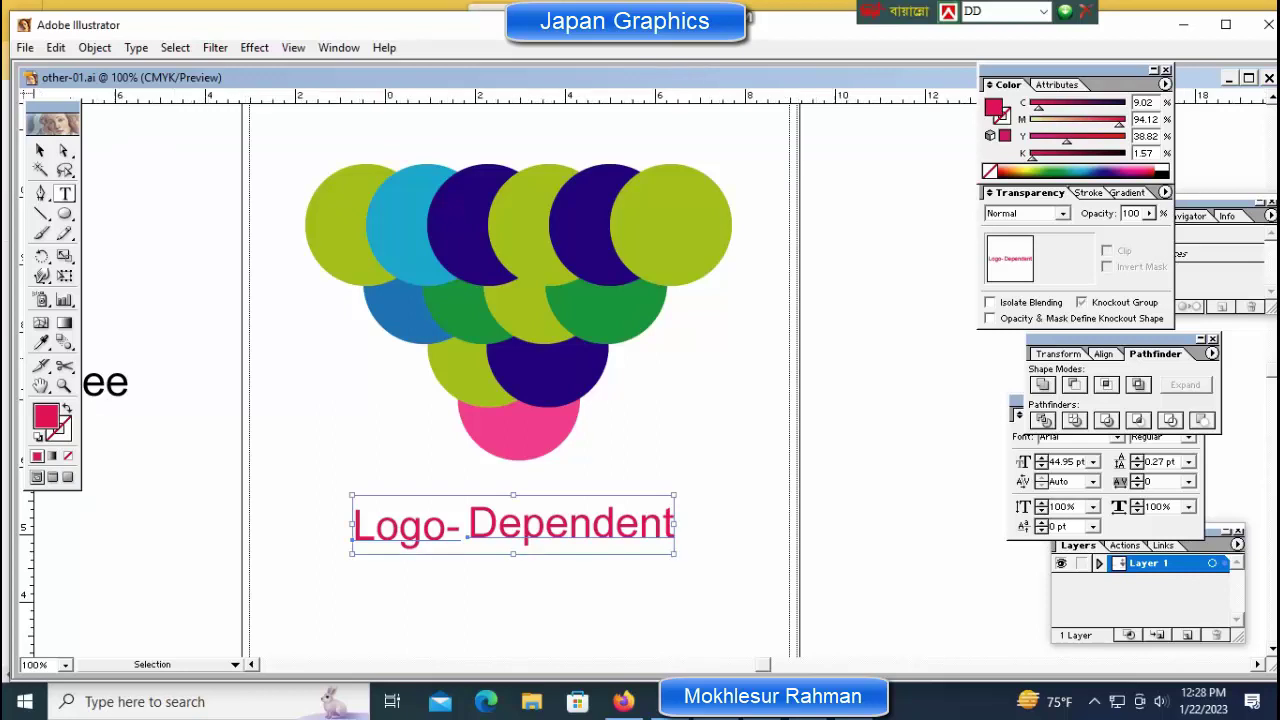
# Step: Deselect the caption and draw a rounded rectangle that encloses the whole circle triangle, ending just above the caption
pyautogui.hotkey('ctrl', '-')
pyautogui.hotkey('ctrl', '-')
pyautogui.keyDown('ctrl'); pyautogui.click(784, 360); pyautogui.keyUp('ctrl')
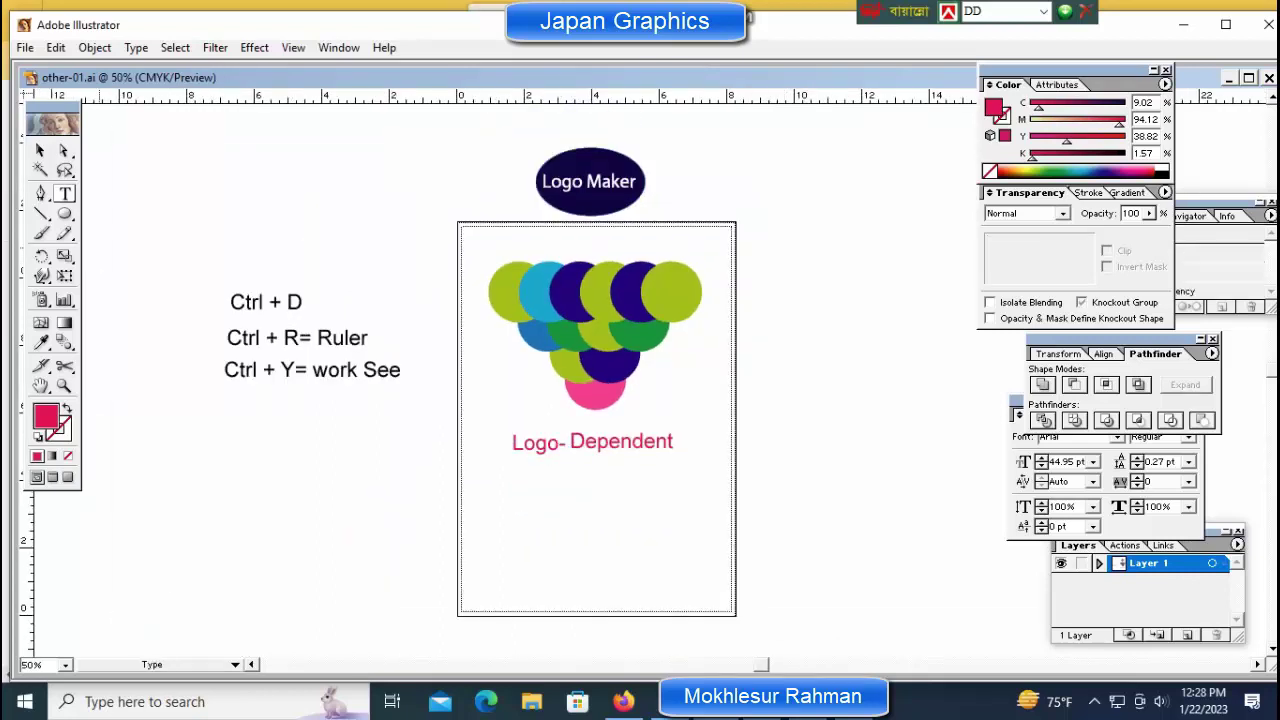
pyautogui.click(64, 214)
pyautogui.moveTo(130, 216)
pyautogui.mouseDown()
pyautogui.moveTo(90, 216)
pyautogui.moveTo(107, 216)
pyautogui.mouseUp()
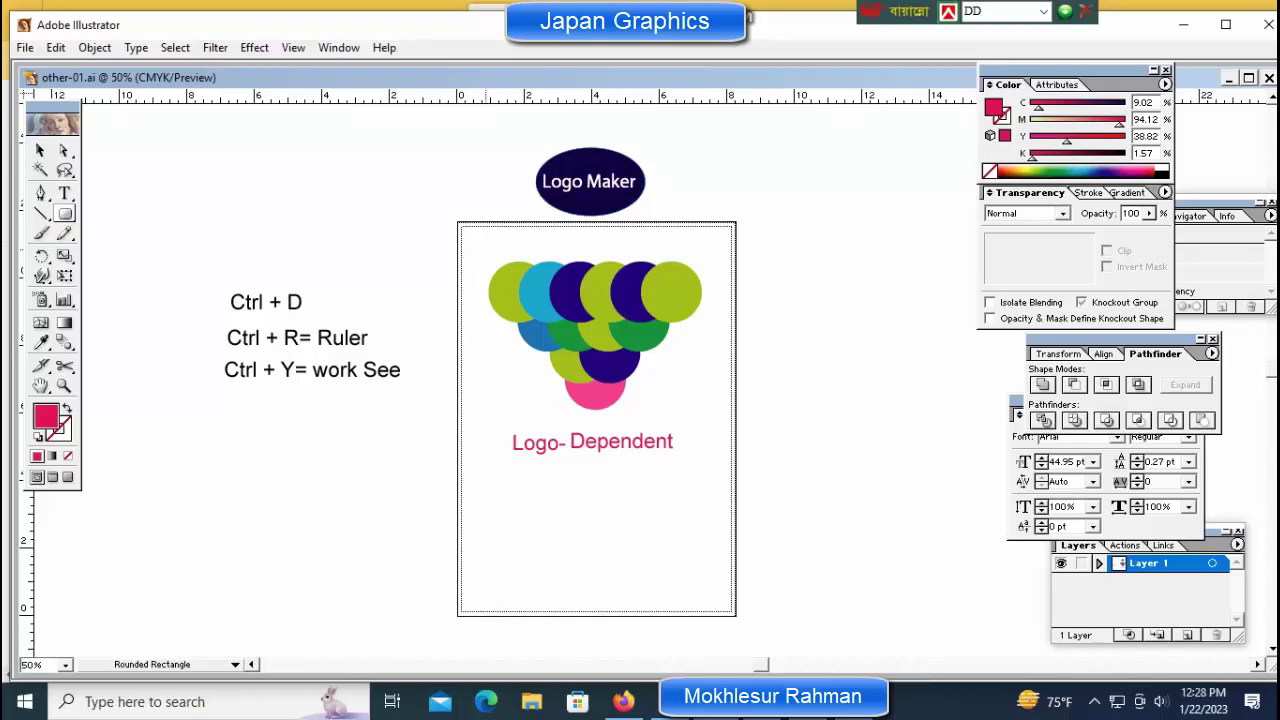
pyautogui.moveTo(486, 250); pyautogui.dragTo(711, 425)
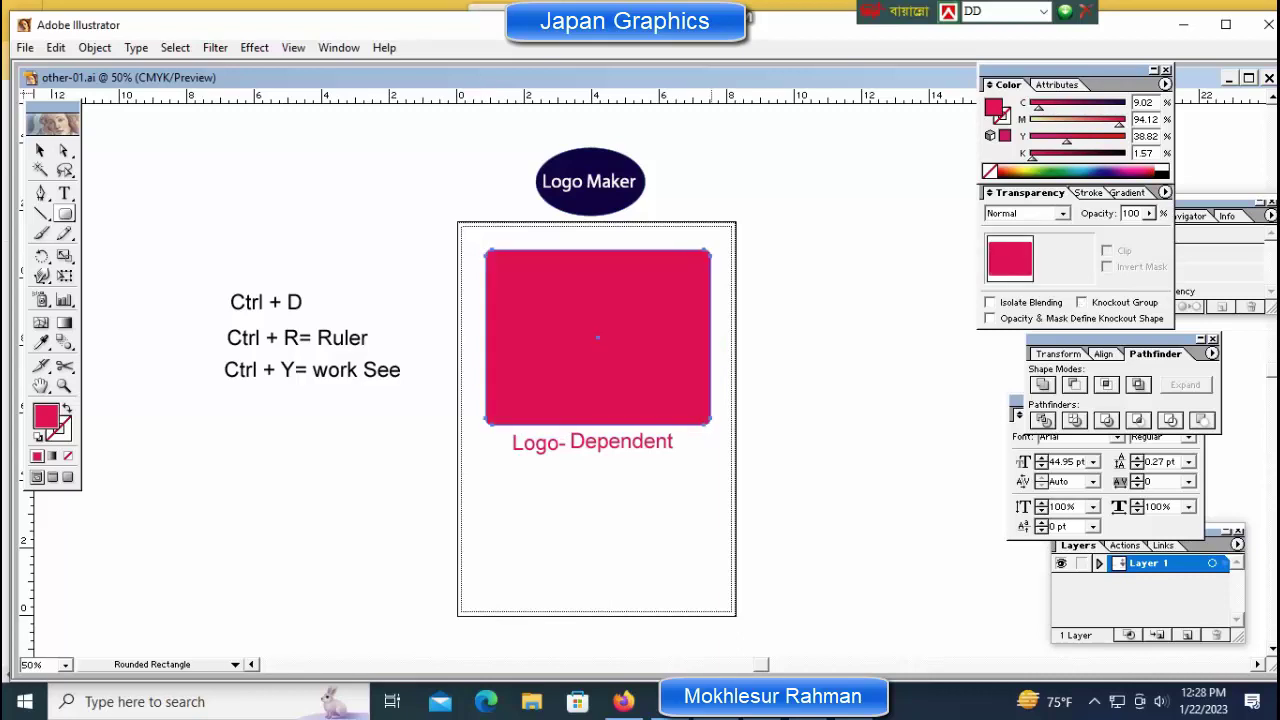
# Step: Remove the rounded rectangle's fill, give it a crimson outline, and deselect it
pyautogui.click(68, 456)
pyautogui.click(59, 429)
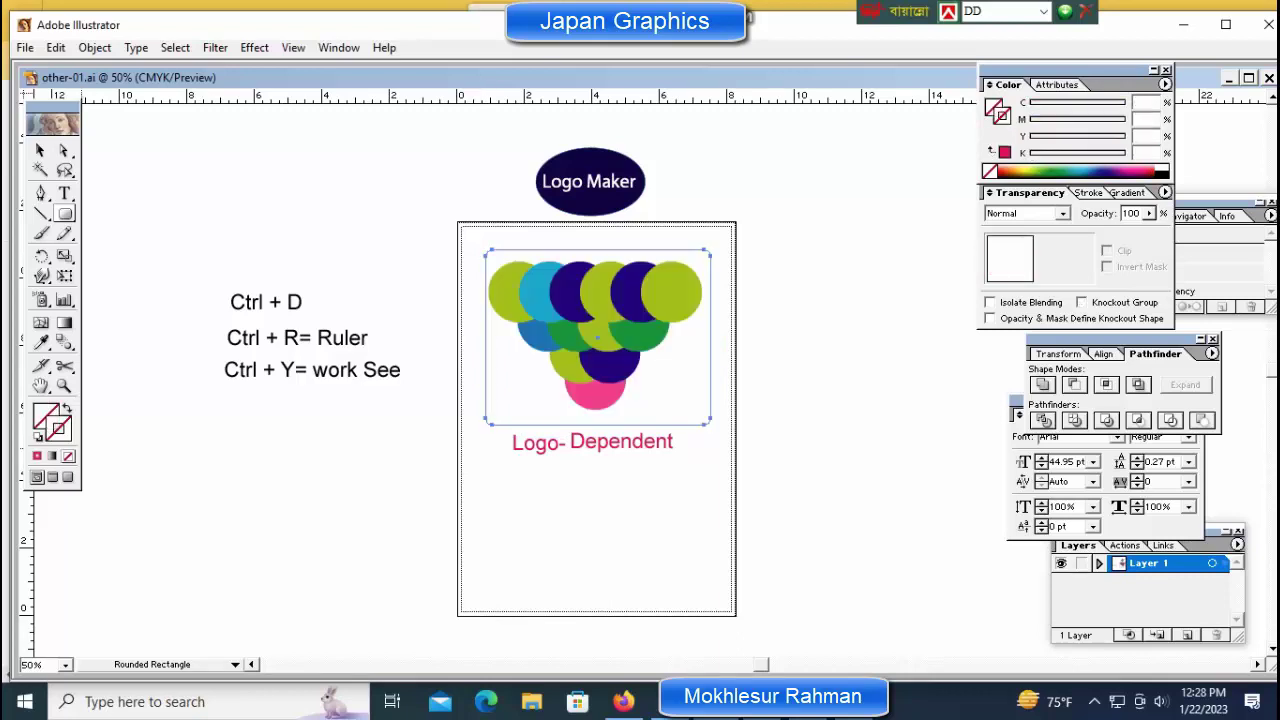
pyautogui.click(37, 456)
pyautogui.keyDown('ctrl'); pyautogui.click(773, 341); pyautogui.keyUp('ctrl')
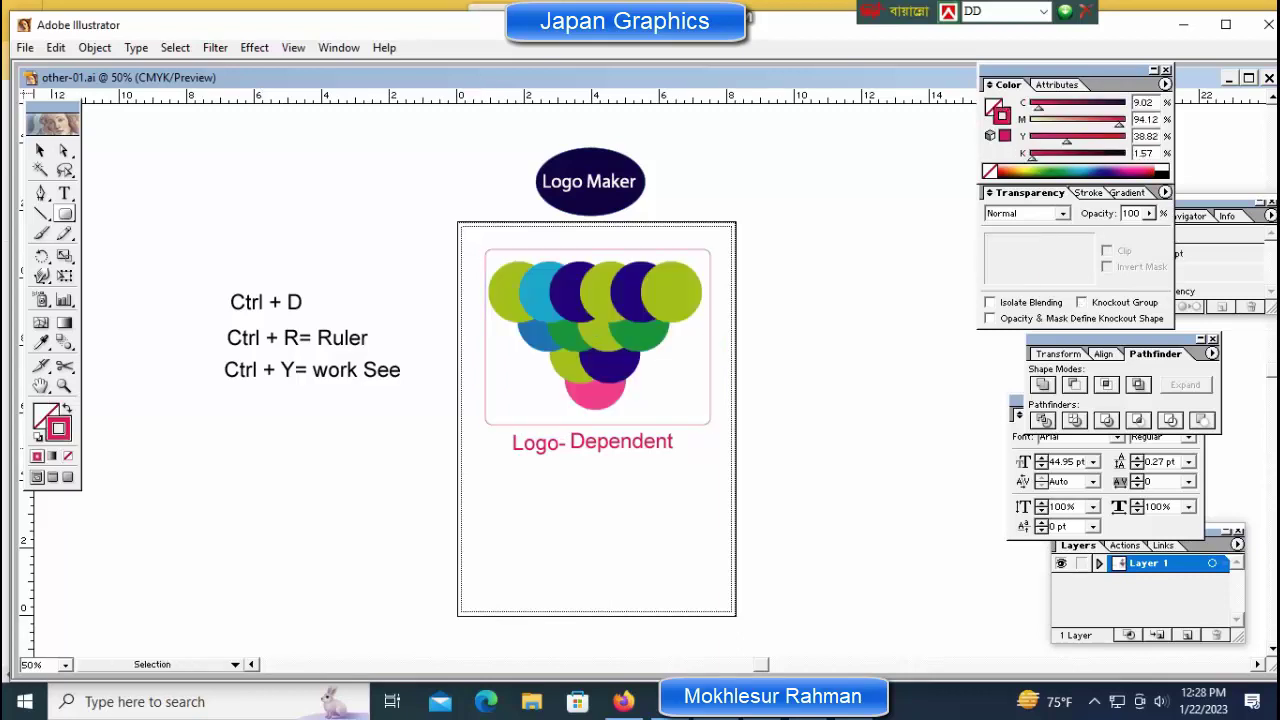
# Step: Nudge the rounded rectangle frame slightly to the left around the circles
pyautogui.hotkey('ctrl', 'space')
pyautogui.keyDown('ctrl'); pyautogui.click(773, 341); pyautogui.keyUp('ctrl')
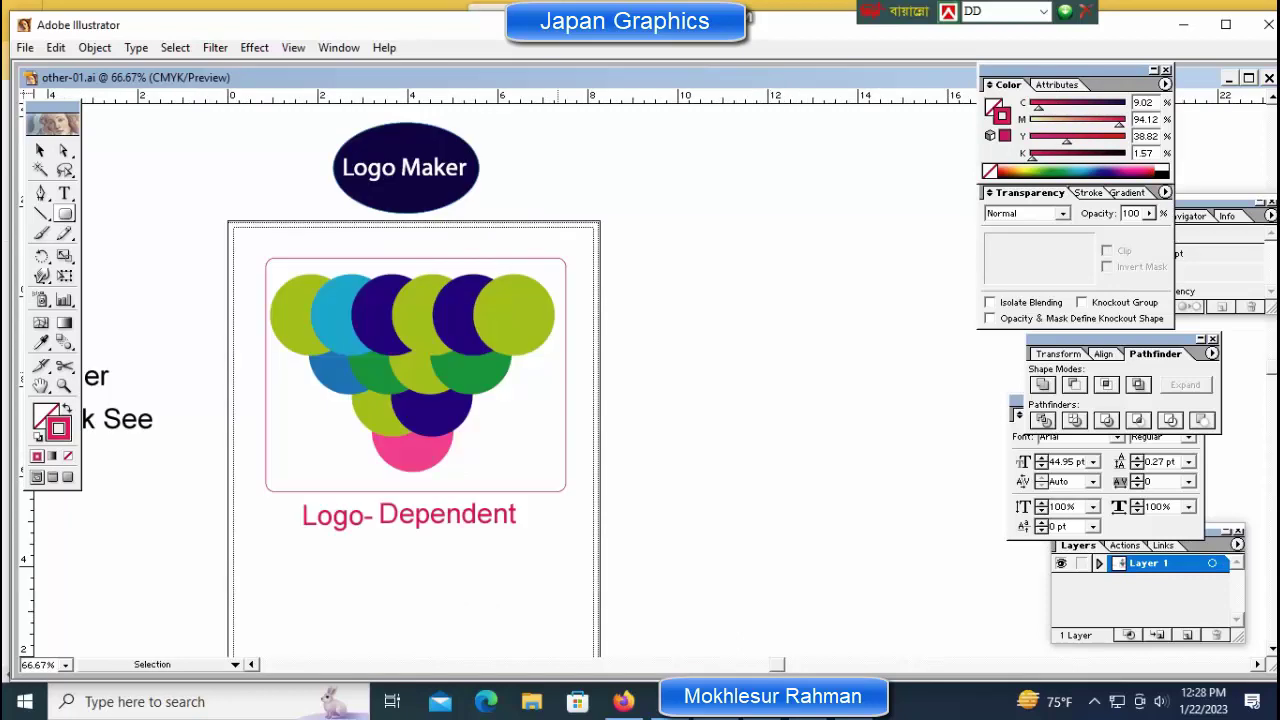
pyautogui.keyDown('ctrl'); pyautogui.click(566, 400); pyautogui.keyUp('ctrl')
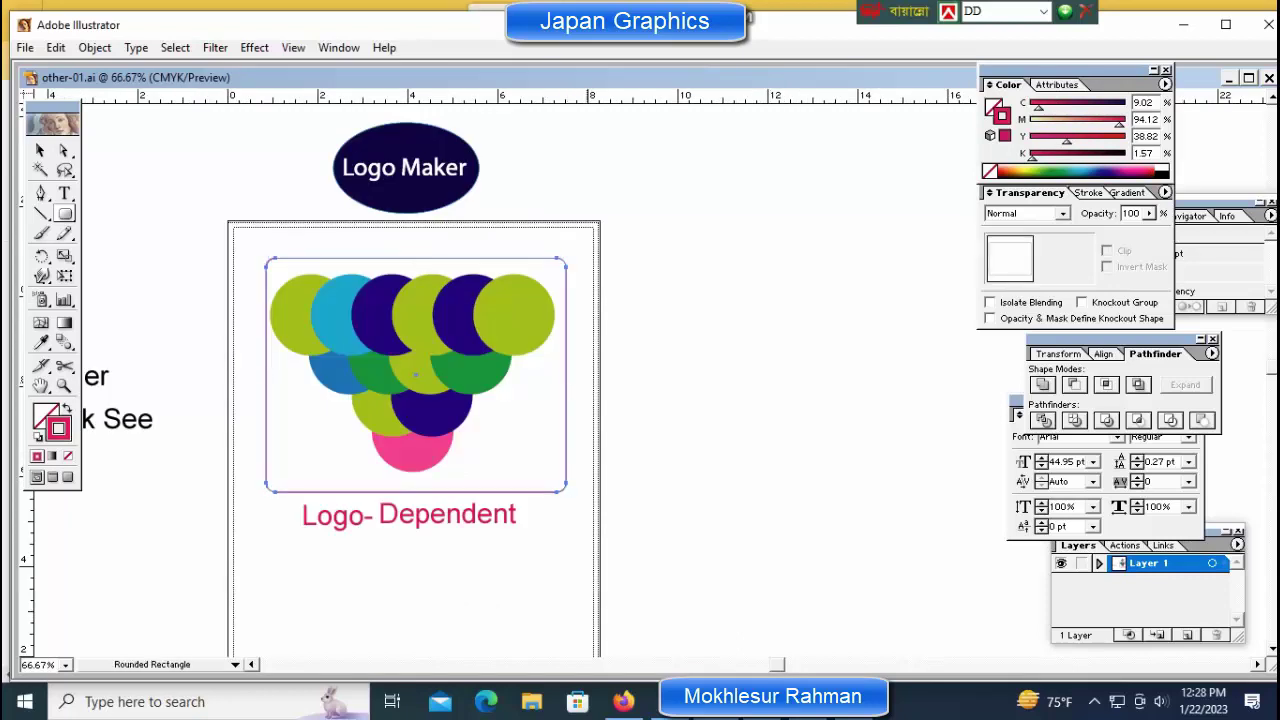
pyautogui.press('Left')
pyautogui.press('Left')
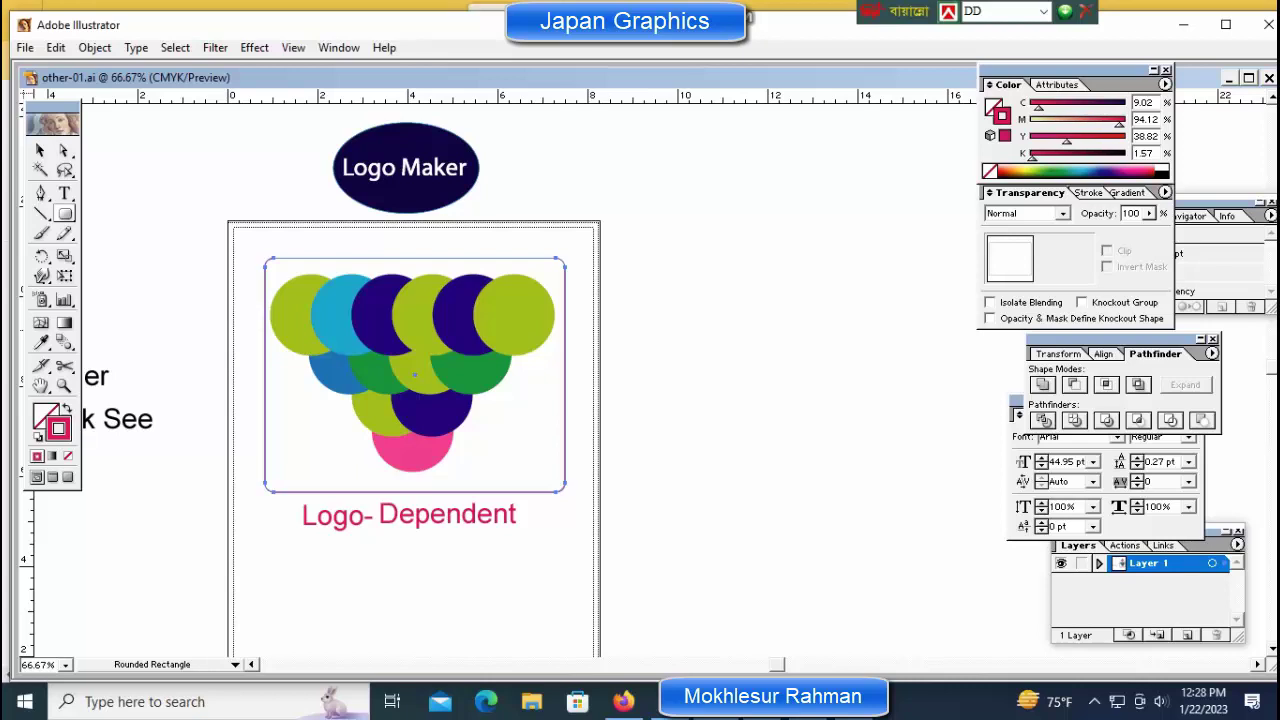
pyautogui.press('F10')
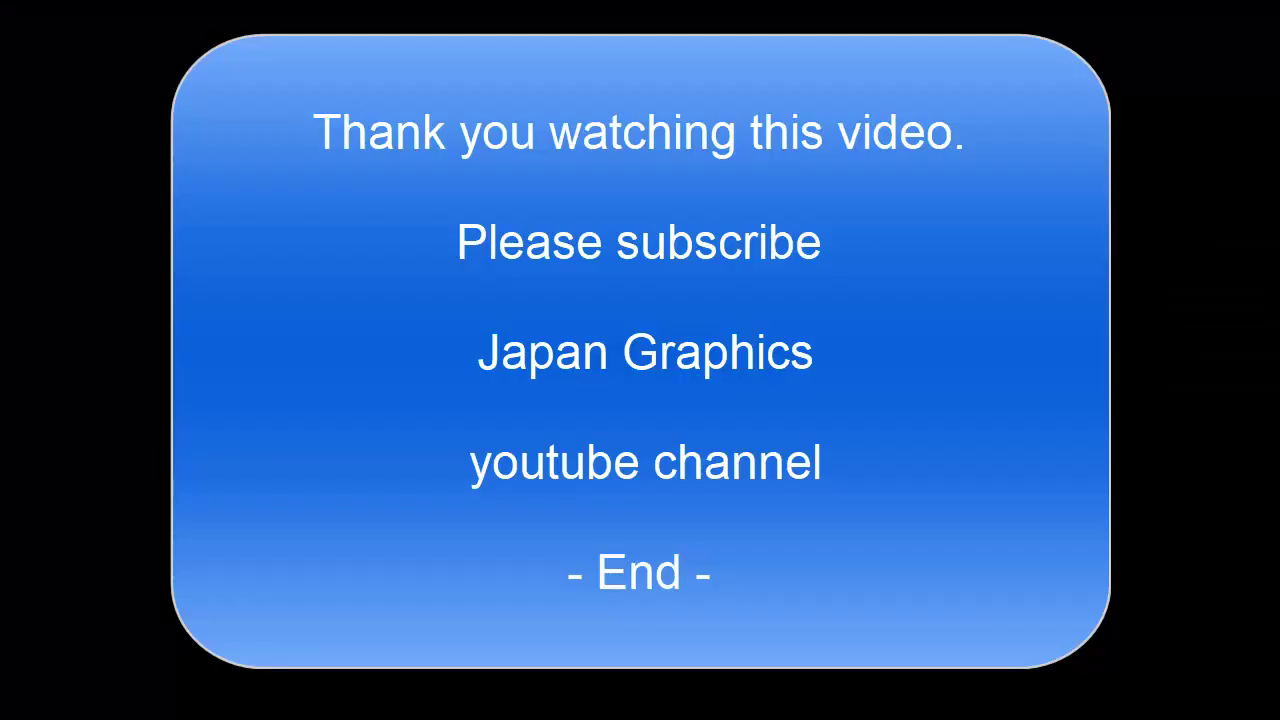